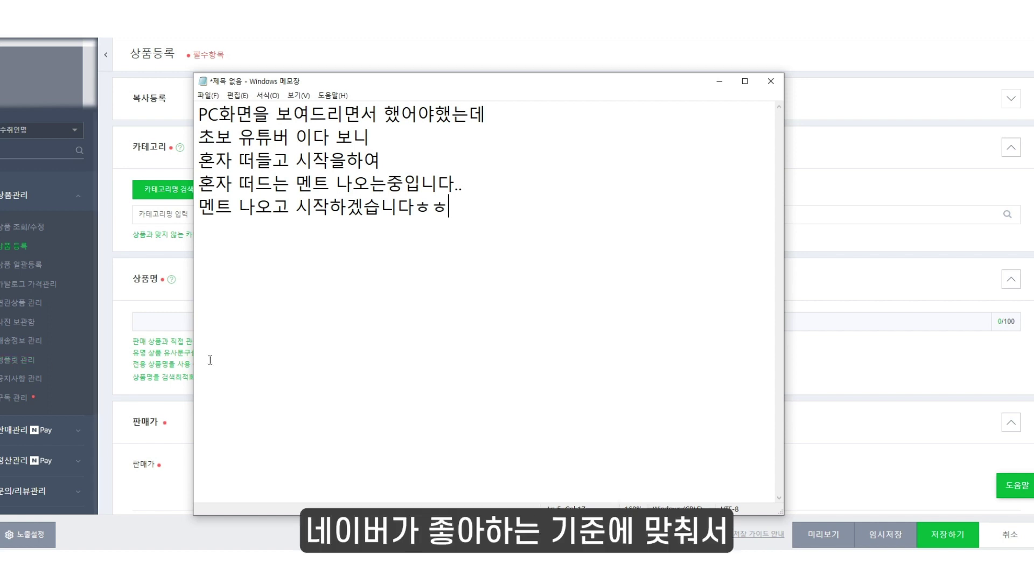
pyautogui.click(404, 270)
pyautogui.click(471, 224)
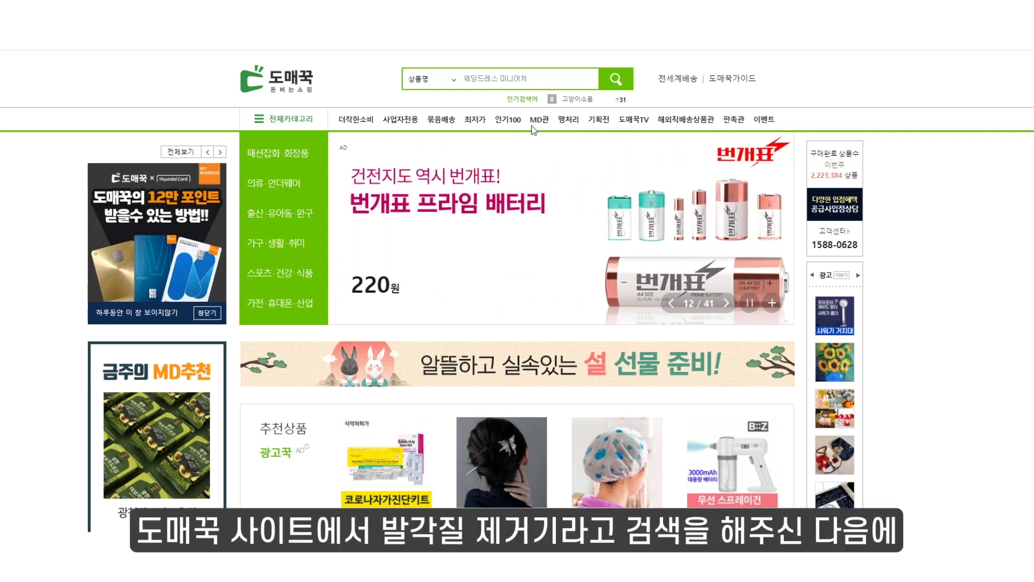
# Search the 도매꾹 wholesale site for 발각질제거기 and sort the products by 적은판매단위순
pyautogui.click(547, 80)
pyautogui.write('발각질제거기')
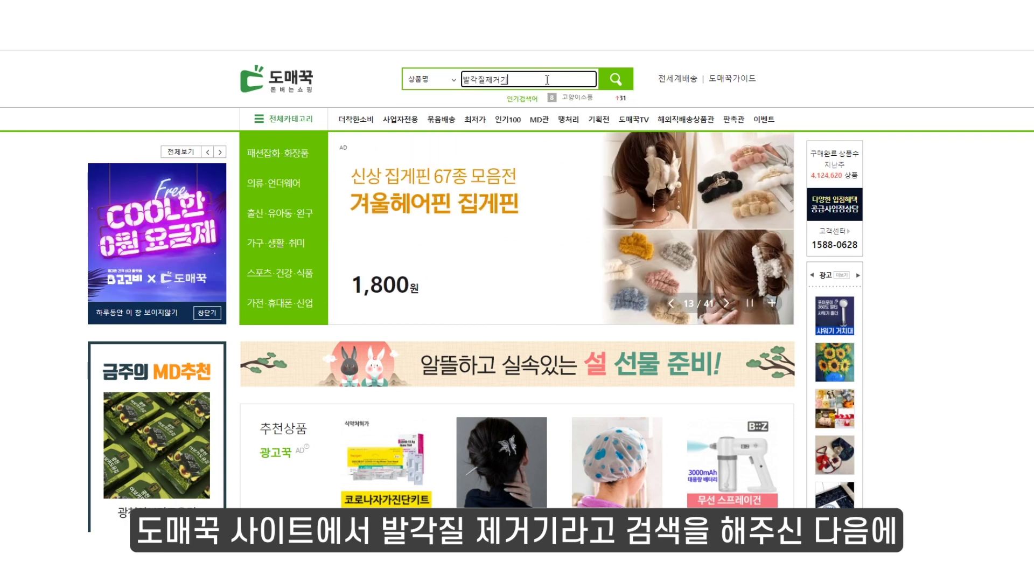
pyautogui.press('Return')
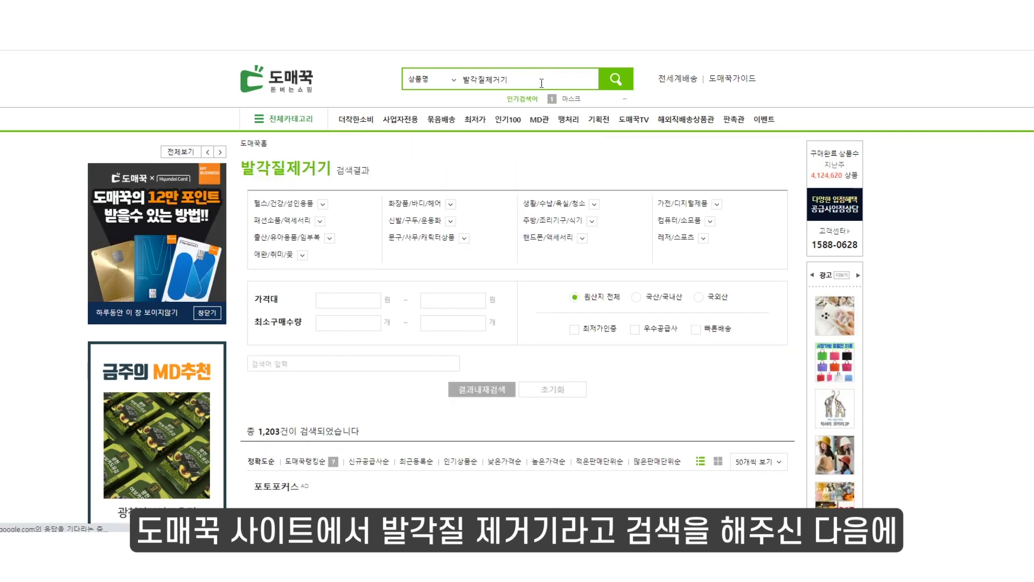
pyautogui.scroll(-5, 517, 221)
pyautogui.click(589, 179)
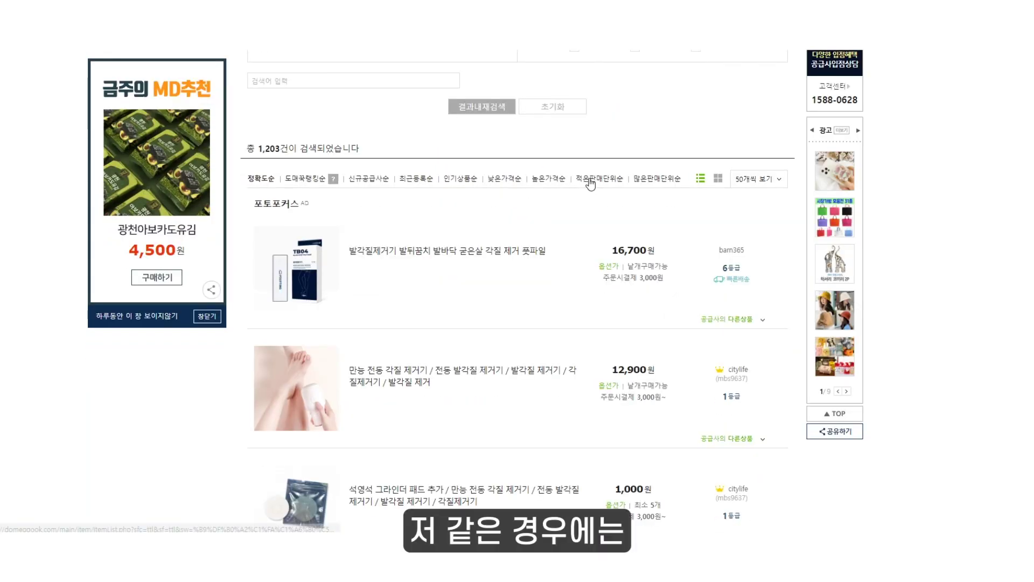
# Open the product page of the listing 발각질제거 풋파일 풋브러쉬 로즈골드
pyautogui.scroll(2, 591, 184)
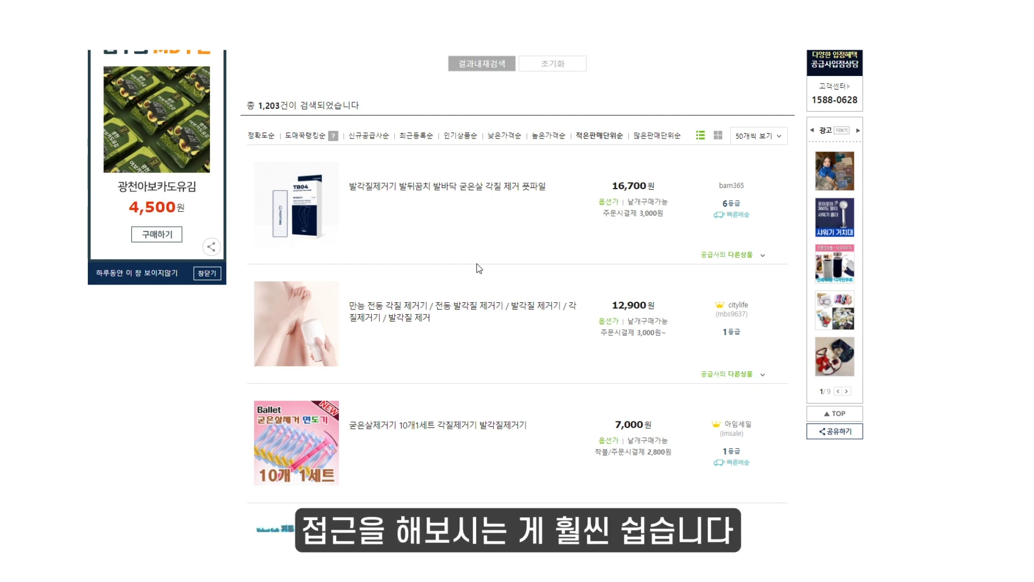
pyautogui.scroll(-10, 488, 268)
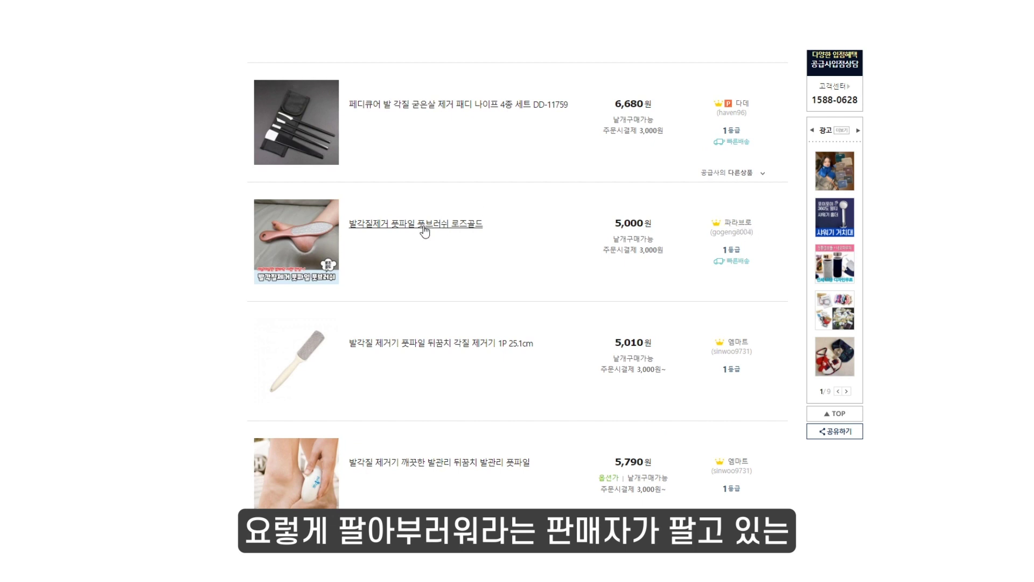
pyautogui.click(410, 226)
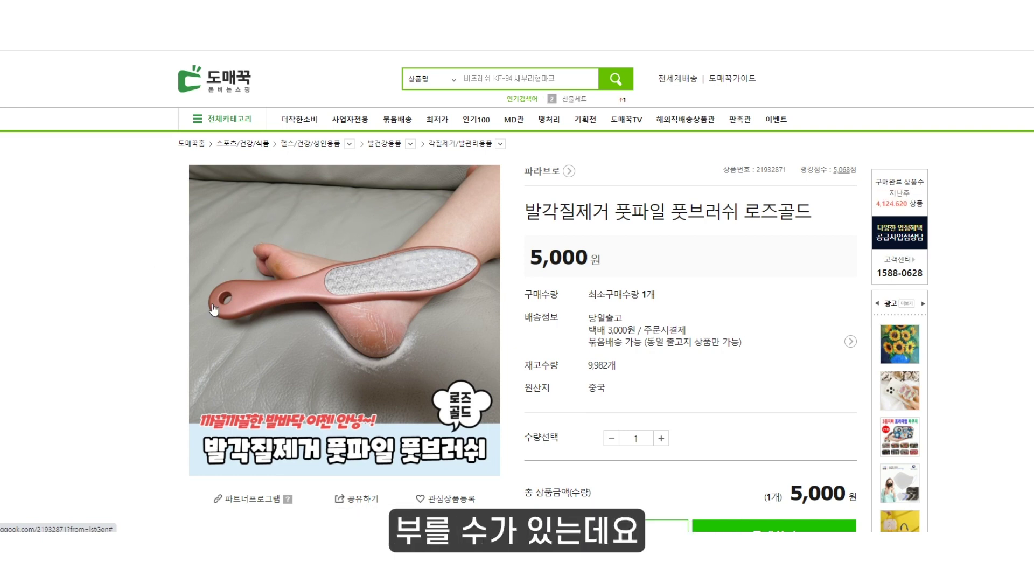
pyautogui.hotkey('ctrl', 'a')
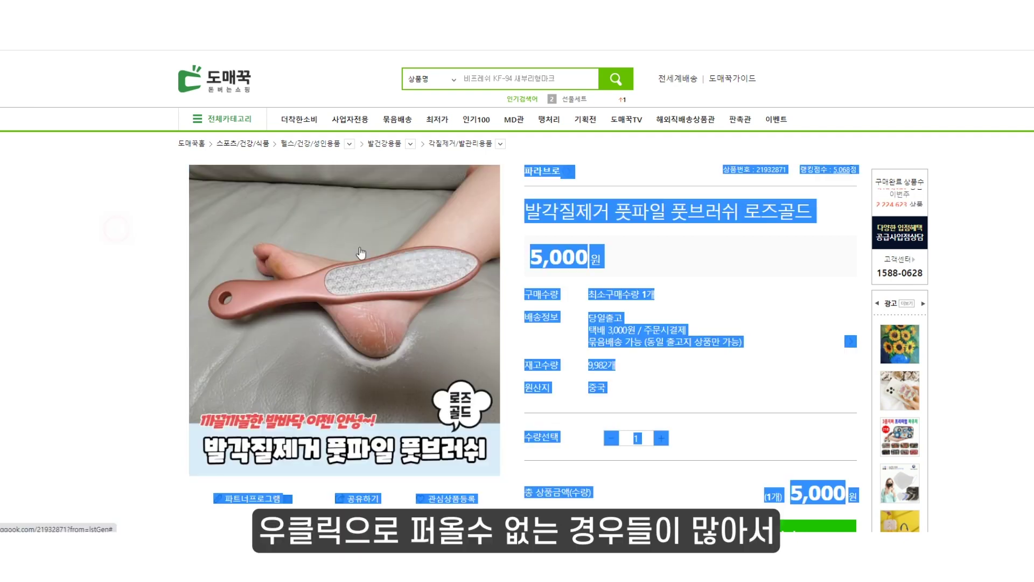
pyautogui.click(126, 224)
pyautogui.rightClick(336, 256)
pyautogui.click(129, 237)
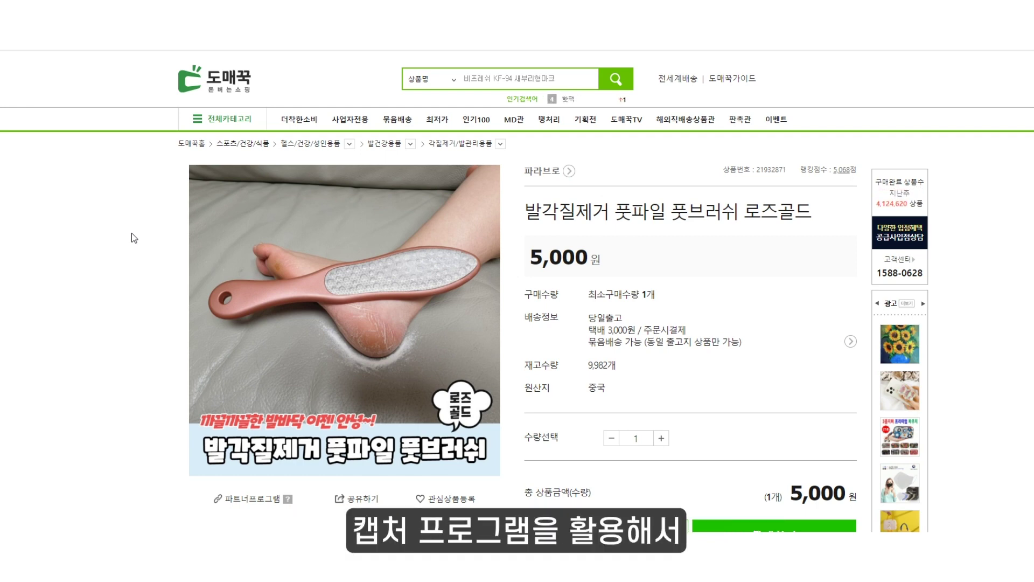
# Capture the product's square thumbnail photo with the NAVER capture tool and return to the product page
pyautogui.press('Print')
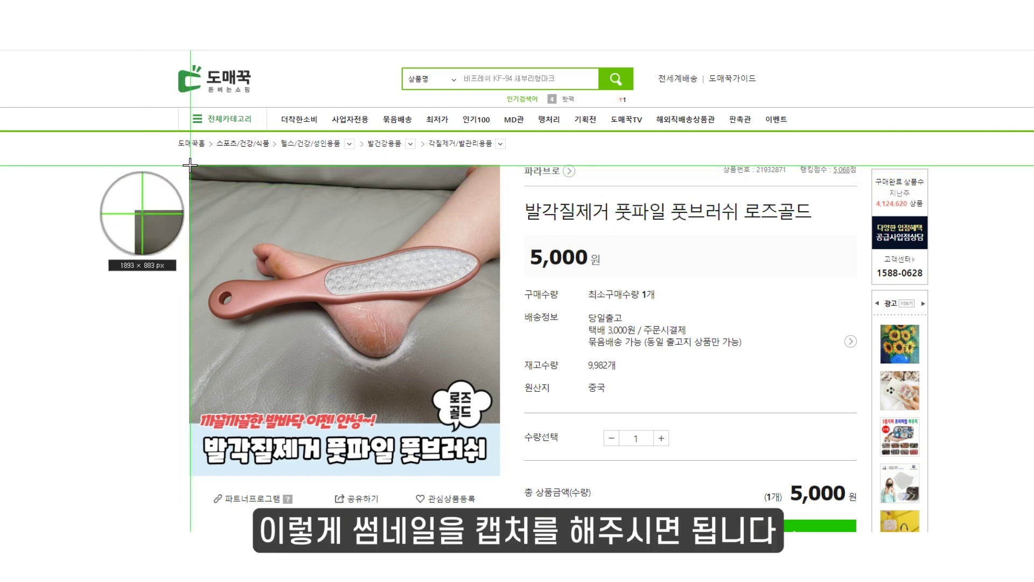
pyautogui.moveTo(189, 165); pyautogui.dragTo(499, 475)
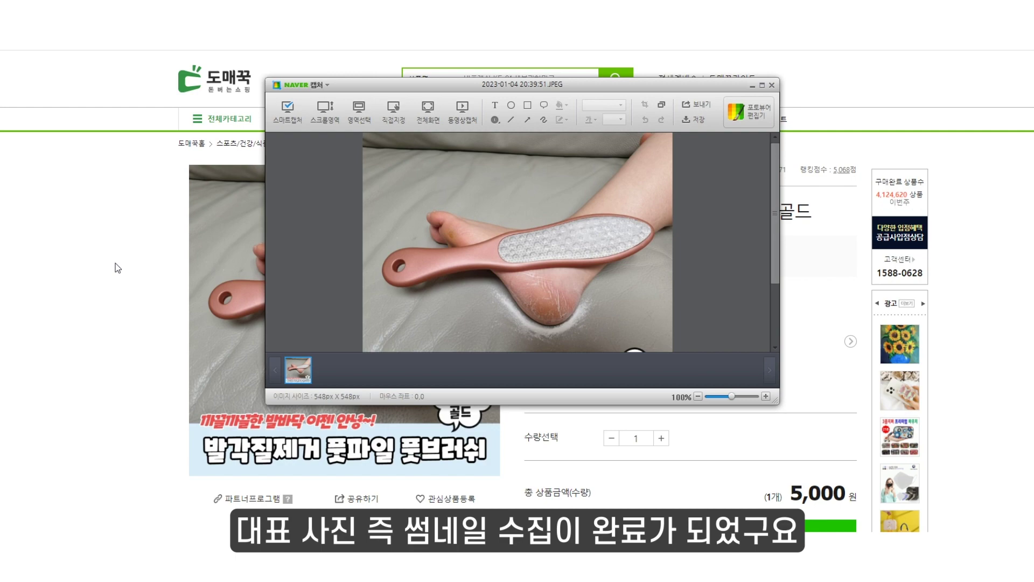
pyautogui.click(115, 263)
# Check the 상세설명 이미지 사용여부 entry in the product information for permission to use the detail images
pyautogui.scroll(-1, 128, 261)
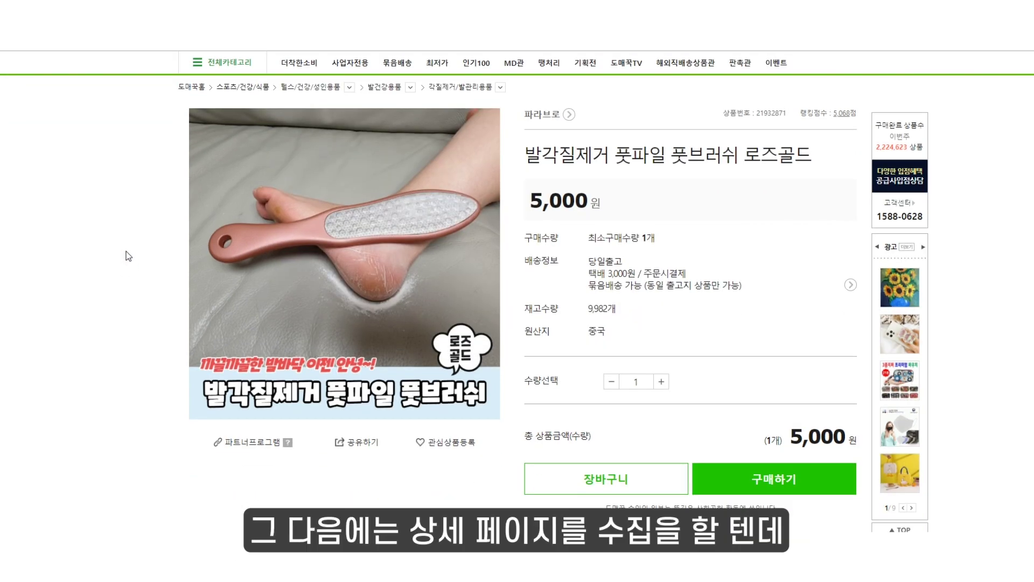
pyautogui.scroll(-15, 140, 243)
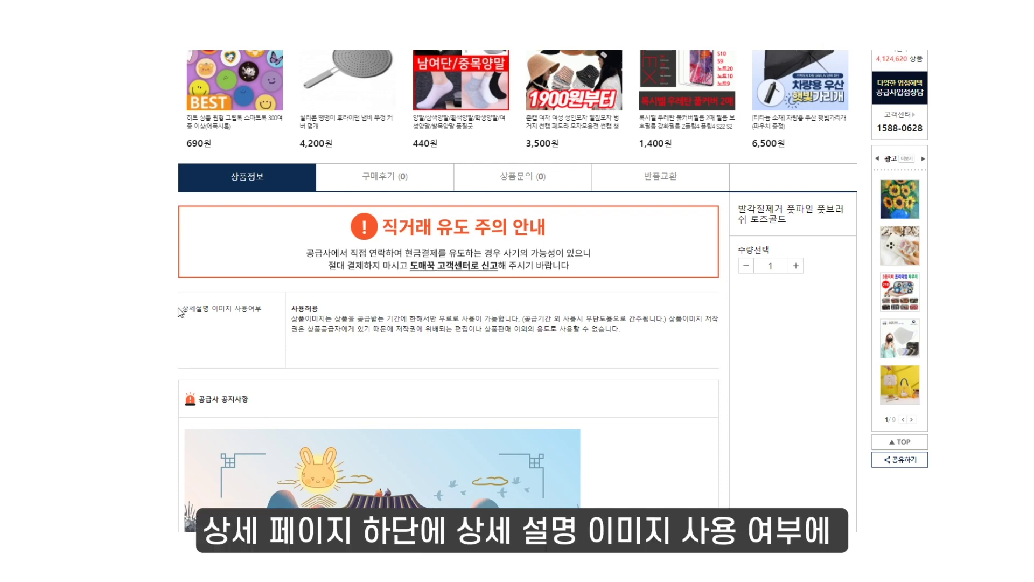
pyautogui.moveTo(184, 309); pyautogui.dragTo(323, 308)
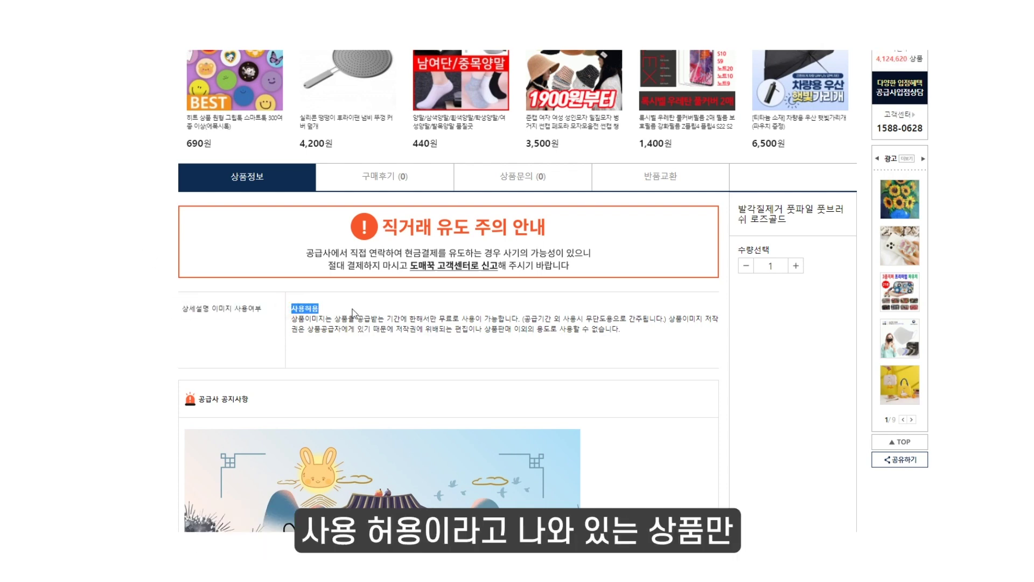
pyautogui.click(429, 303)
# Save the product's detail page image as a JPEG named 발각질제거기 상세페이지
pyautogui.scroll(-10, 161, 205)
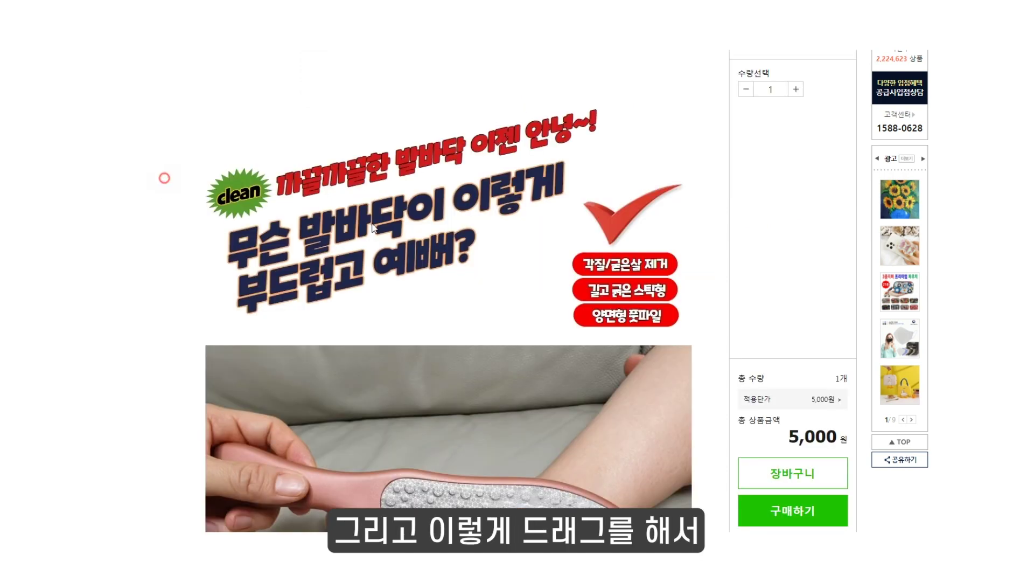
pyautogui.moveTo(372, 227); pyautogui.dragTo(561, 246)
pyautogui.rightClick(394, 187)
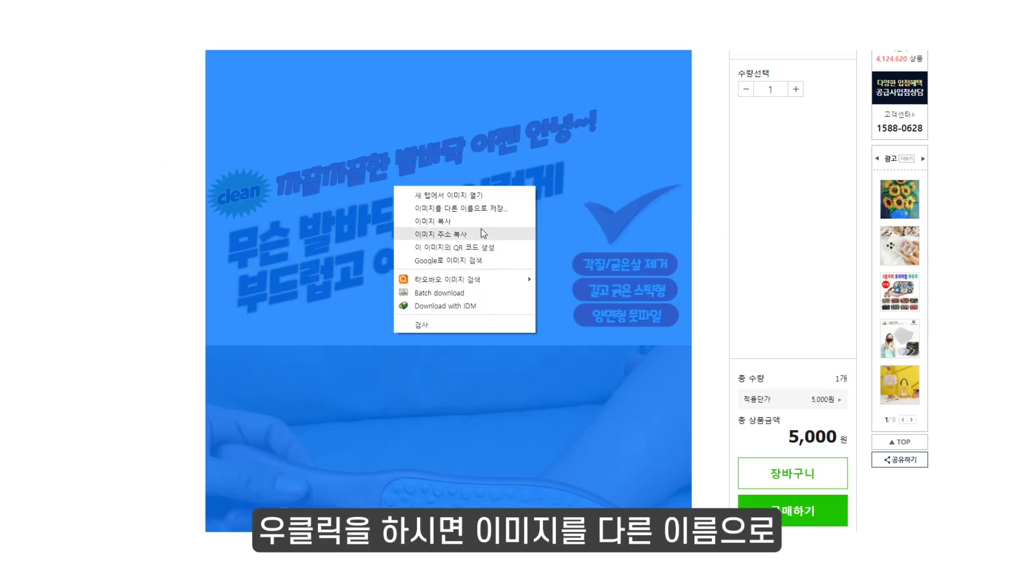
pyautogui.click(487, 209)
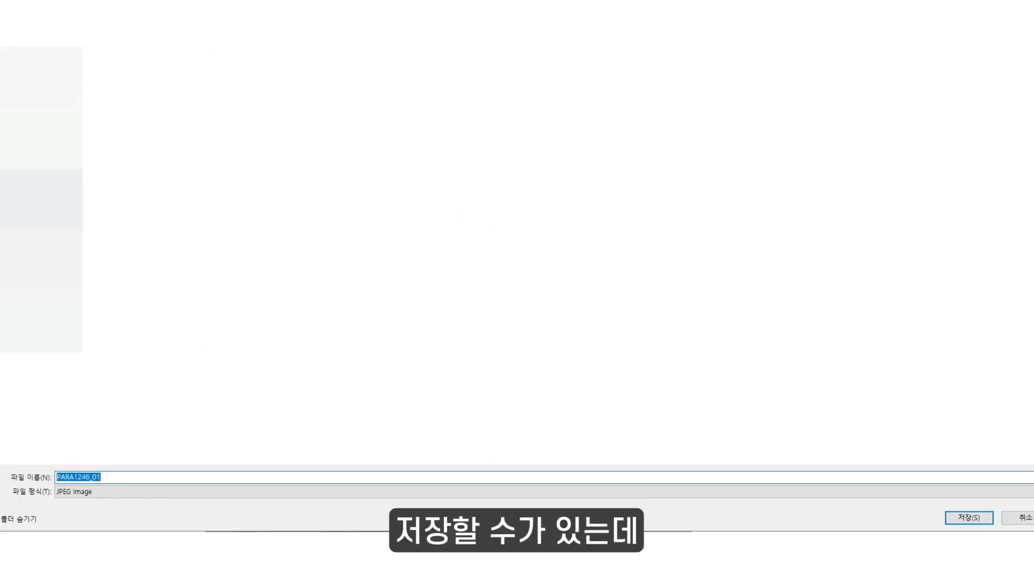
pyautogui.write('발각질제거기 사')
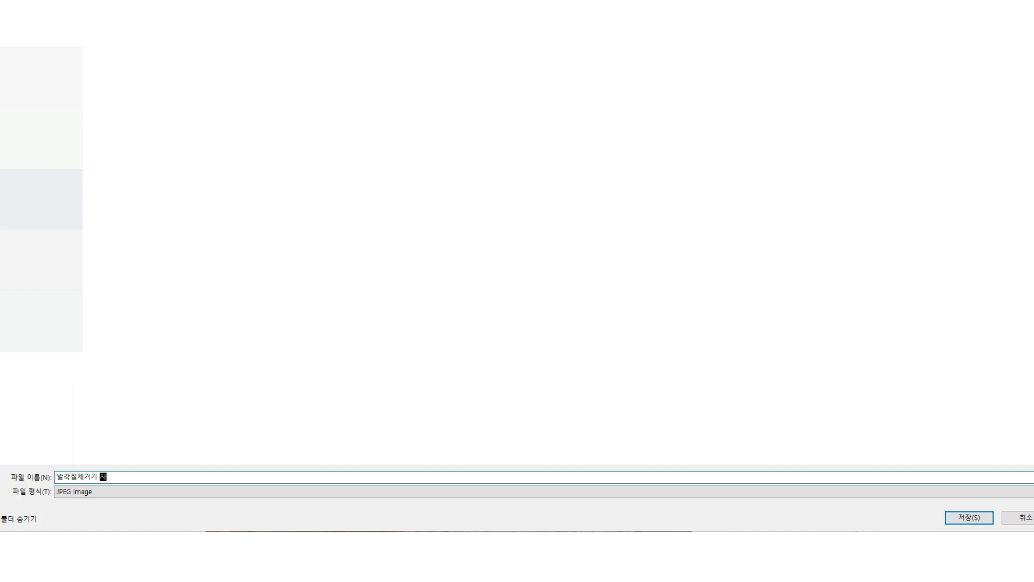
pyautogui.write('상세페이지')
pyautogui.press('Return')
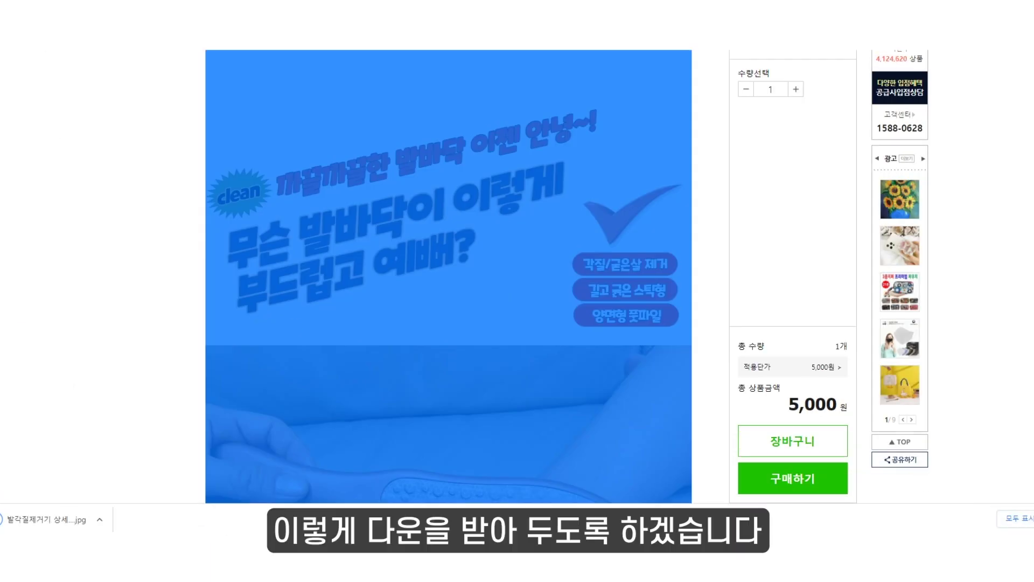
# Examine the rest of the product's detail page and return to its main information to check the unit price
pyautogui.click(100, 290)
pyautogui.scroll(-10, 115, 288)
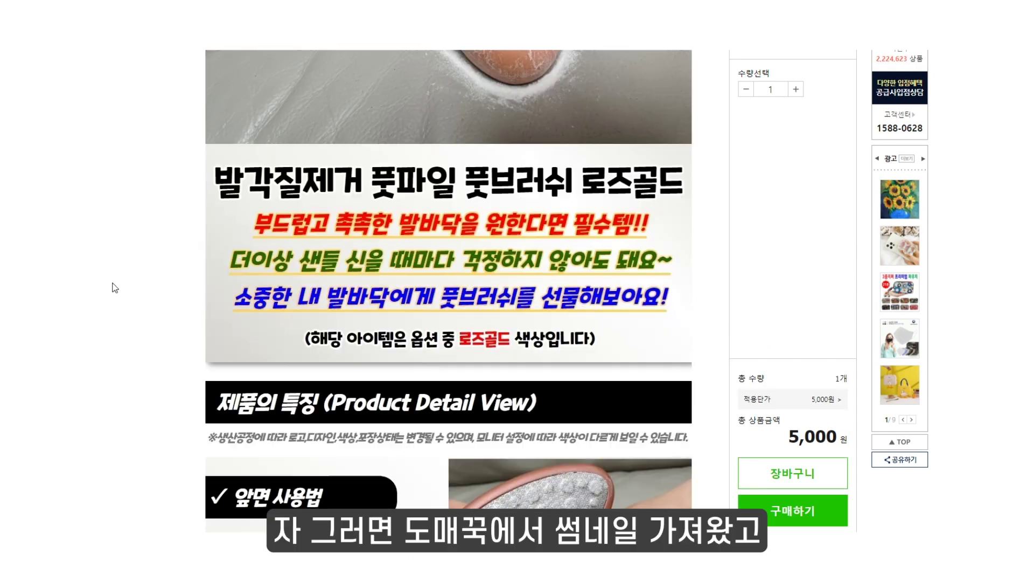
pyautogui.scroll(-20, 115, 288)
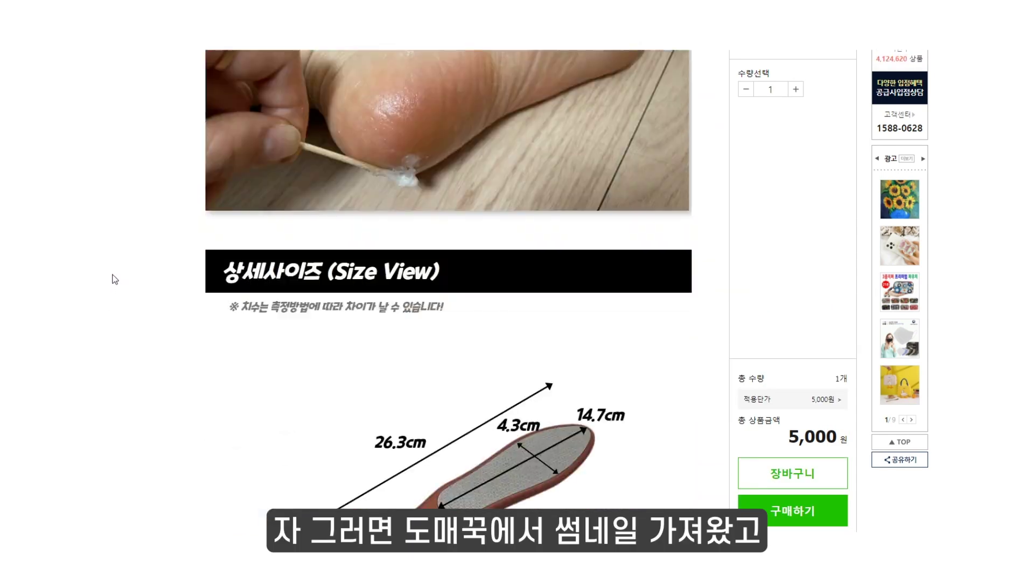
pyautogui.scroll(-15, 114, 280)
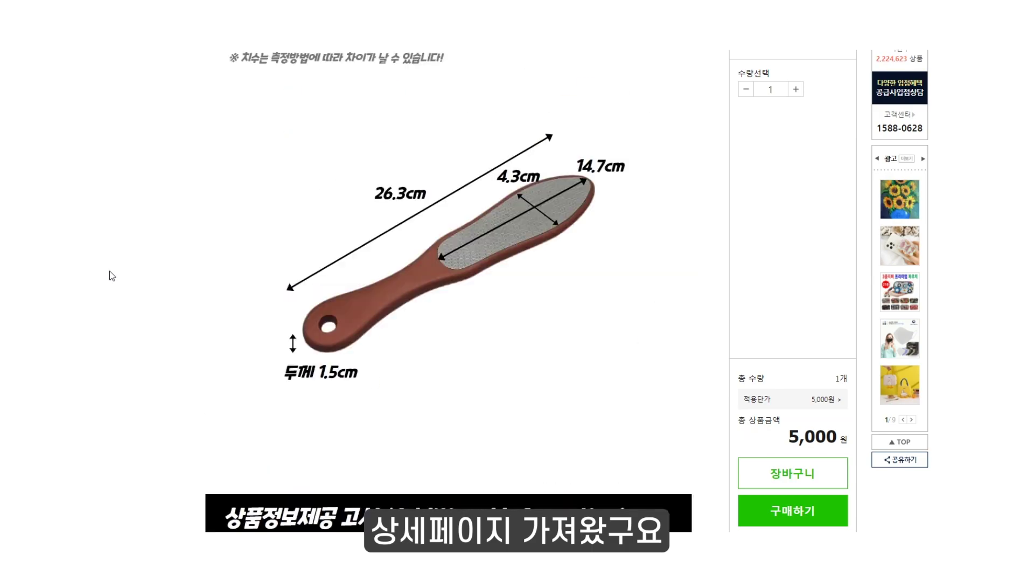
pyautogui.scroll(-15, 106, 266)
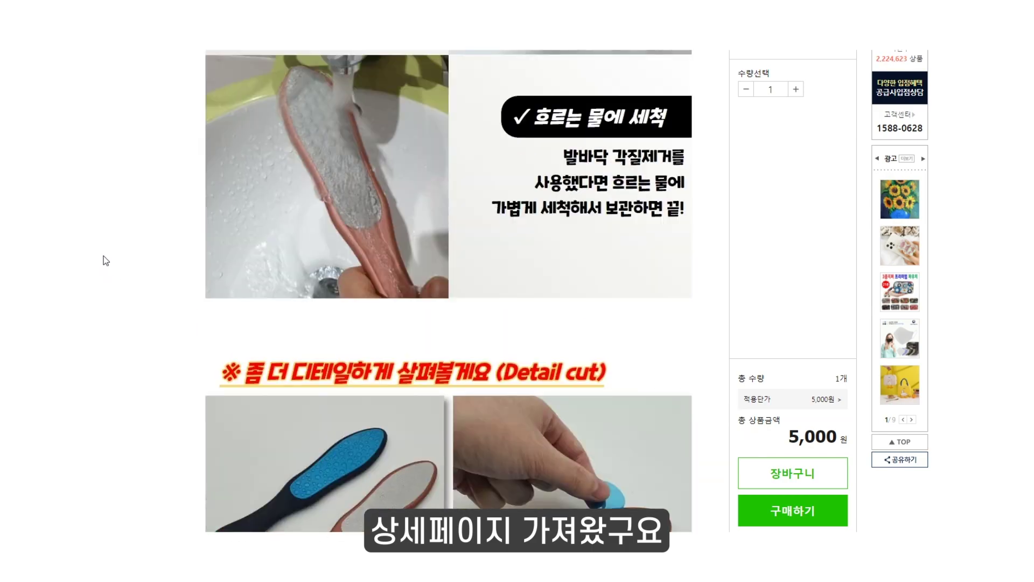
pyautogui.scroll(15, 108, 254)
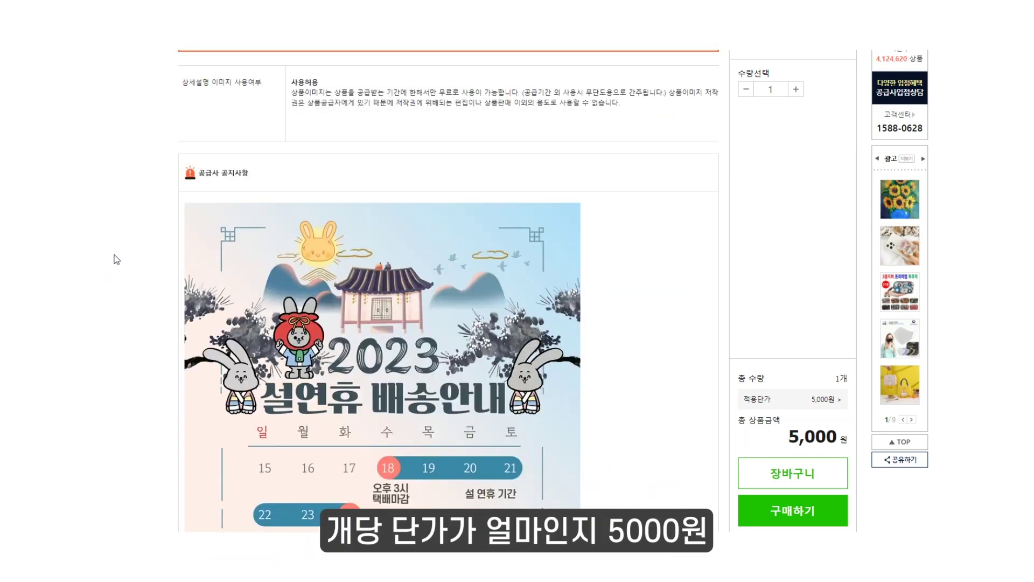
pyautogui.scroll(10, 116, 260)
pyautogui.moveTo(528, 143); pyautogui.dragTo(648, 157)
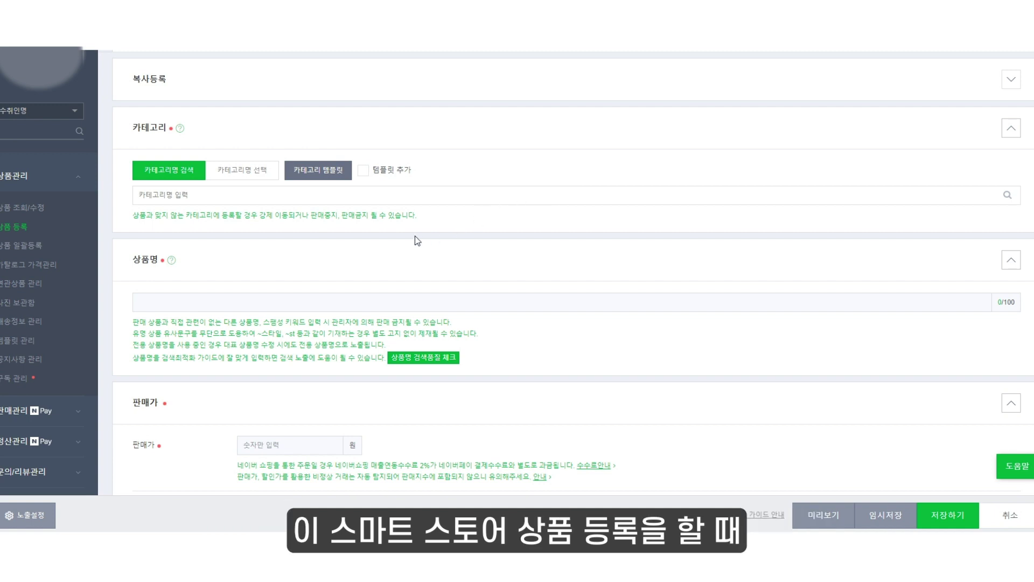
pyautogui.doubleClick(138, 129)
pyautogui.click(224, 127)
pyautogui.click(150, 128)
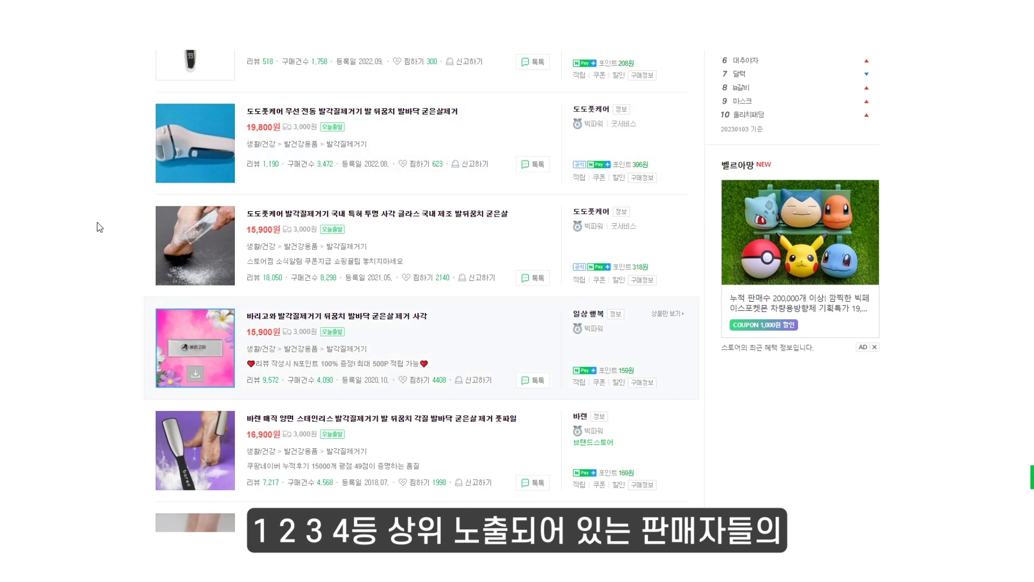
# Check the category path used by the top-ranked 발각질제거기 listings in Naver Shopping
pyautogui.moveTo(458, 111); pyautogui.dragTo(246, 109)
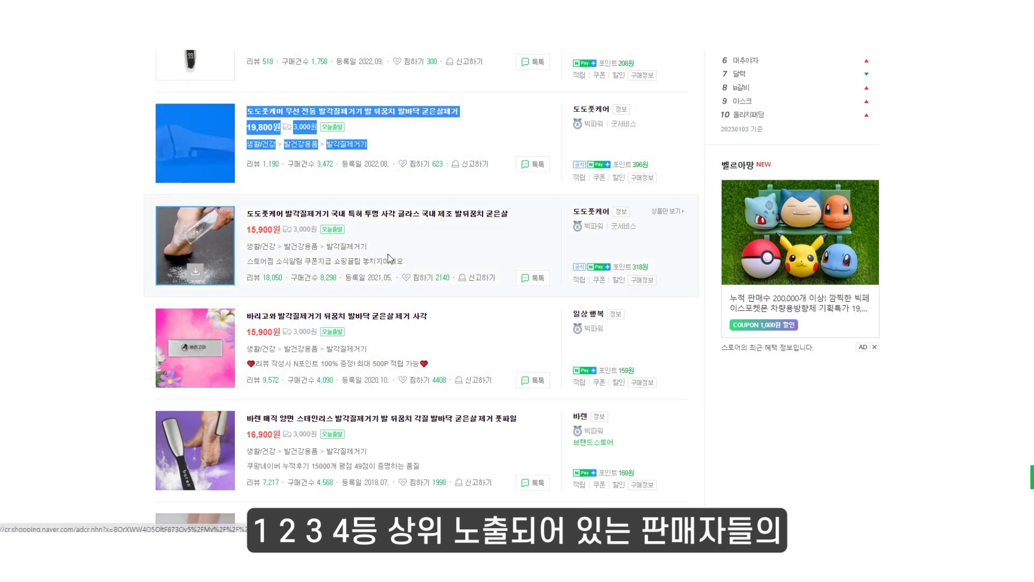
pyautogui.moveTo(389, 262); pyautogui.dragTo(251, 249)
pyautogui.click(78, 267)
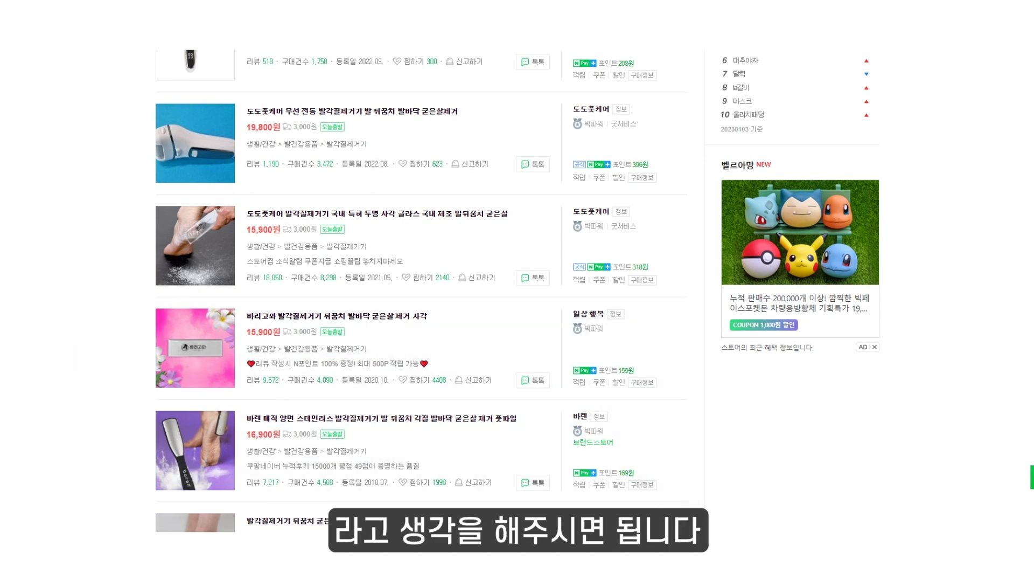
# Open a new Notepad window beside the listings and note the category path 생활/건강 > 발건강용품 > 발각질제거기
pyautogui.press('super')
pyautogui.click(248, 248)
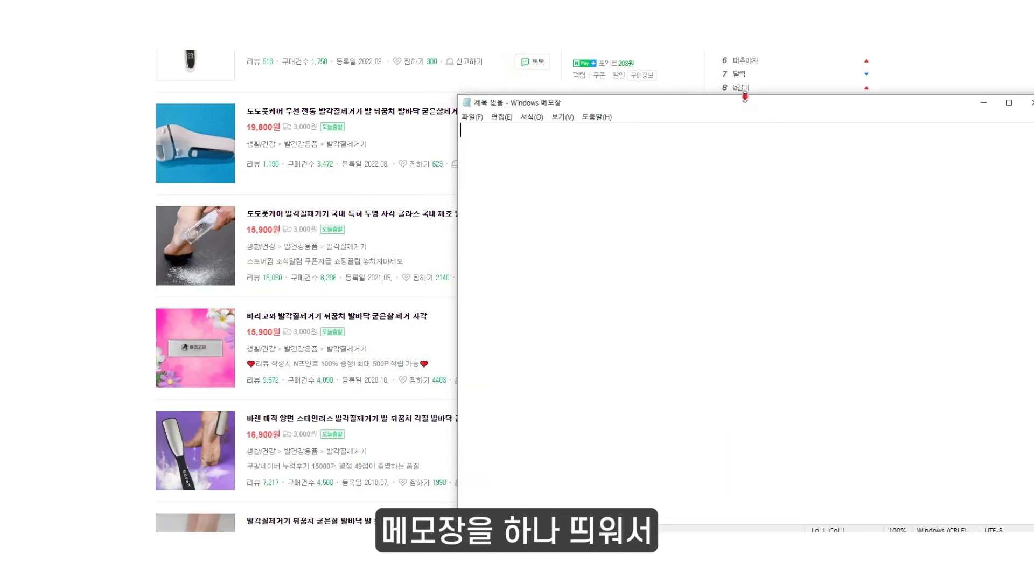
pyautogui.moveTo(850, 96); pyautogui.dragTo(927, 198)
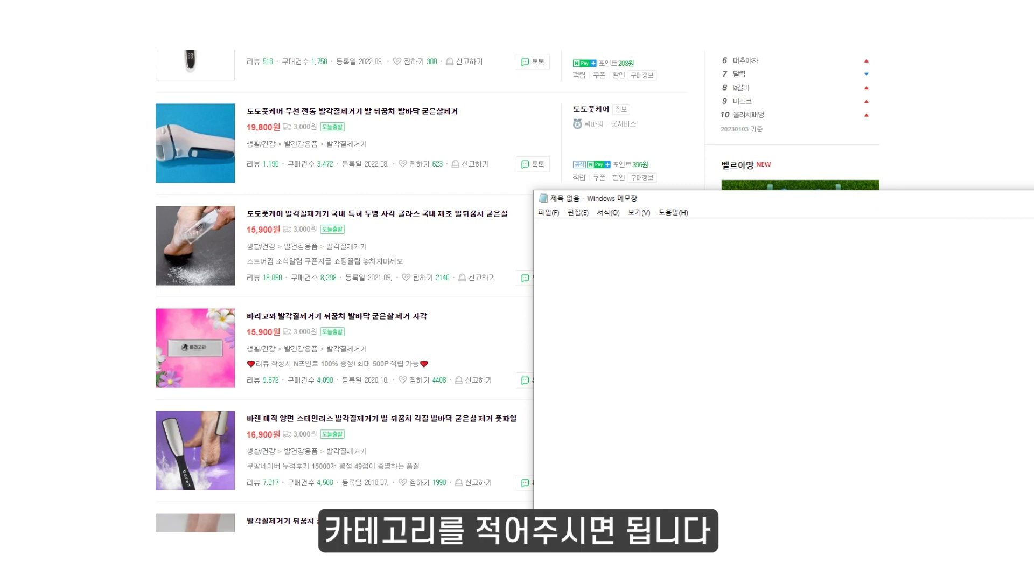
pyautogui.write('생활')
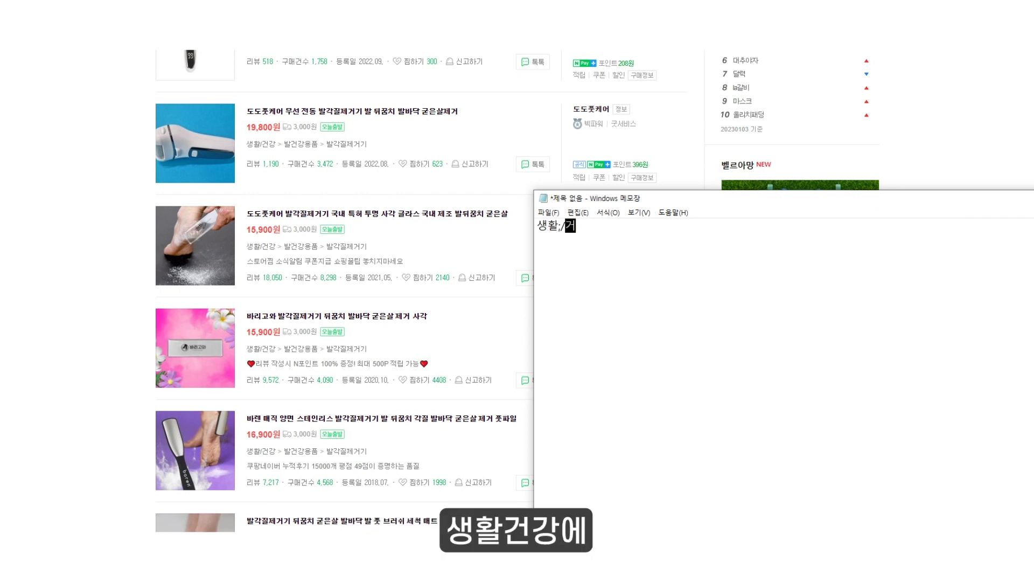
pyautogui.write('/건강 ')
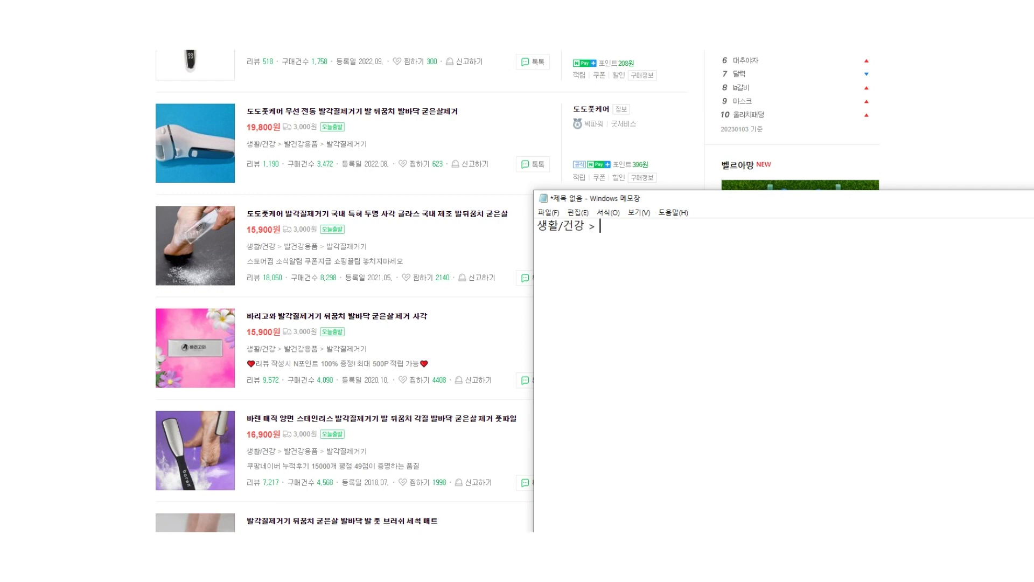
pyautogui.write('> 발건강용품')
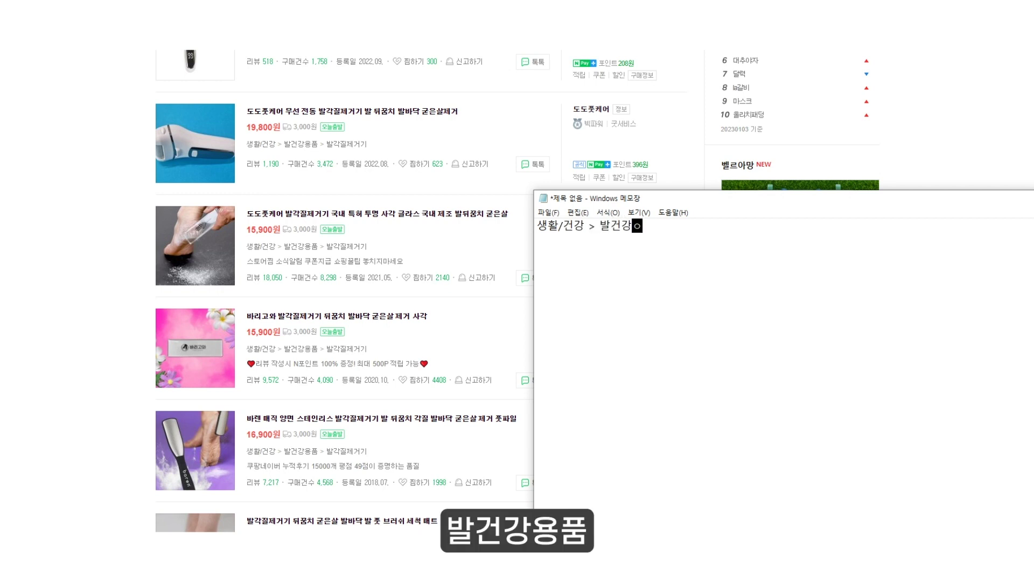
pyautogui.write(' > 발각질제거기')
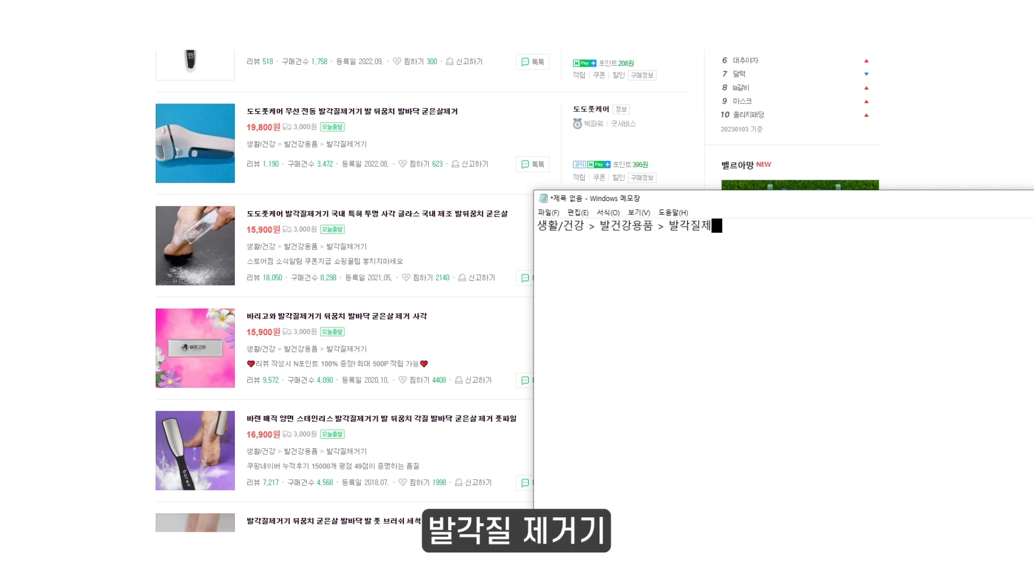
pyautogui.press('Return')
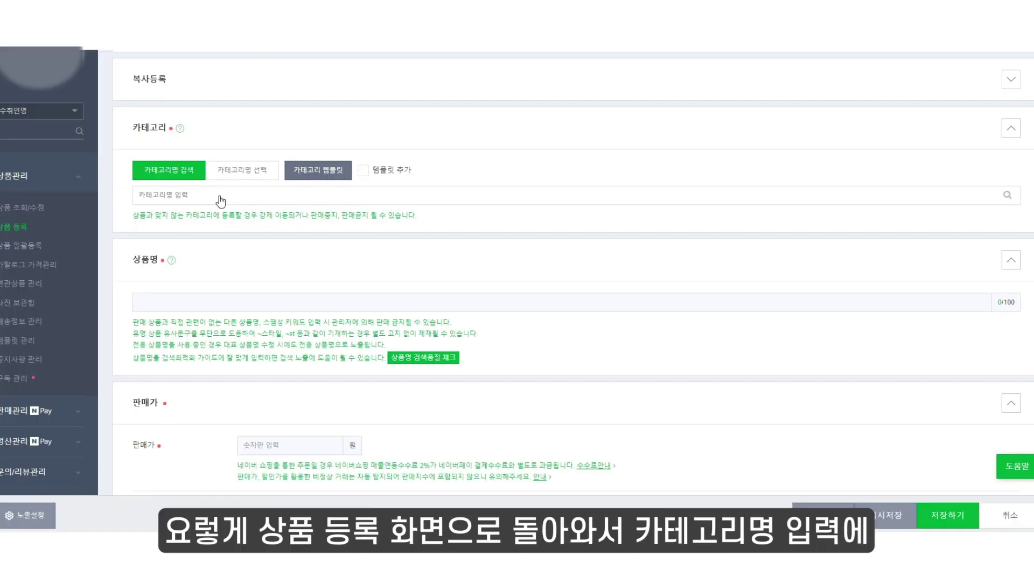
# Set the product category to 생활/건강>발건강용품>발각질제거기 in the Smart Store registration form, then activate the product name field
pyautogui.click(221, 198)
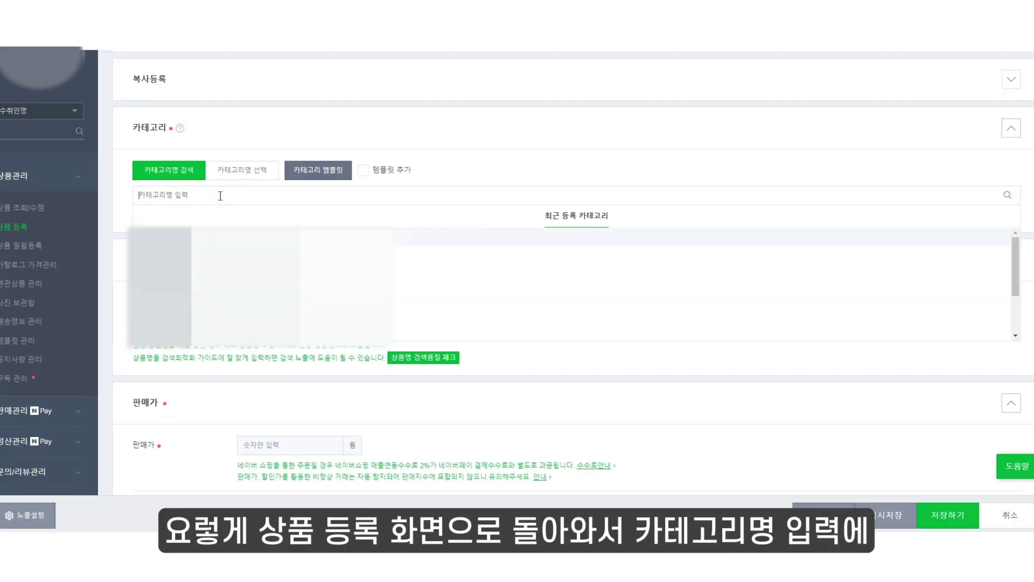
pyautogui.write('발각질제거기')
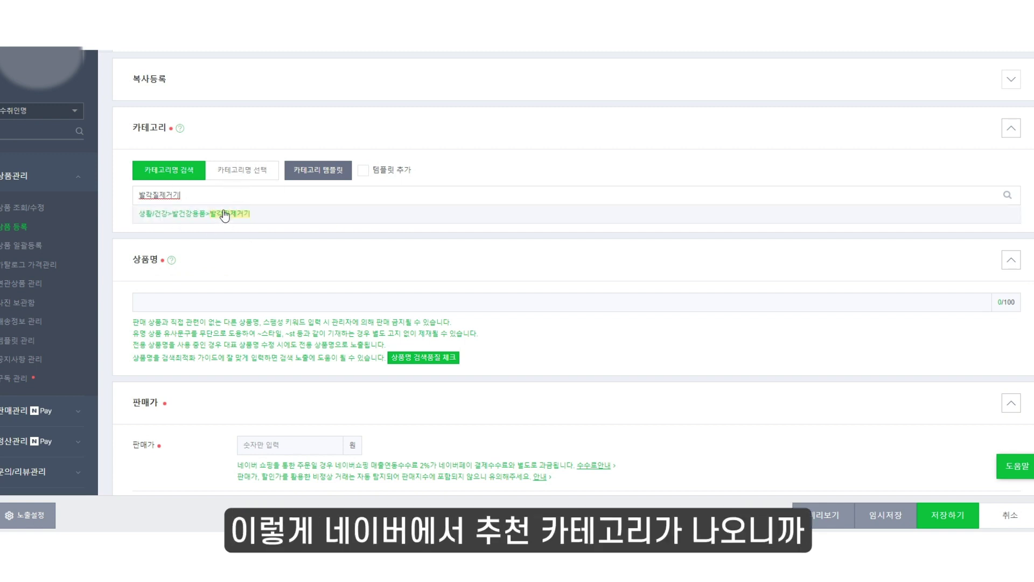
pyautogui.click(225, 214)
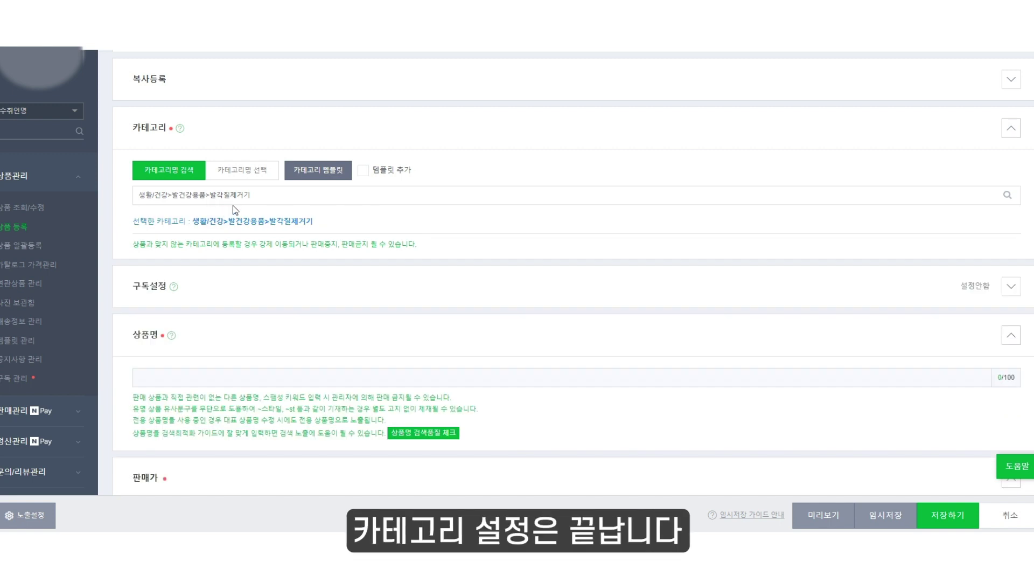
pyautogui.click(215, 377)
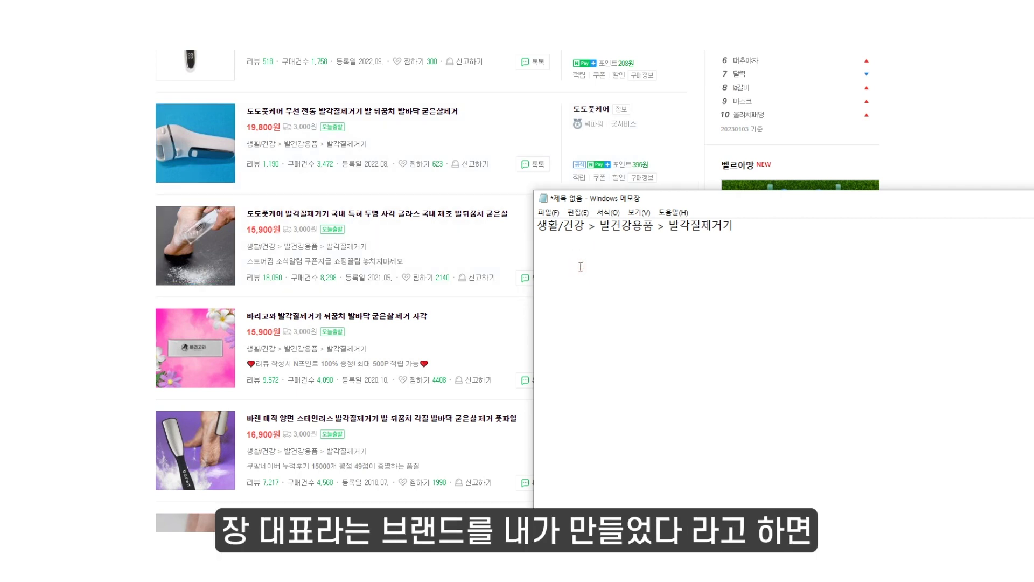
# Note the line 상품명 : 장대표 발각질제거기 발 뒤꿈치 발바닥 굳을살제거 풋파일 below the category path in Notepad
pyautogui.write('상품명 :')
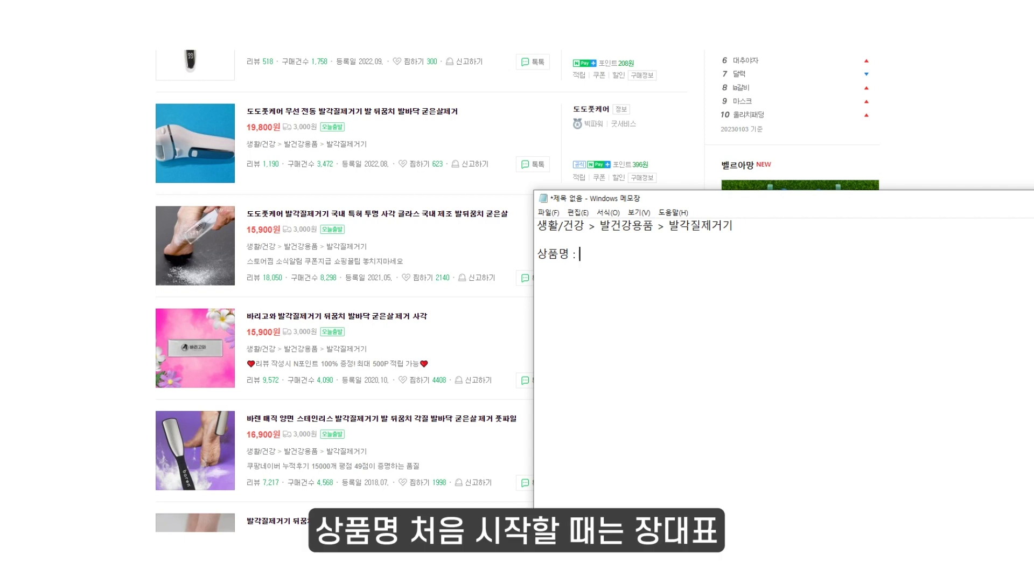
pyautogui.write(' 장대표')
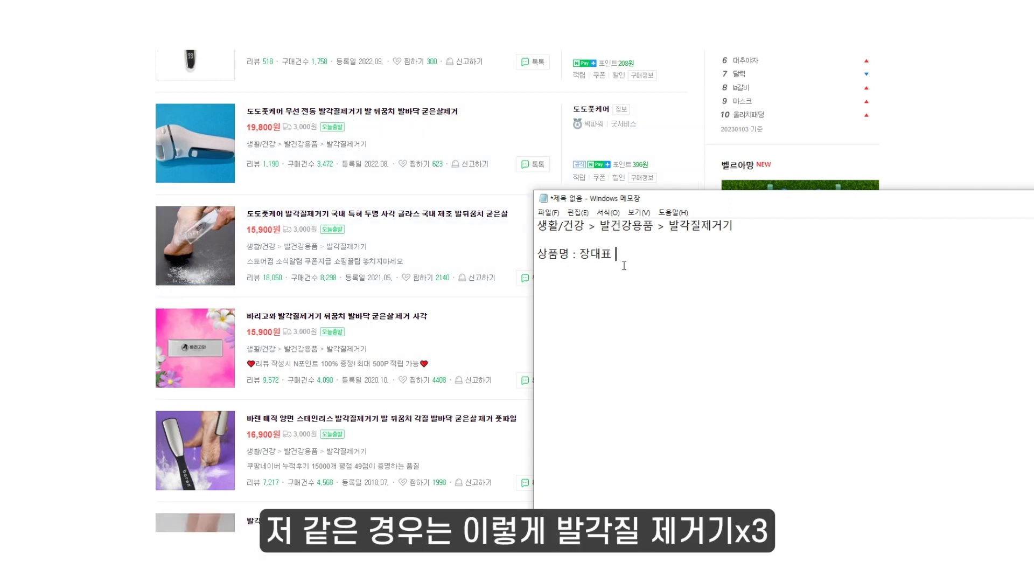
pyautogui.write('발각질제거기')
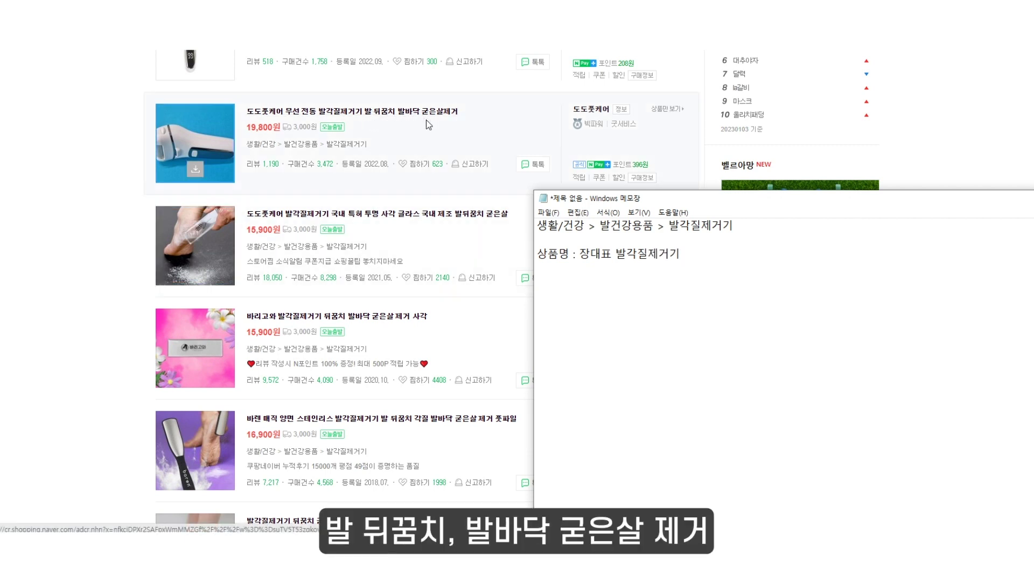
pyautogui.write(' 발 뒤꾸')
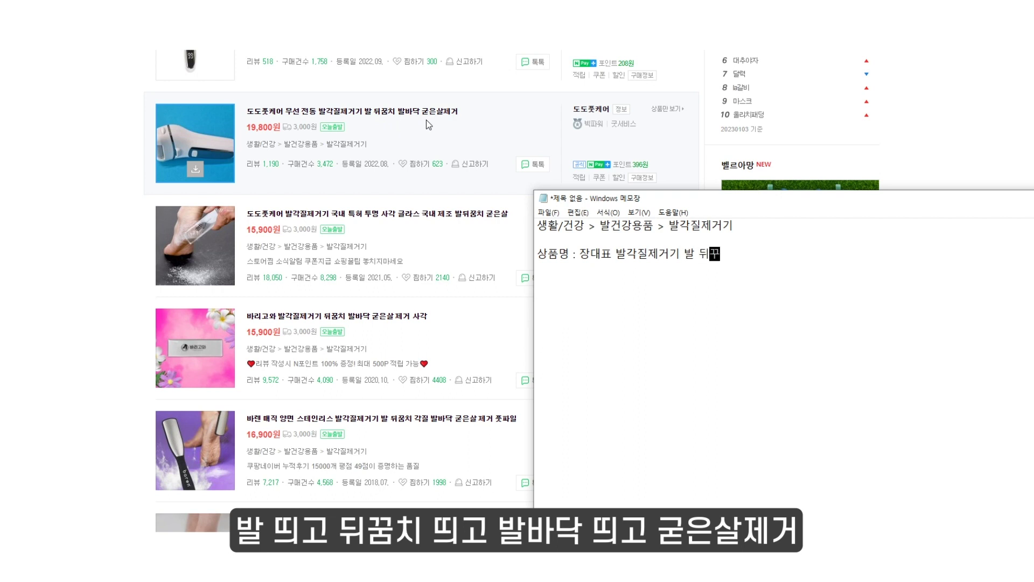
pyautogui.write('꿈치 발바닥')
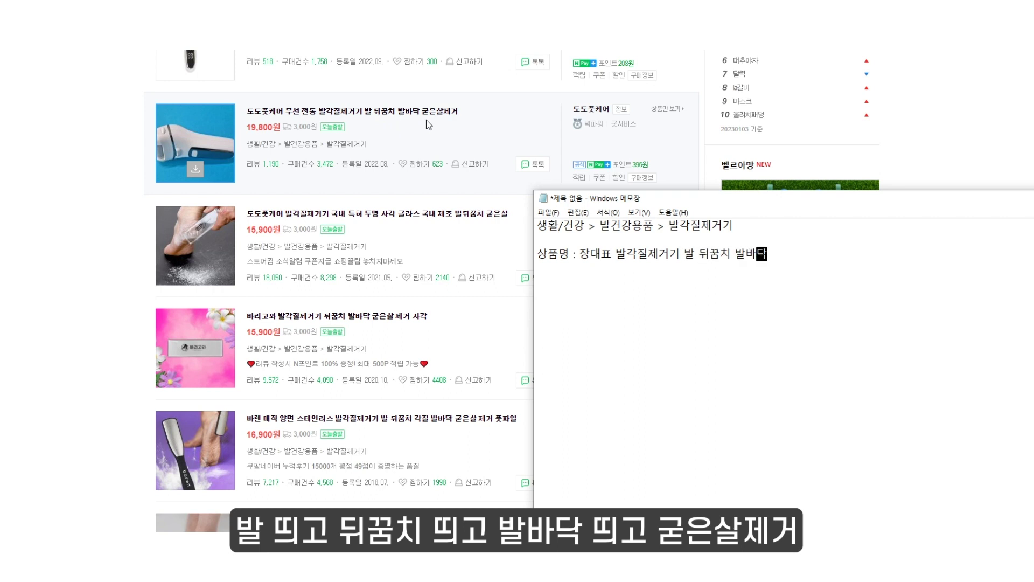
pyautogui.write(' 굳을살제거')
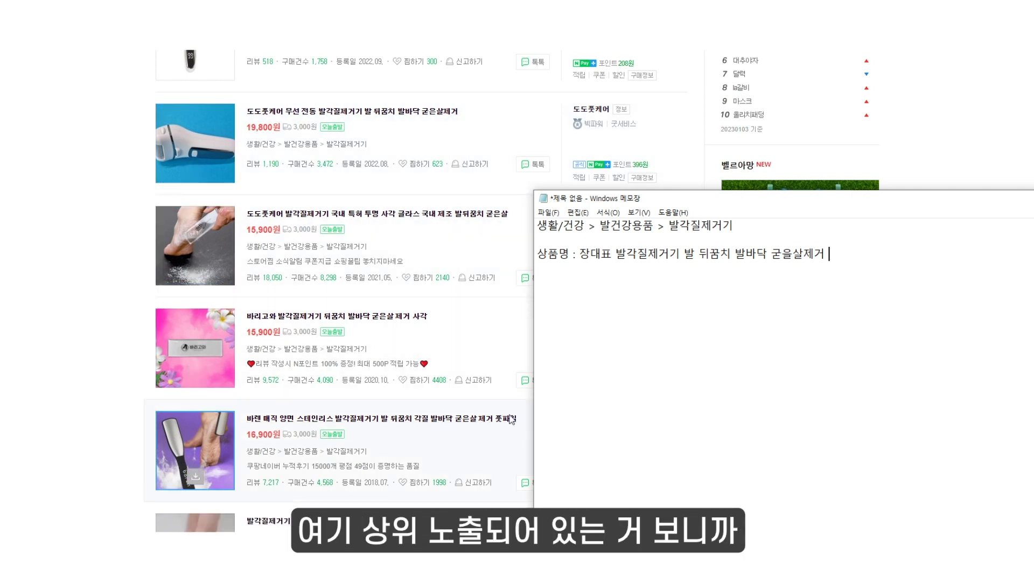
pyautogui.write('푸')
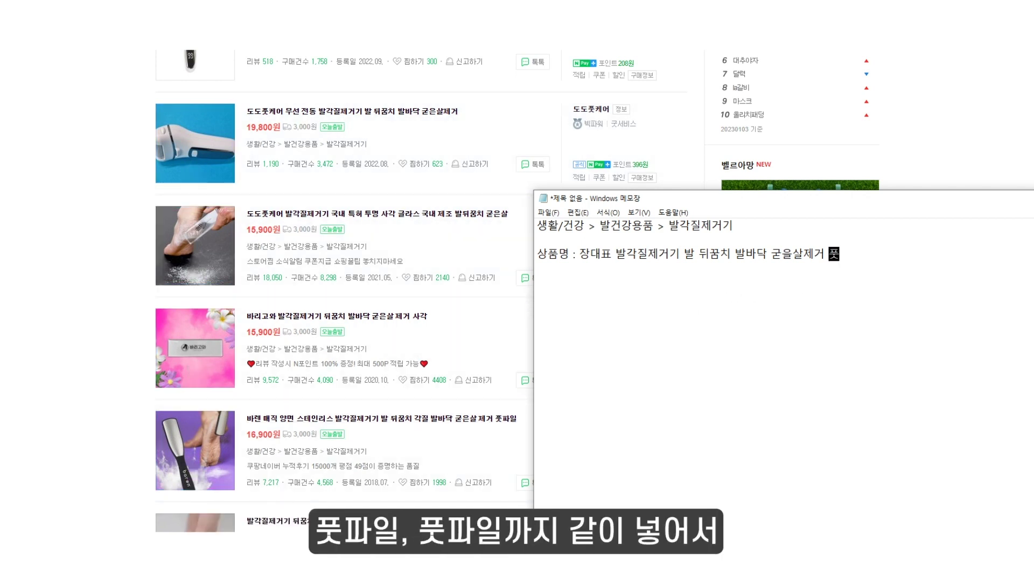
pyautogui.write('파일')
# Copy the product name 장대표 발각질제거기 발 뒤꿈치 발바닥 굳을살제거 풋파일 from Notepad into the Smart Store listing's product name
pyautogui.moveTo(861, 254); pyautogui.dragTo(579, 253)
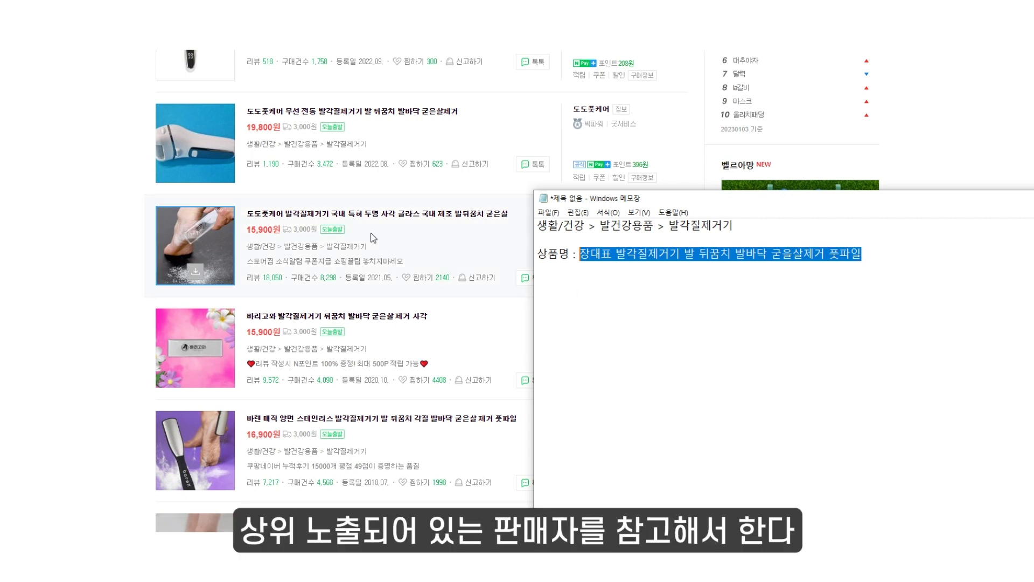
pyautogui.click(863, 293)
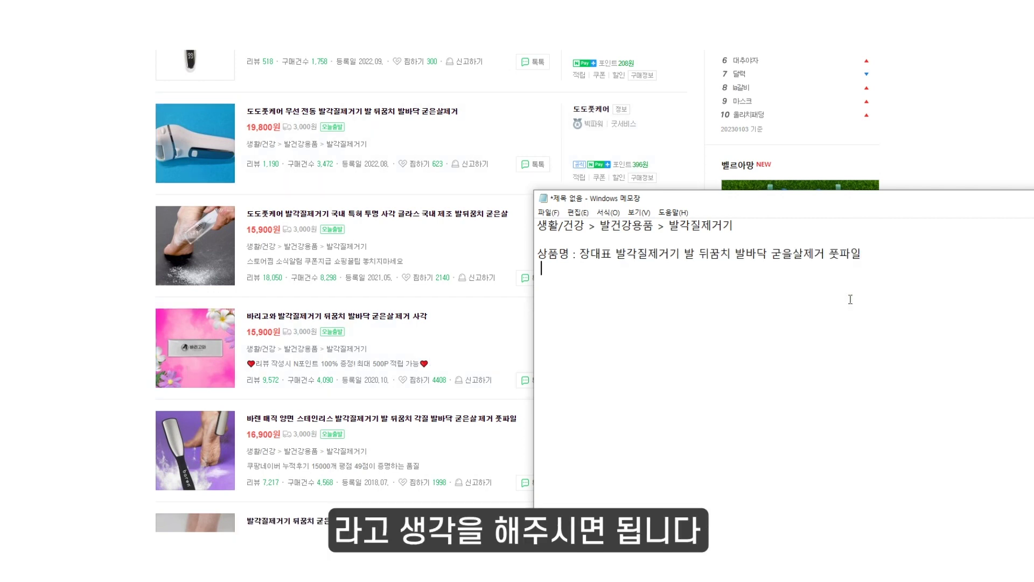
pyautogui.moveTo(548, 225); pyautogui.dragTo(735, 226)
pyautogui.moveTo(565, 257)
pyautogui.mouseDown()
pyautogui.moveTo(863, 258)
pyautogui.moveTo(580, 253)
pyautogui.mouseUp()
pyautogui.click(866, 280)
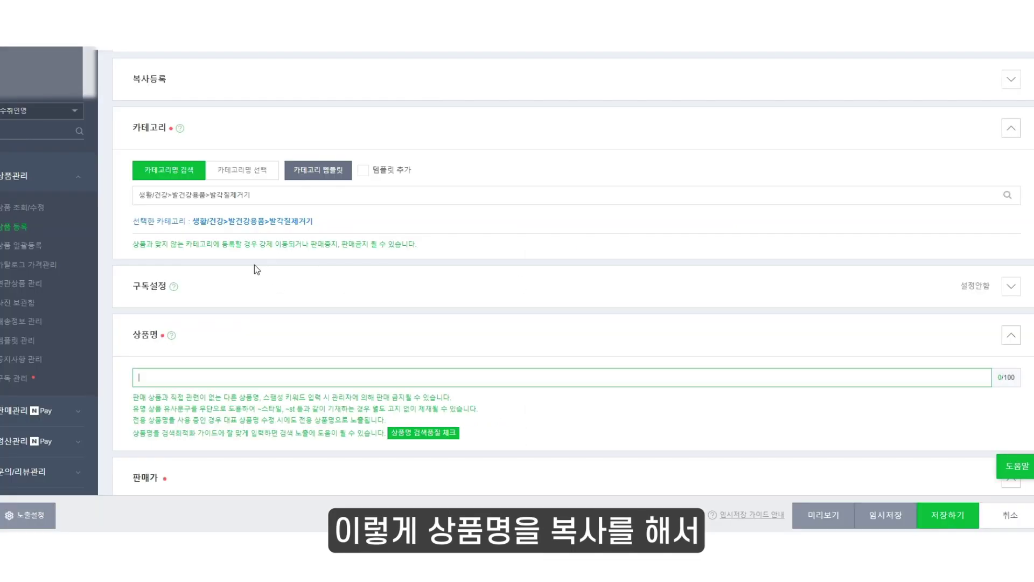
pyautogui.write('장대표 발각질제거기 발 뒤꿈치 발바닥 굳은살제거 풋파일')
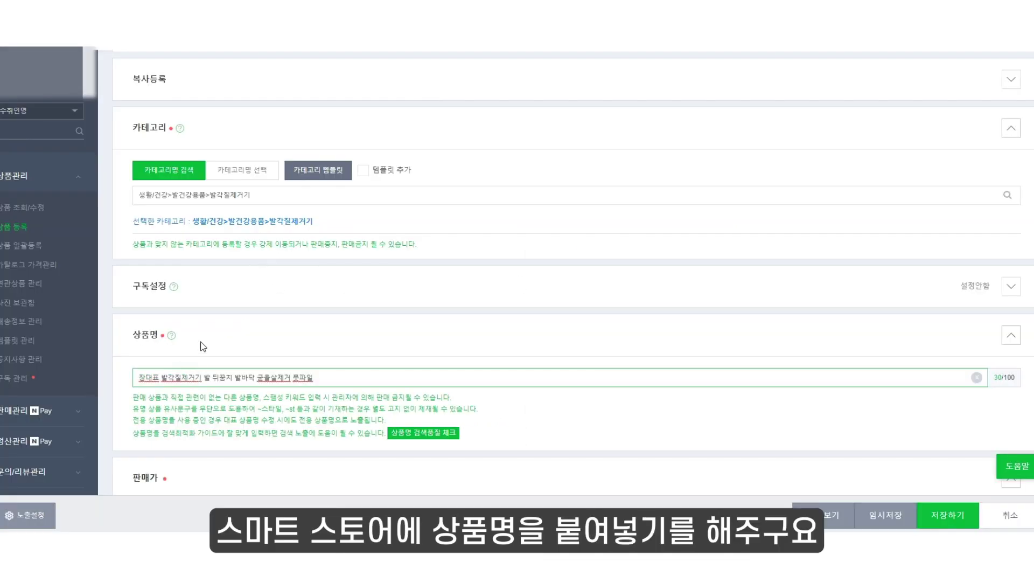
# Run the search quality check on the product name and close its result
pyautogui.click(445, 434)
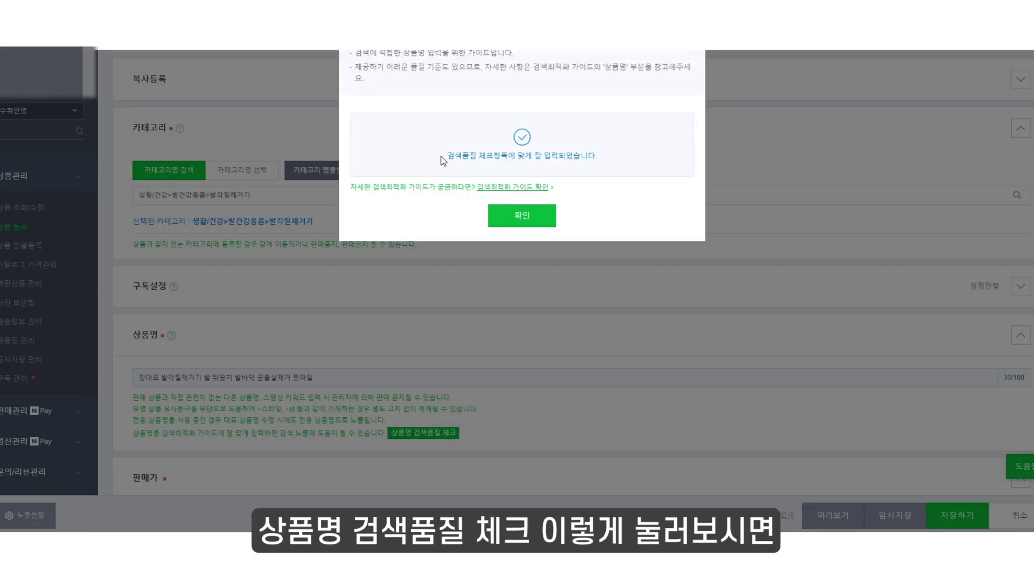
pyautogui.moveTo(444, 156); pyautogui.dragTo(595, 156)
pyautogui.click(595, 156)
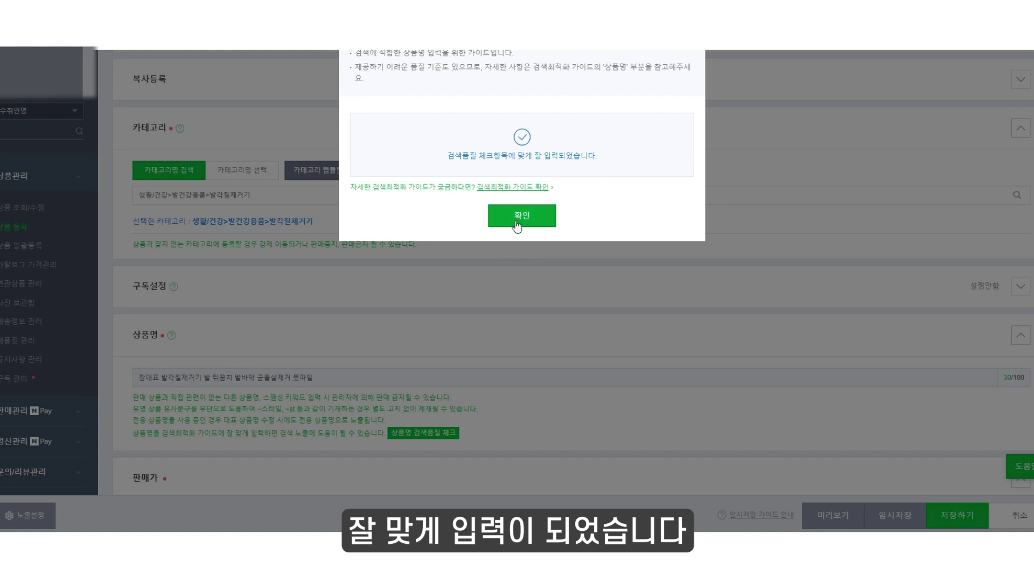
pyautogui.click(547, 217)
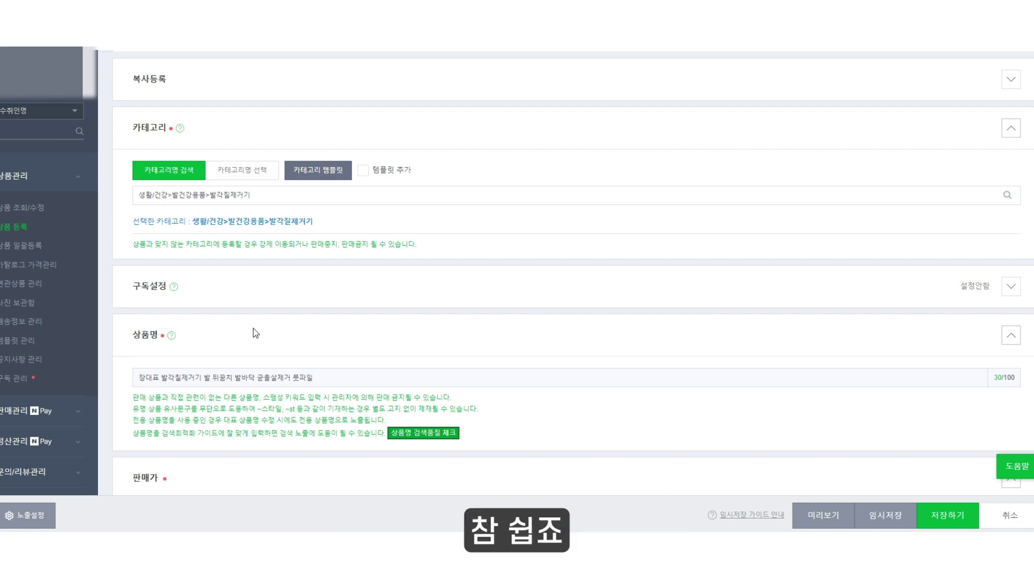
pyautogui.scroll(-6, 348, 191)
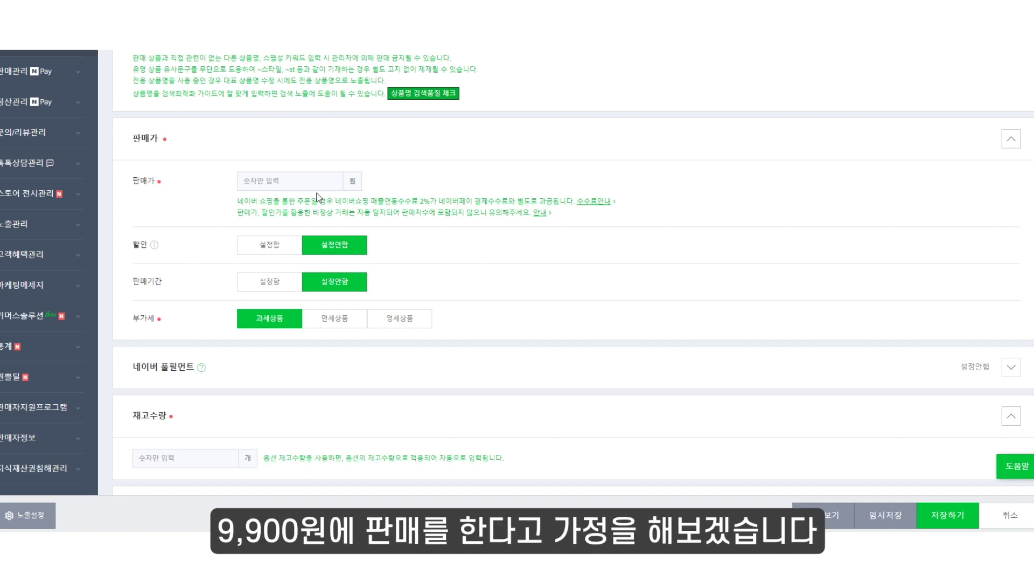
pyautogui.click(317, 185)
pyautogui.write('9900')
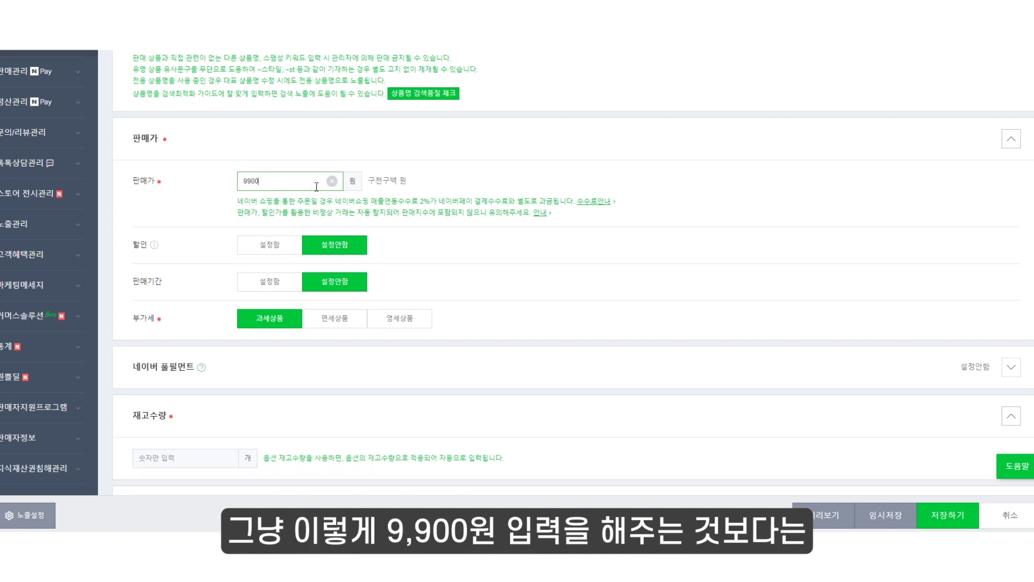
pyautogui.doubleClick(280, 182)
pyautogui.press('BackSpace')
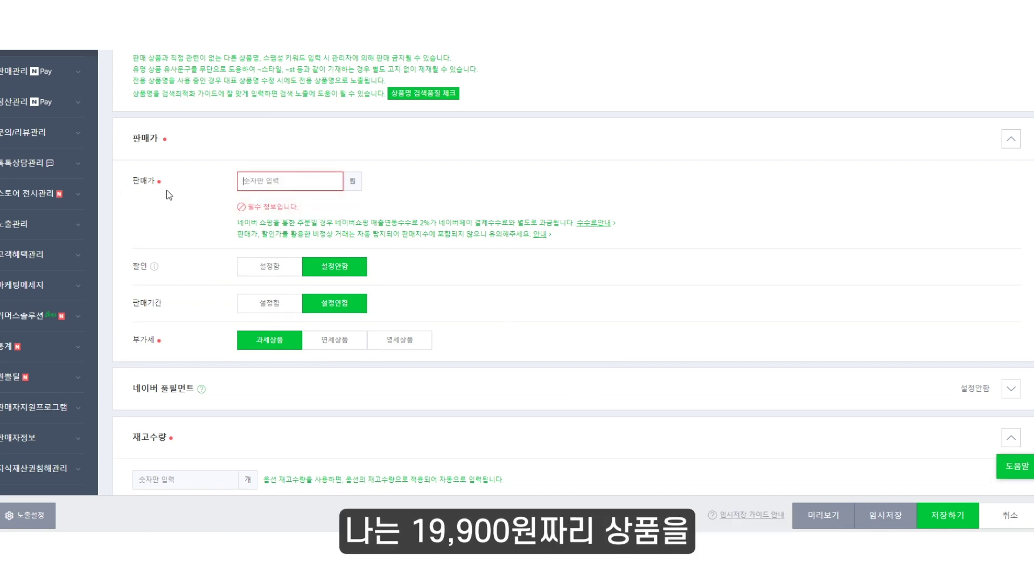
# Set the sale price to 19,900 won and enable a basic discount of 10,000 won for all devices (전체 할인)
pyautogui.write('19,900')
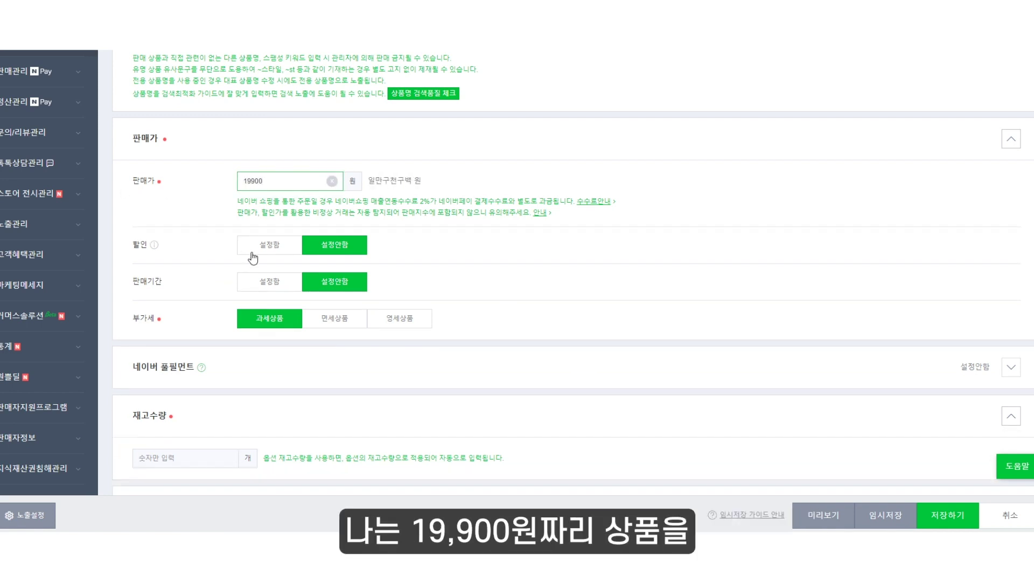
pyautogui.click(253, 249)
pyautogui.click(242, 300)
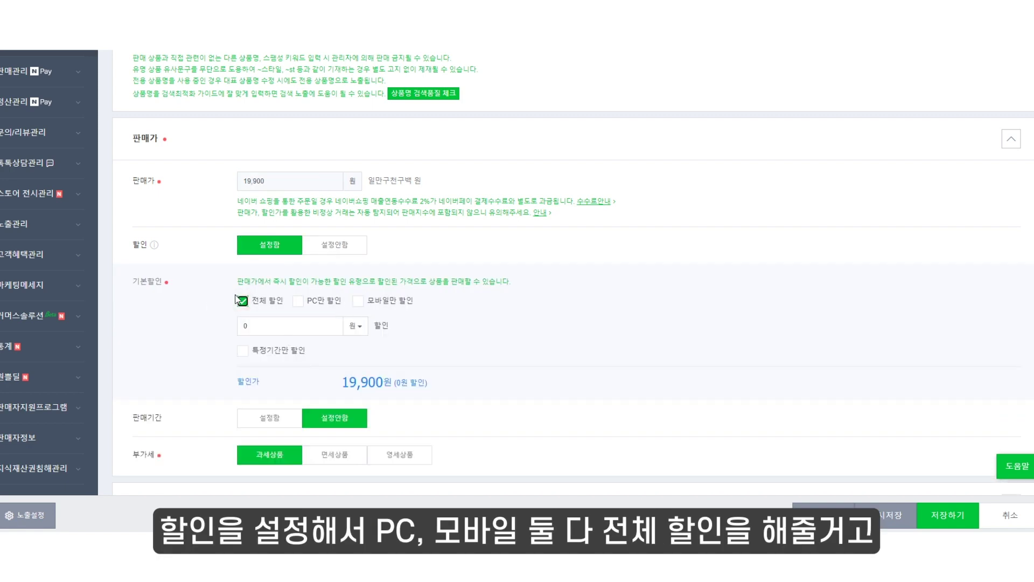
pyautogui.click(266, 330)
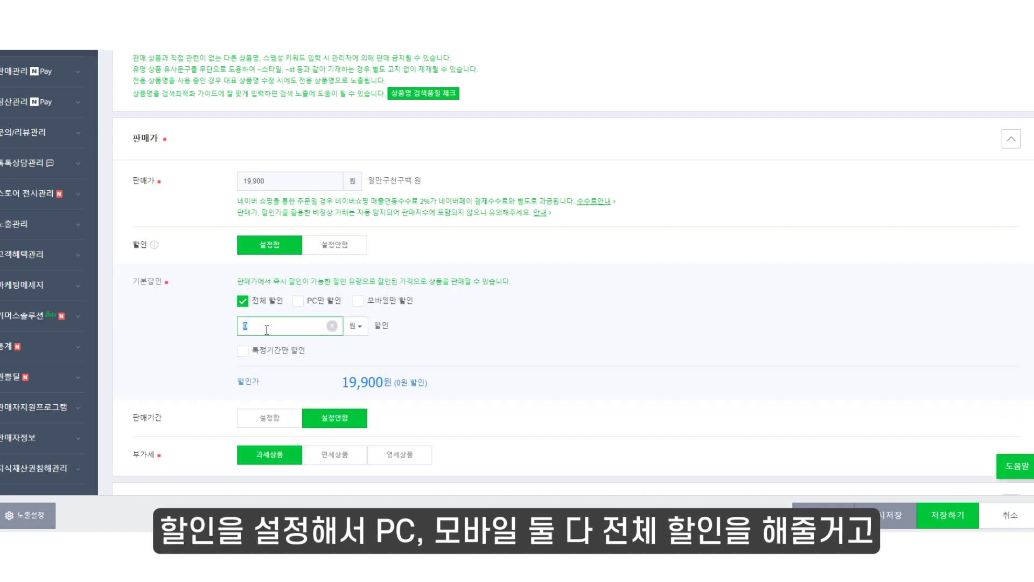
pyautogui.write('10000')
pyautogui.click(196, 327)
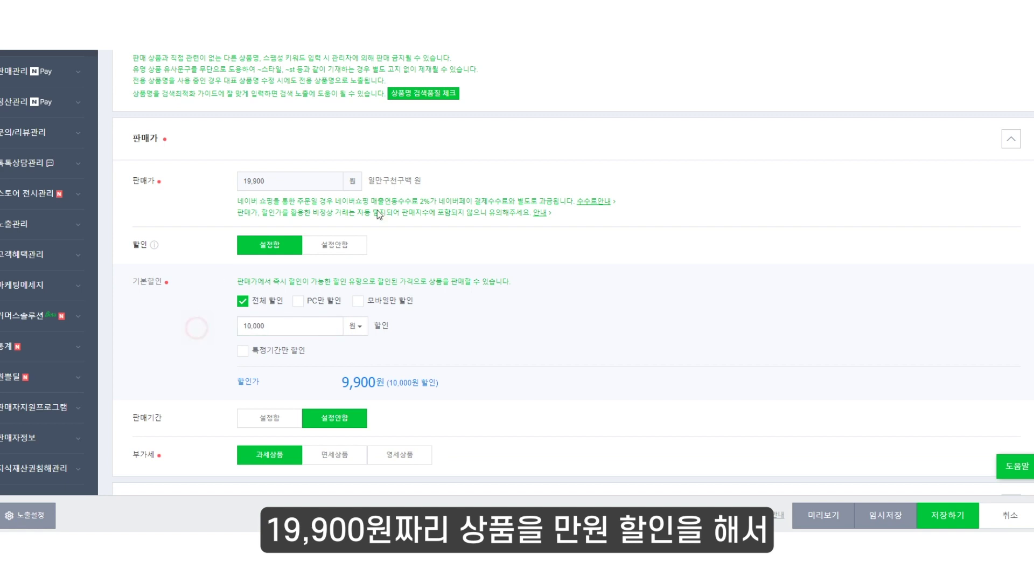
# Examine the sale price, the discount amount and the resulting discounted price in the price section
pyautogui.moveTo(332, 383); pyautogui.dragTo(447, 385)
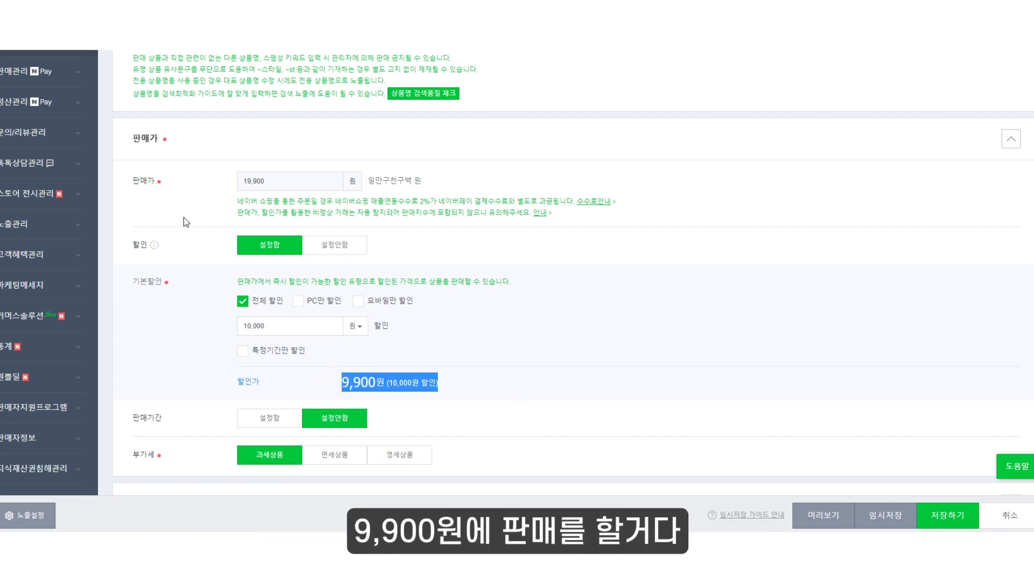
pyautogui.click(449, 213)
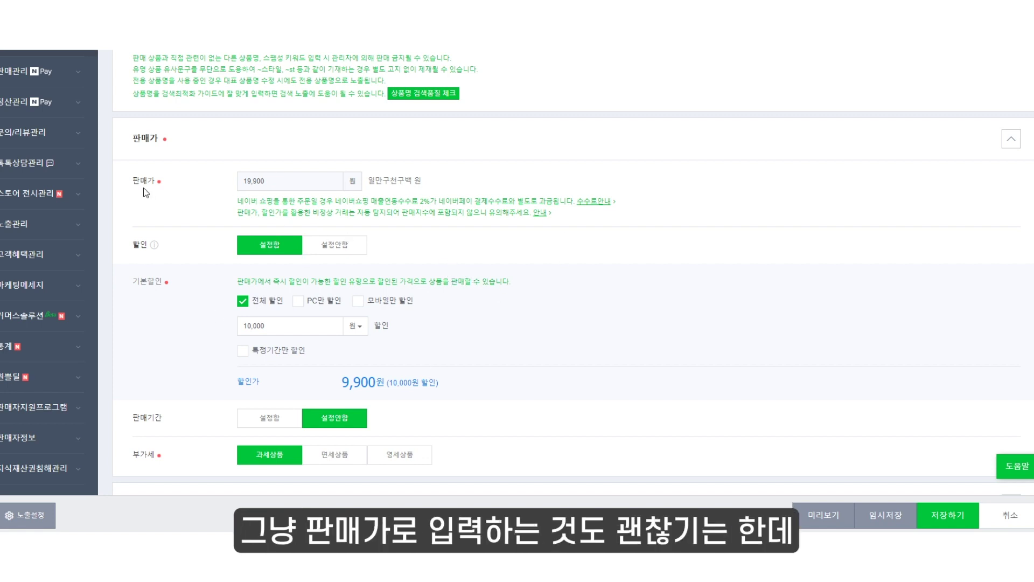
pyautogui.moveTo(155, 181); pyautogui.dragTo(135, 182)
pyautogui.click(126, 182)
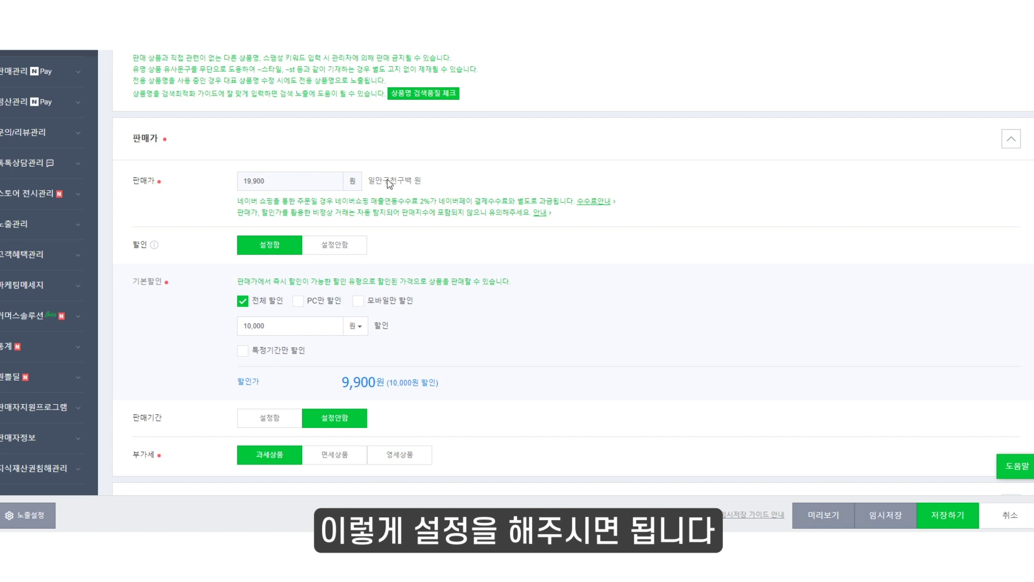
pyautogui.scroll(-1, 456, 297)
pyautogui.scroll(-1, 456, 296)
pyautogui.scroll(1, 457, 259)
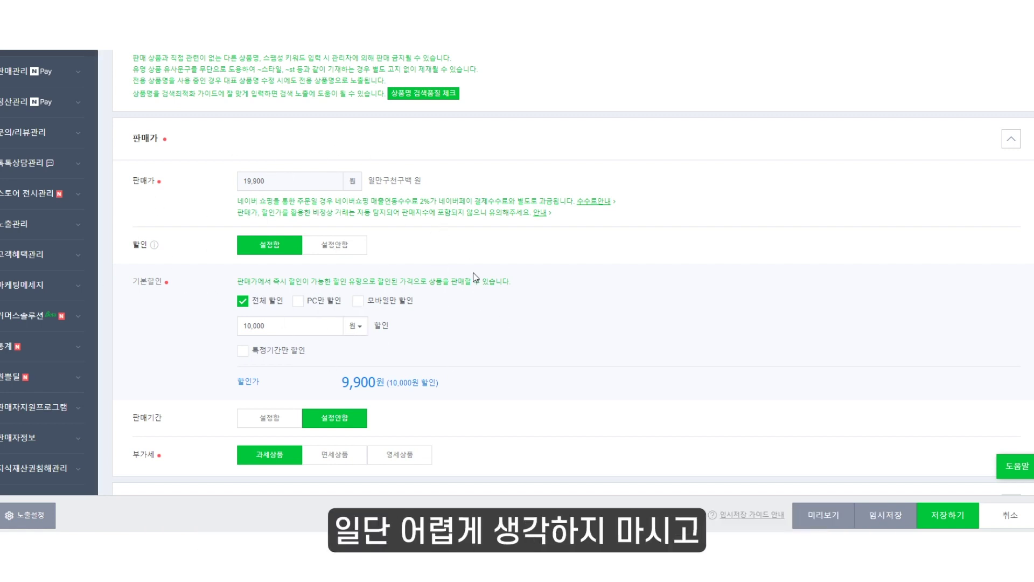
pyautogui.doubleClick(270, 180)
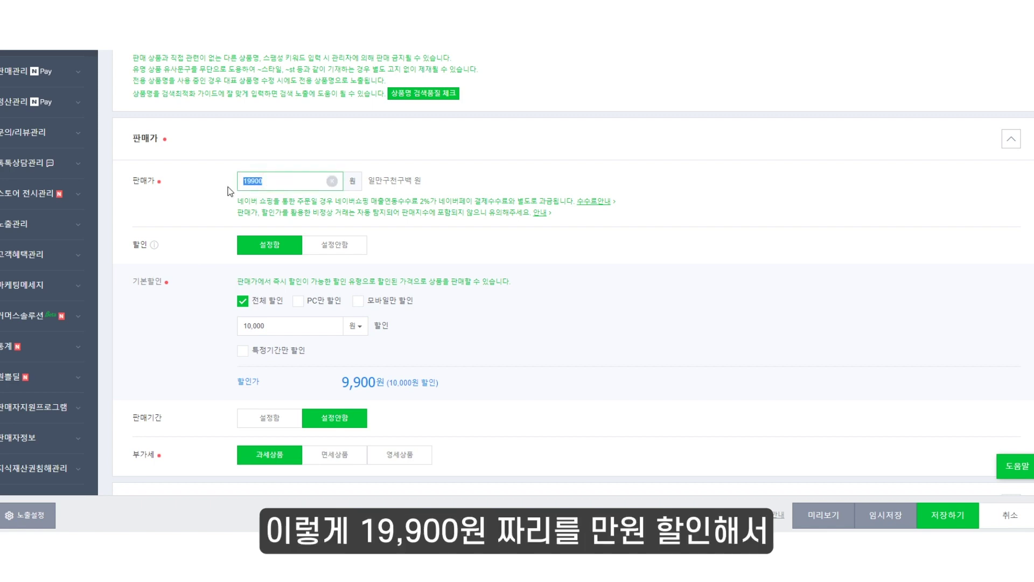
pyautogui.doubleClick(286, 325)
pyautogui.click(343, 383)
pyautogui.click(470, 368)
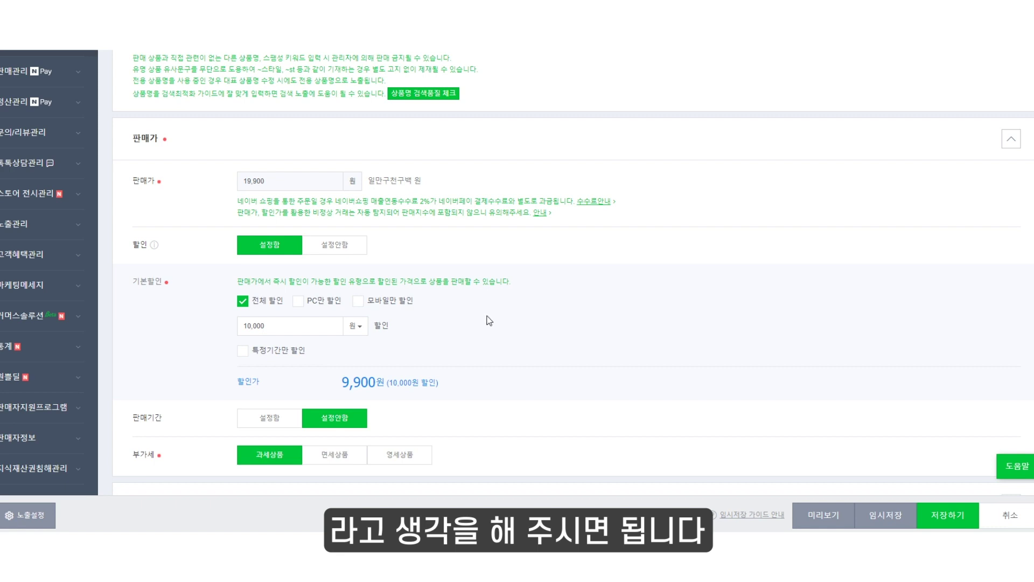
pyautogui.scroll(-8, 489, 319)
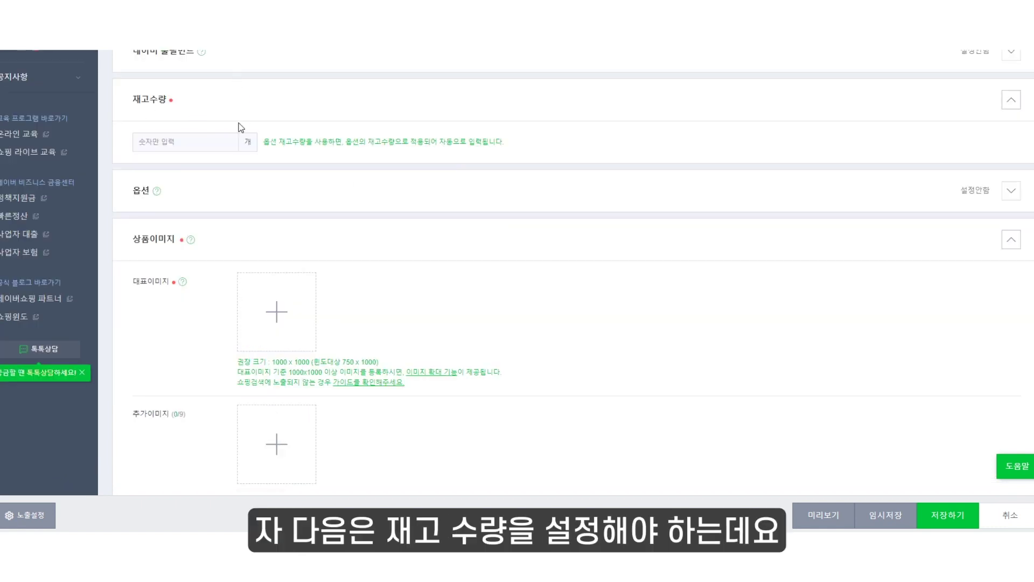
pyautogui.click(166, 143)
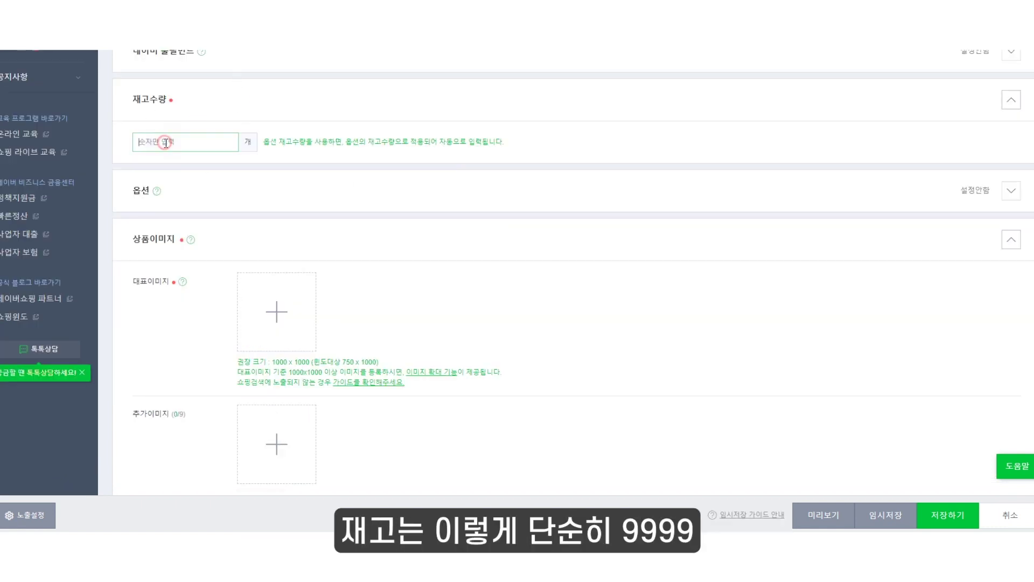
pyautogui.write('9999')
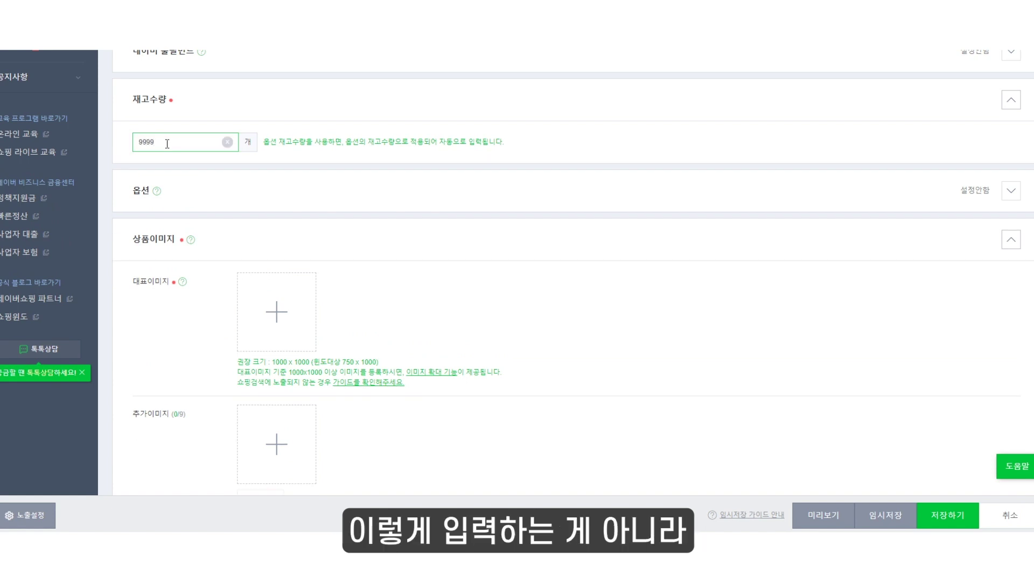
pyautogui.moveTo(176, 144); pyautogui.dragTo(136, 140)
pyautogui.press('BackSpace')
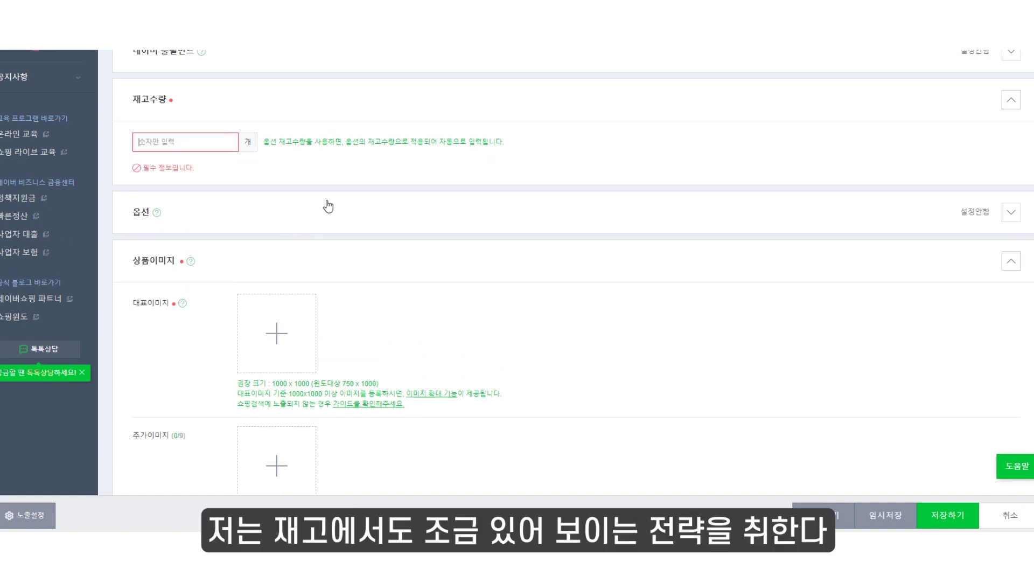
# Enable selectable options and add an option named 프리미엄 장대표 발각질제거기 with the value 로즈골드 to the option list
pyautogui.click(325, 220)
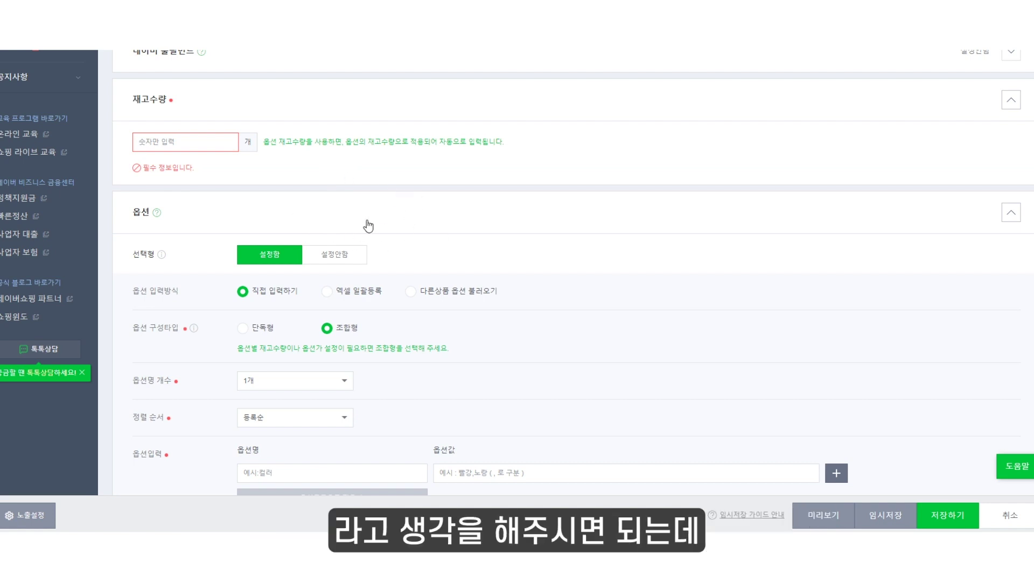
pyautogui.click(270, 259)
pyautogui.scroll(-2, 323, 345)
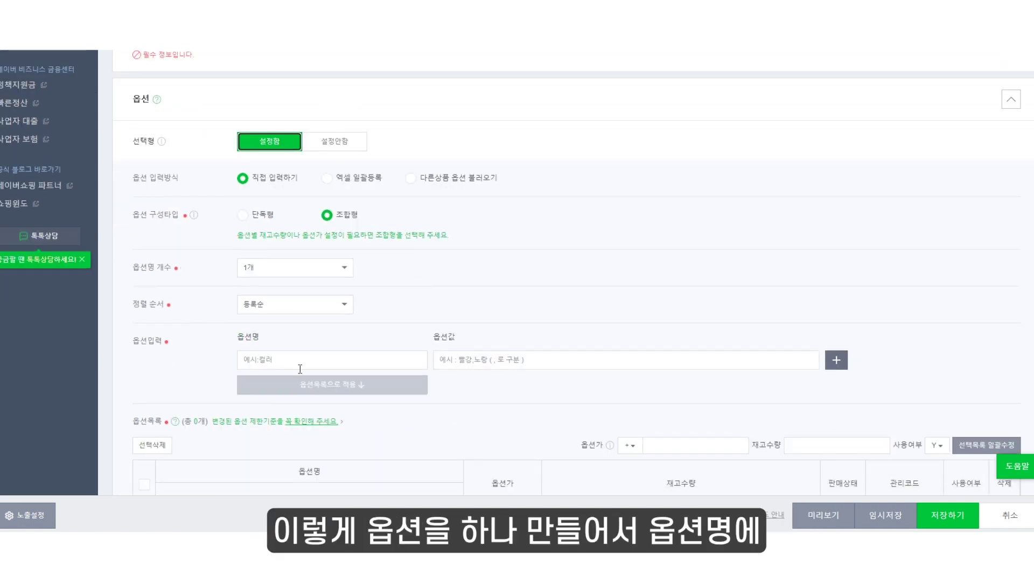
pyautogui.click(300, 363)
pyautogui.write('프리미엄 ')
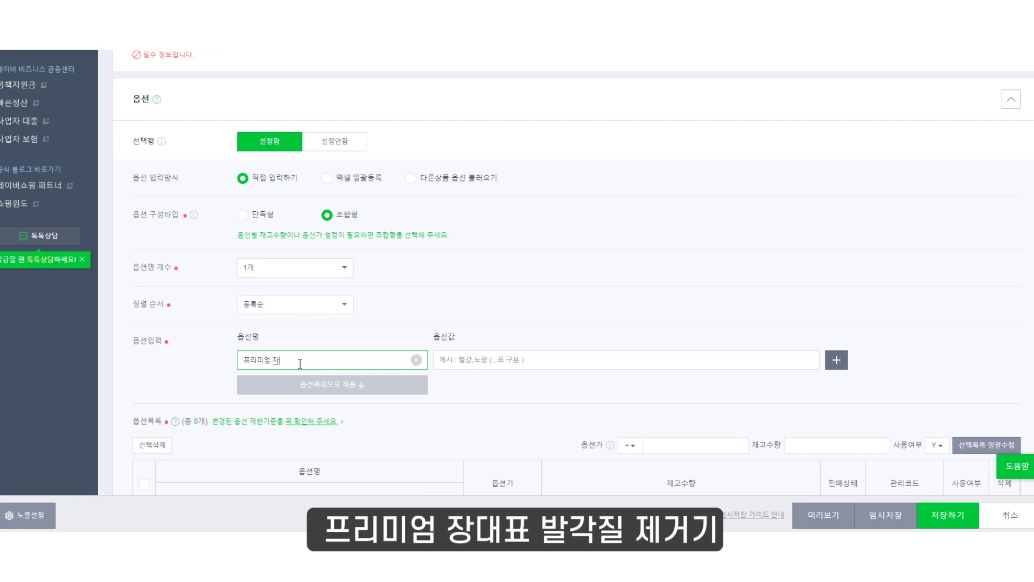
pyautogui.write('장대표 발각질제거기')
pyautogui.press('Tab')
pyautogui.write('로즈골드')
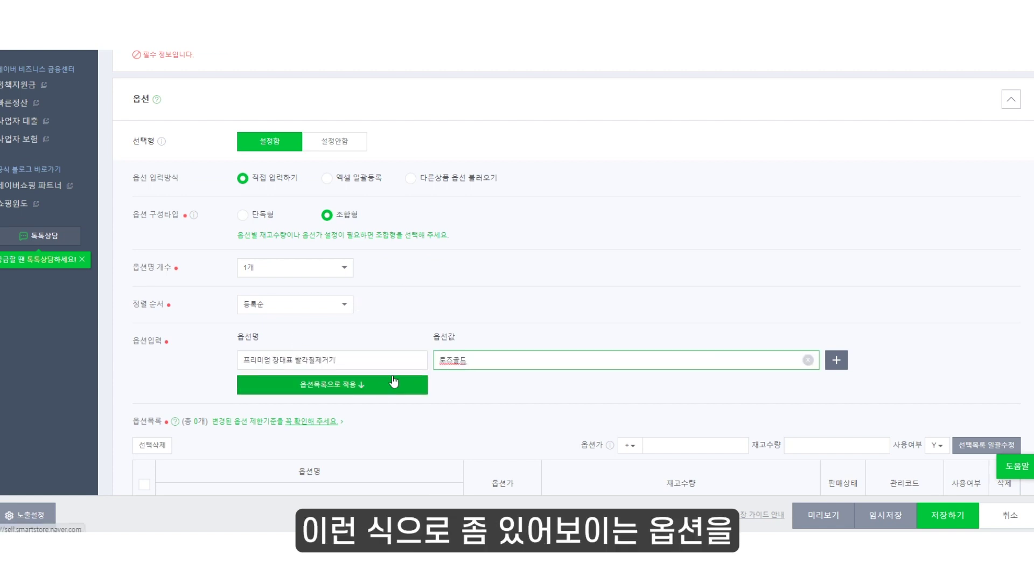
pyautogui.click(377, 388)
# Set the stock quantity of the 로즈골드 option to 9999
pyautogui.scroll(-2, 690, 394)
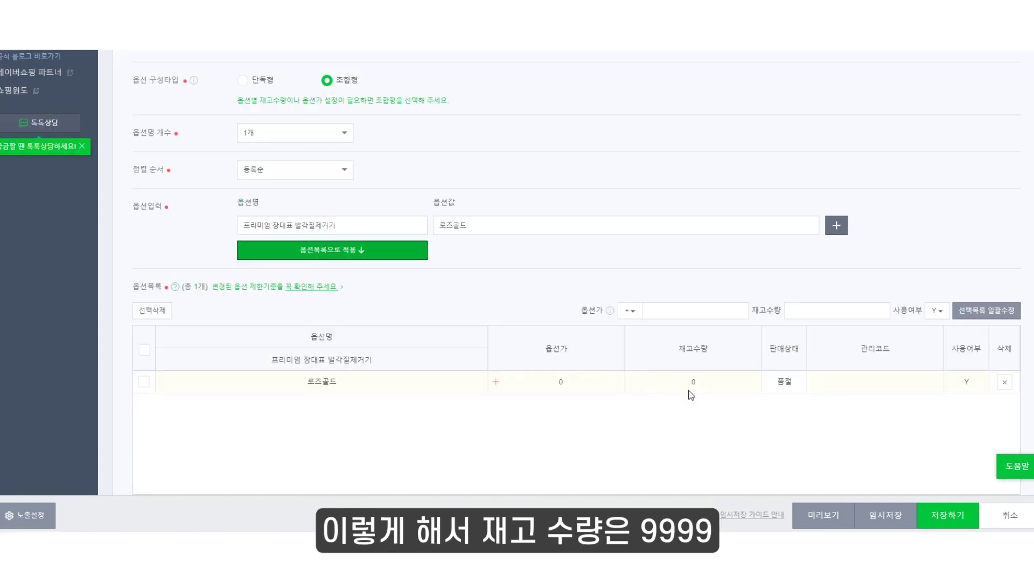
pyautogui.click(692, 386)
pyautogui.write('9999')
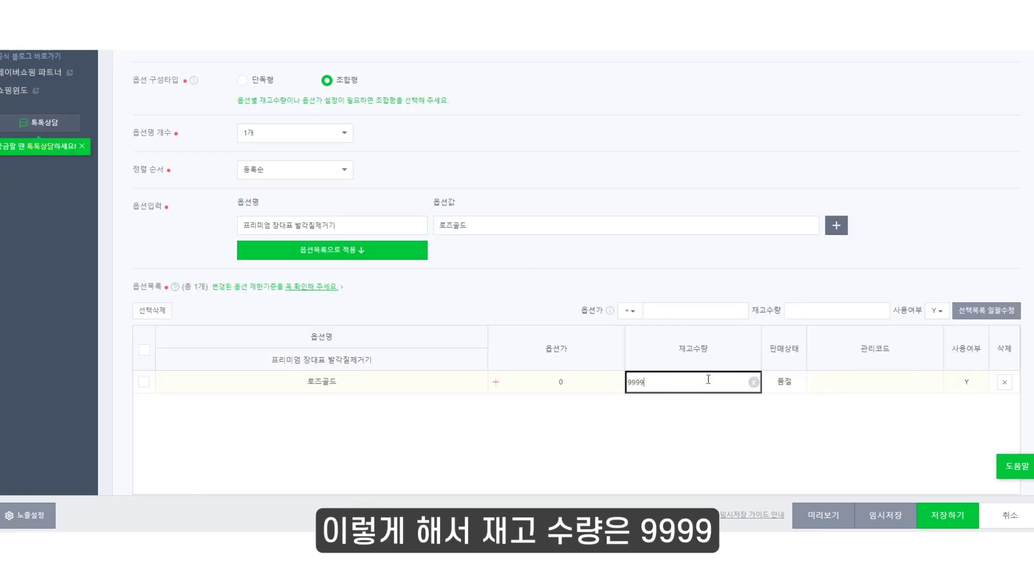
pyautogui.click(544, 407)
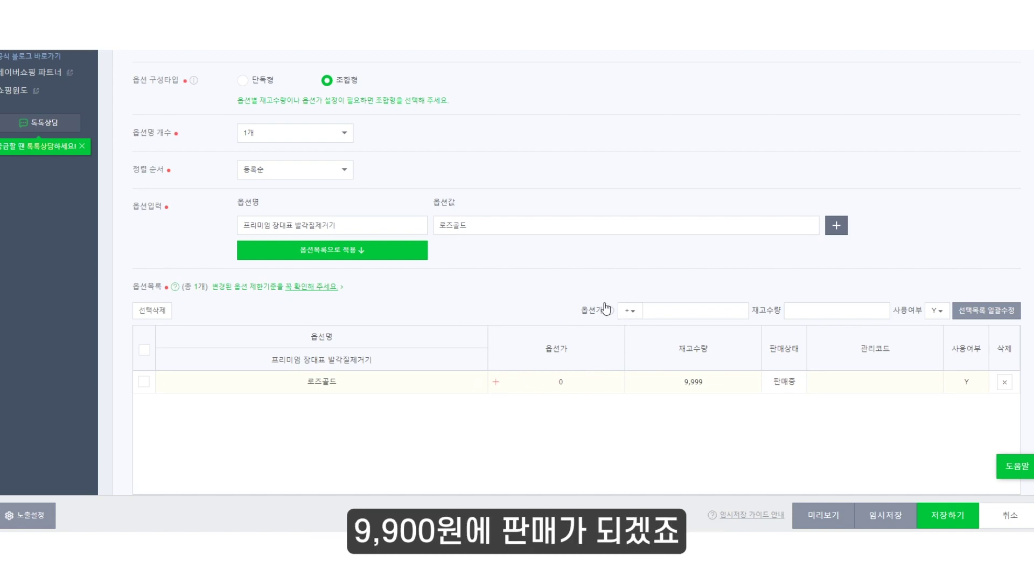
# Review the listing sections from category to options and read the recommended size for the main product image
pyautogui.scroll(15, 582, 302)
pyautogui.scroll(3, 219, 251)
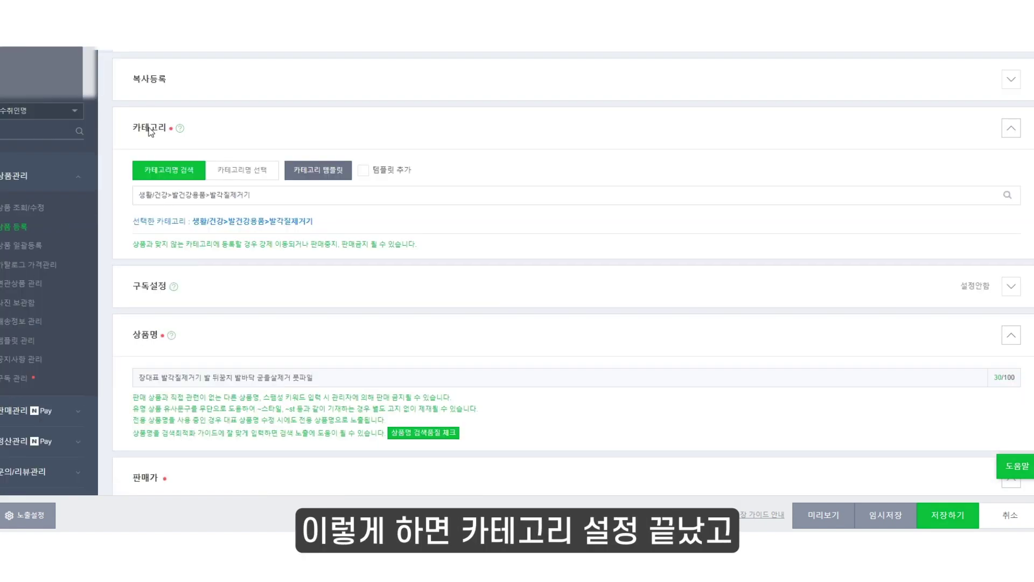
pyautogui.scroll(-3, 88, 167)
pyautogui.scroll(-3, 257, 164)
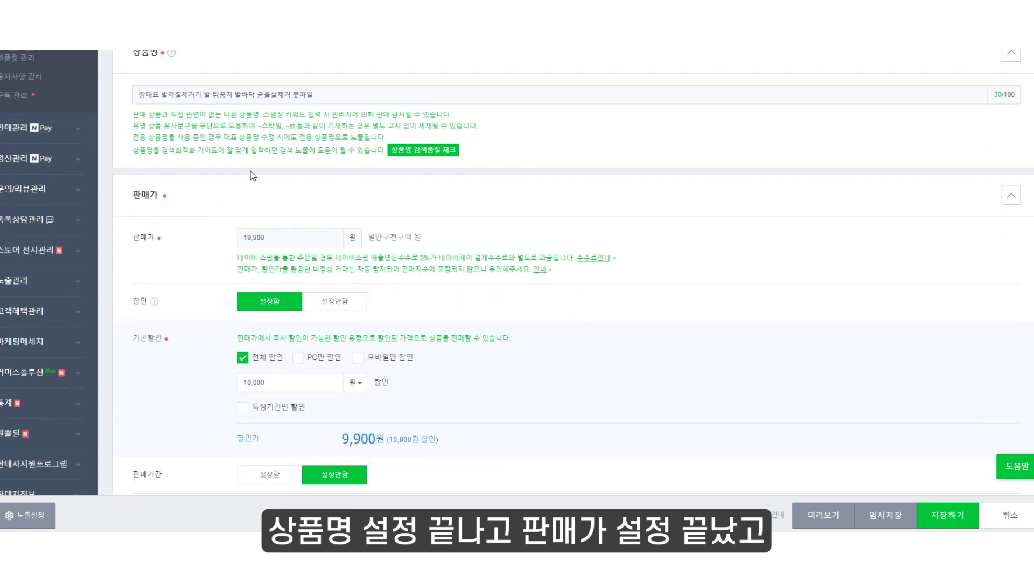
pyautogui.scroll(-6, 301, 163)
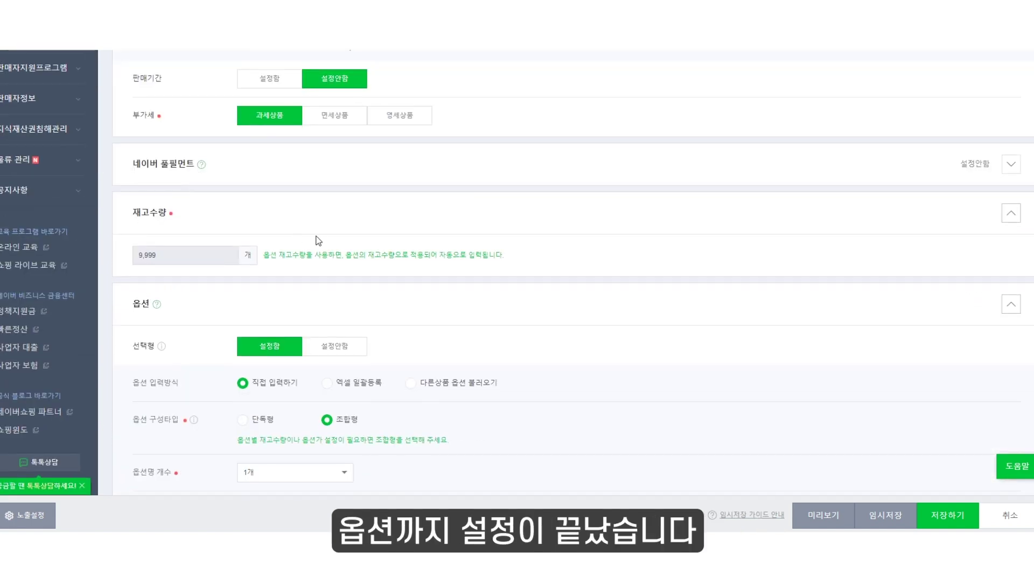
pyautogui.scroll(-4, 317, 238)
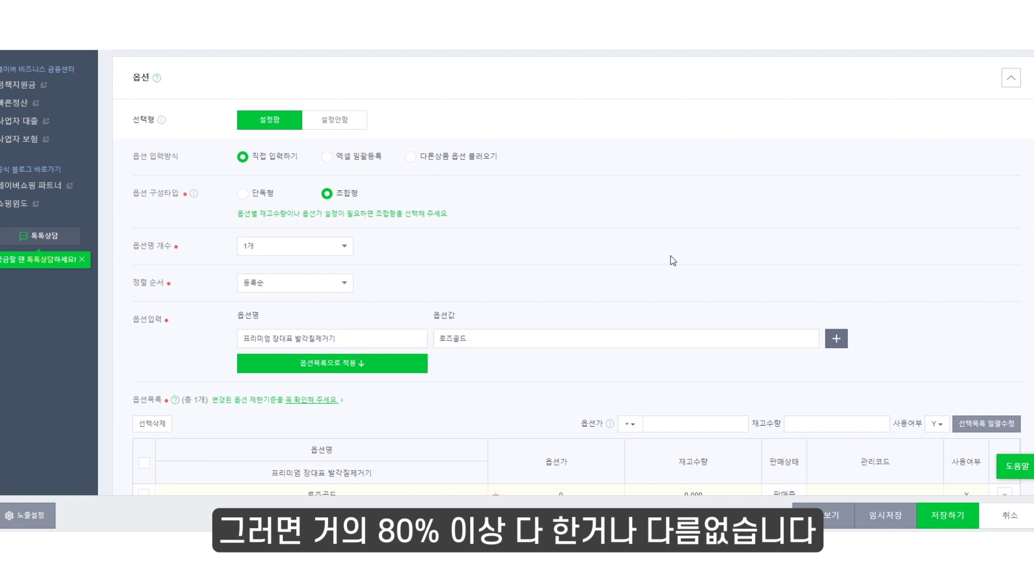
pyautogui.scroll(-6, 370, 309)
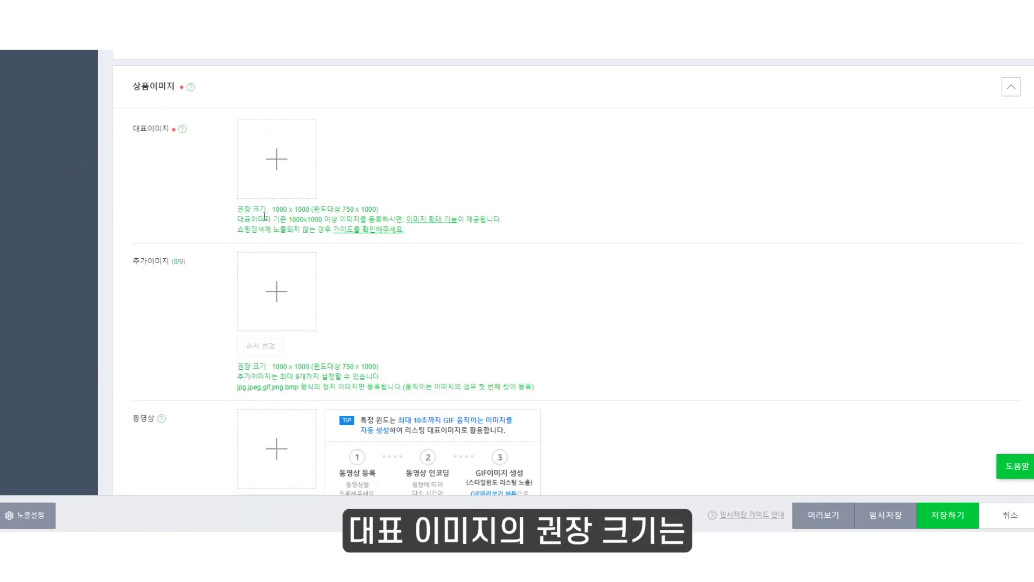
pyautogui.moveTo(239, 211); pyautogui.dragTo(388, 220)
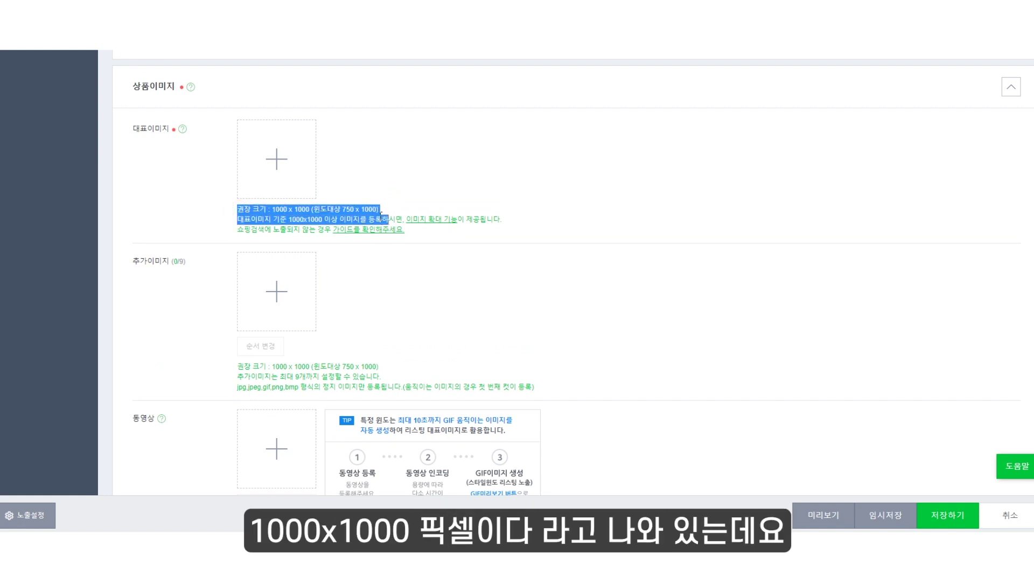
pyautogui.click(380, 212)
pyautogui.moveTo(238, 210); pyautogui.dragTo(405, 231)
pyautogui.click(413, 179)
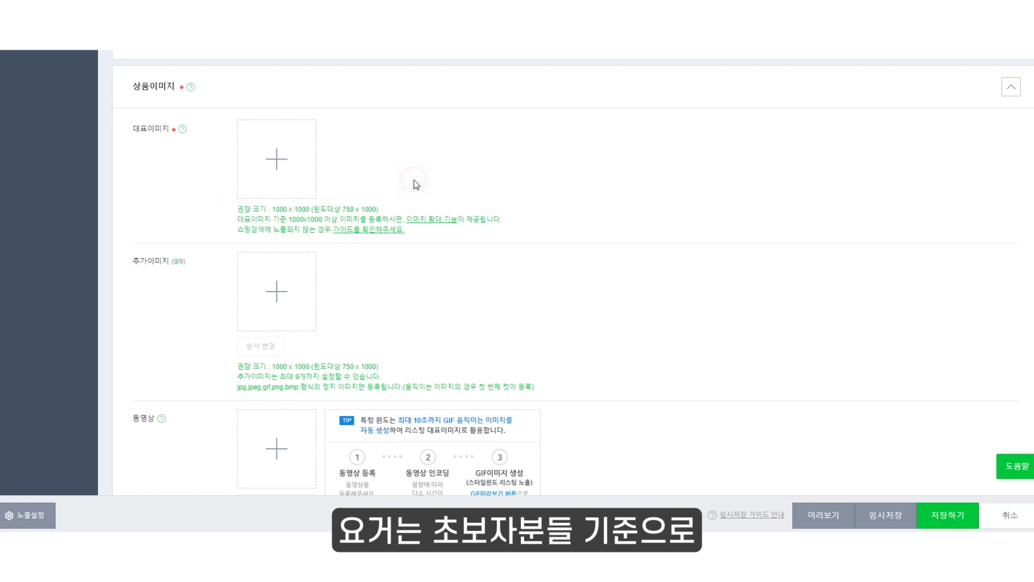
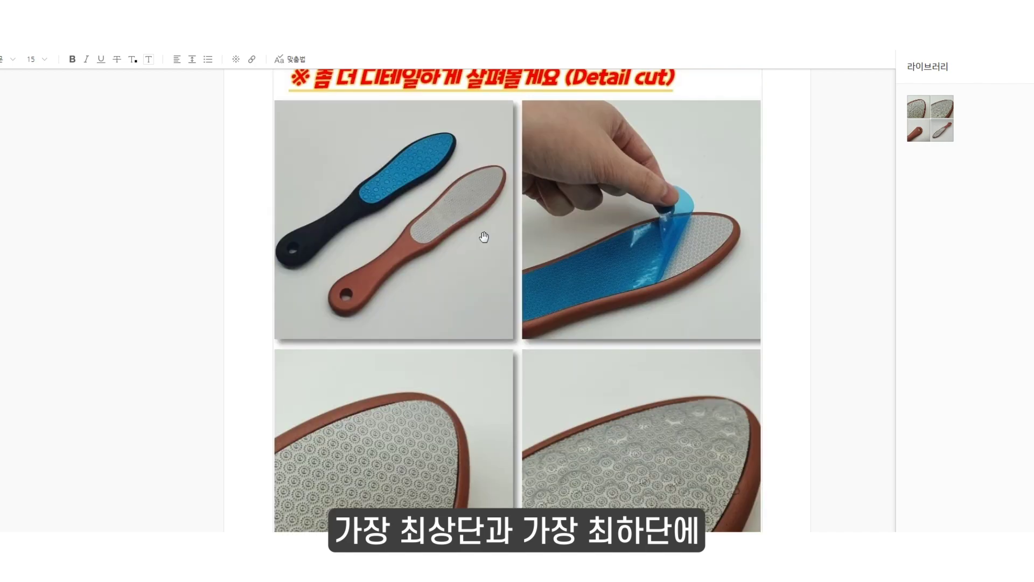
# Copy the listing's product name 장대표 발각질제거기 발 뒤꿈치 발바닥 굳을살제거 풋파일 to the very end of the detail description, a few lines below the notice image
pyautogui.scroll(-20, 483, 236)
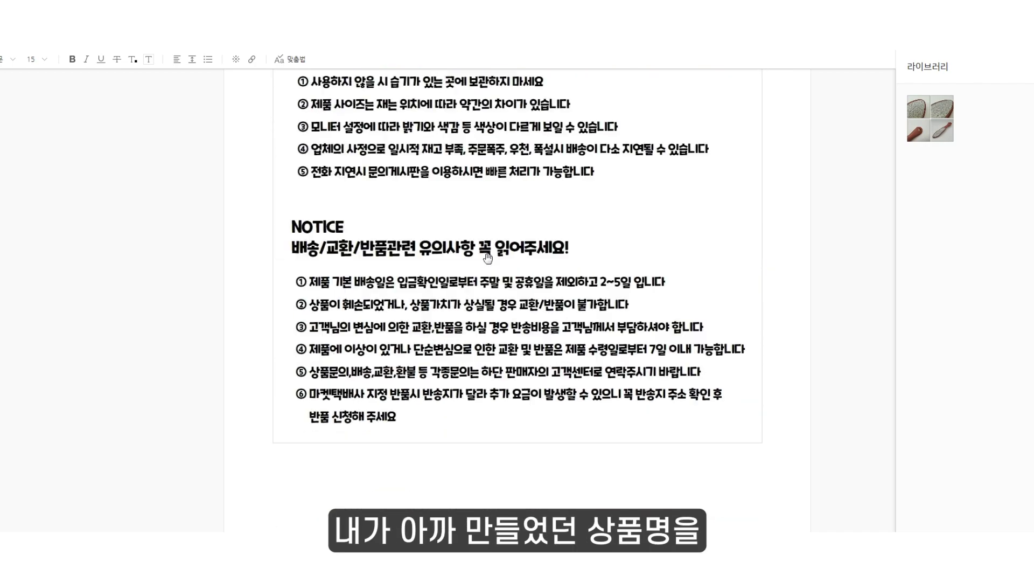
pyautogui.press('Return')
pyautogui.press('Return')
pyautogui.press('Return')
pyautogui.press('Return')
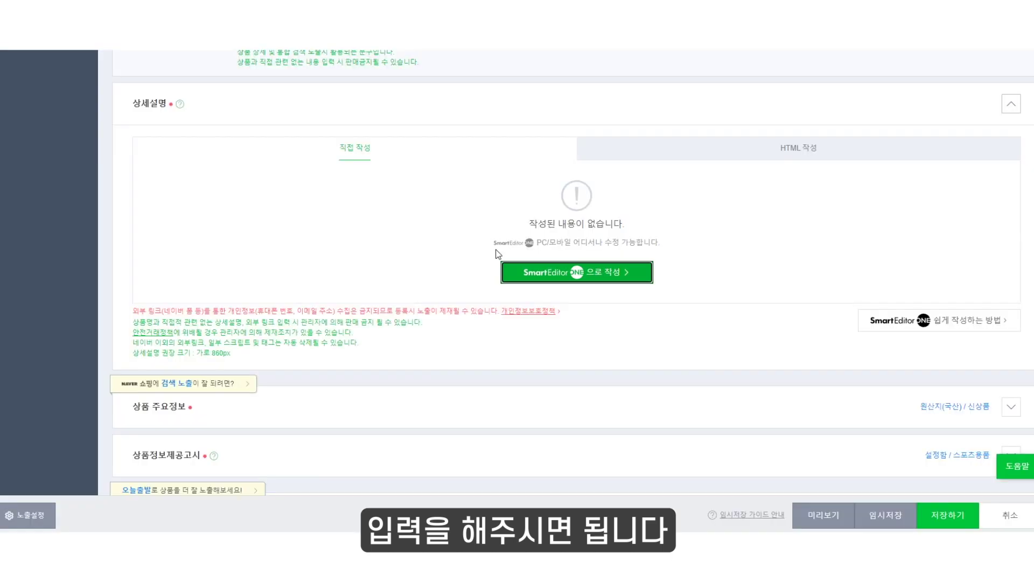
pyautogui.scroll(15, 491, 240)
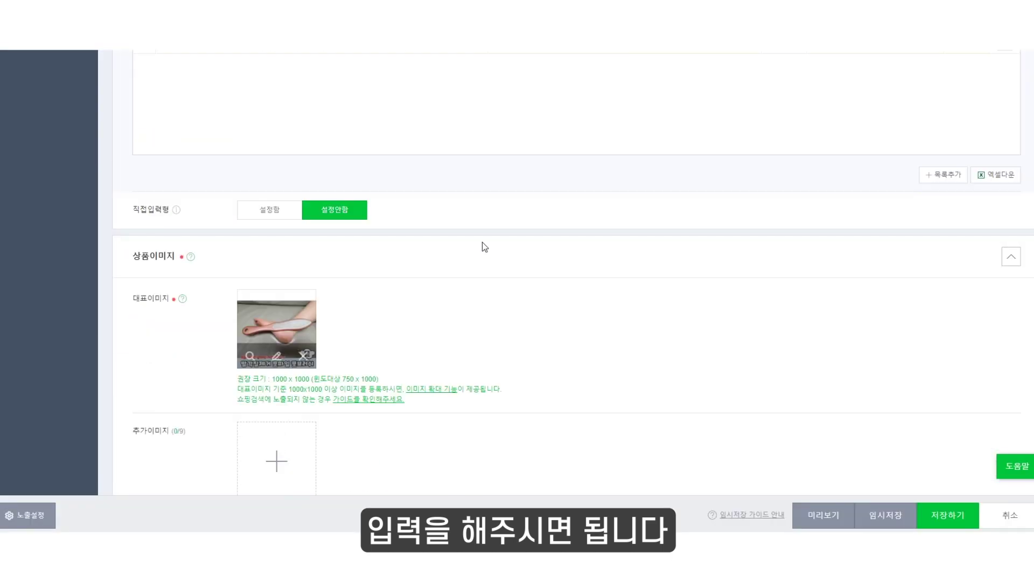
pyautogui.scroll(-3, 490, 240)
pyautogui.moveTo(315, 208); pyautogui.dragTo(191, 192)
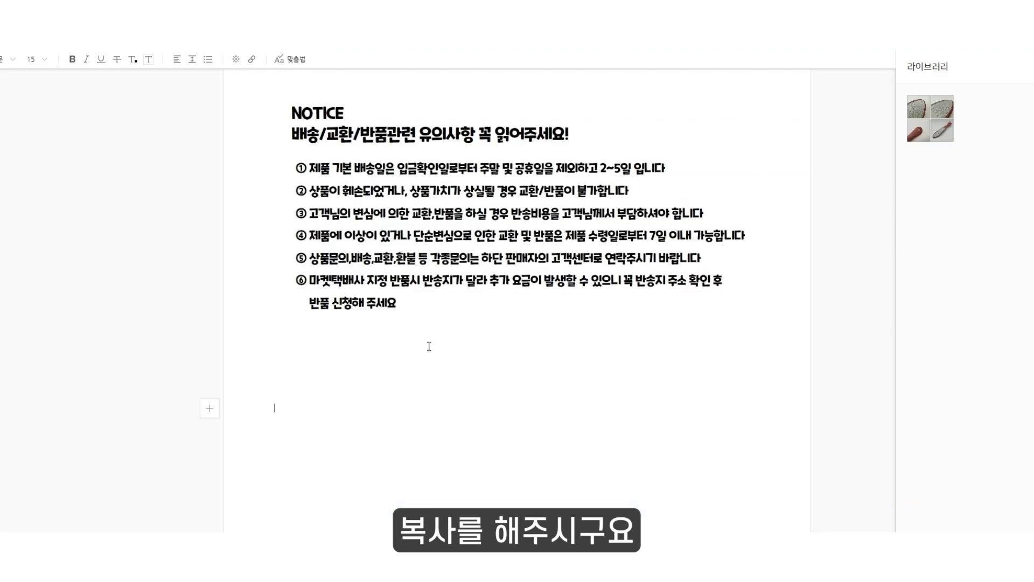
pyautogui.write('장대표 발각질제거기 발 뒤꿈치 발바닥 굳은살제거 풋파일')
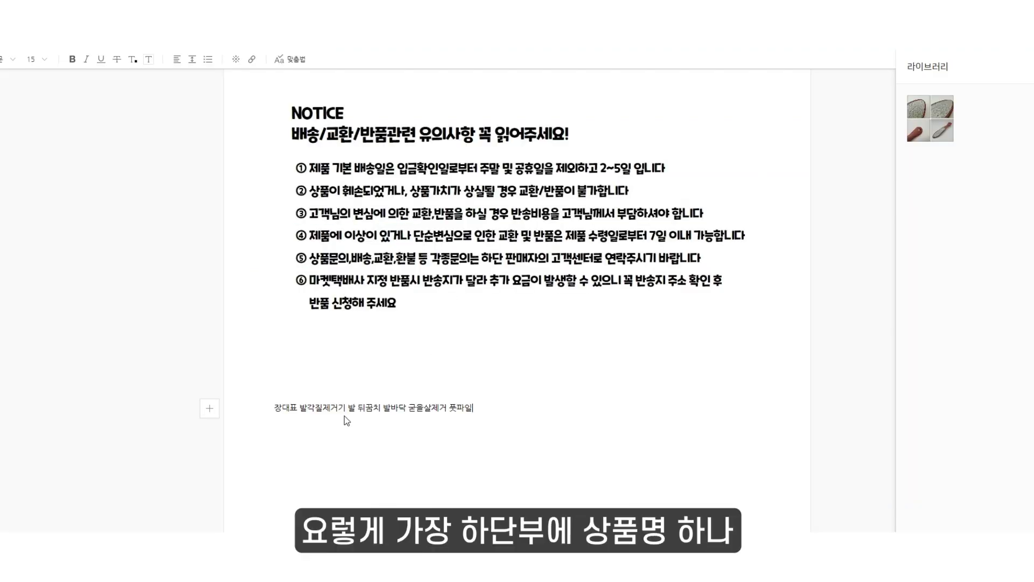
# Insert the same product name at the very beginning of the detail description, above the first image, followed by a new line
pyautogui.scroll(15, 348, 353)
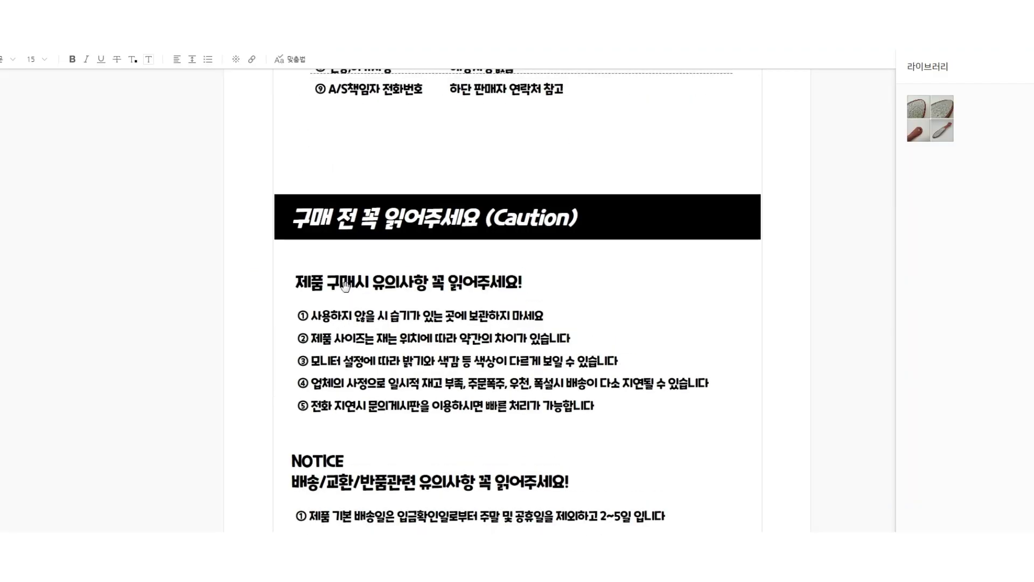
pyautogui.scroll(15, 346, 226)
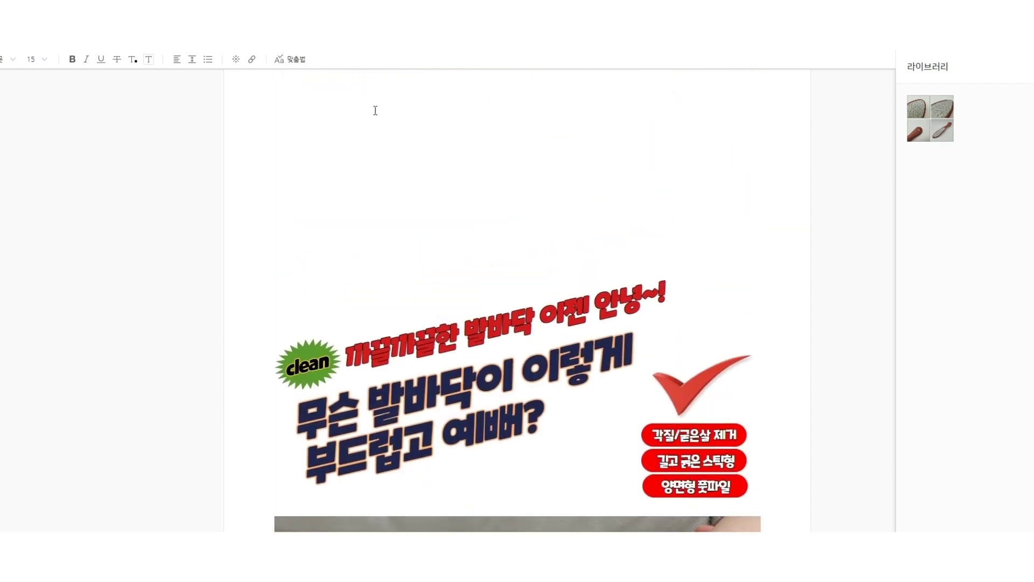
pyautogui.click(378, 104)
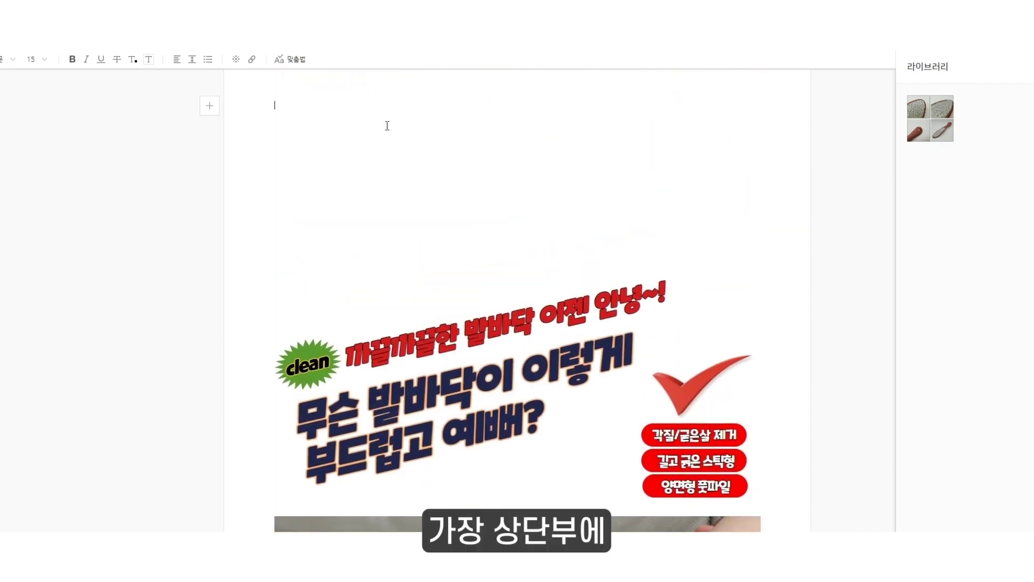
pyautogui.write('장대표 발각질제거기 발 뒤꿈치 발바닥 굳은살제거 풋파일')
pyautogui.press('Return')
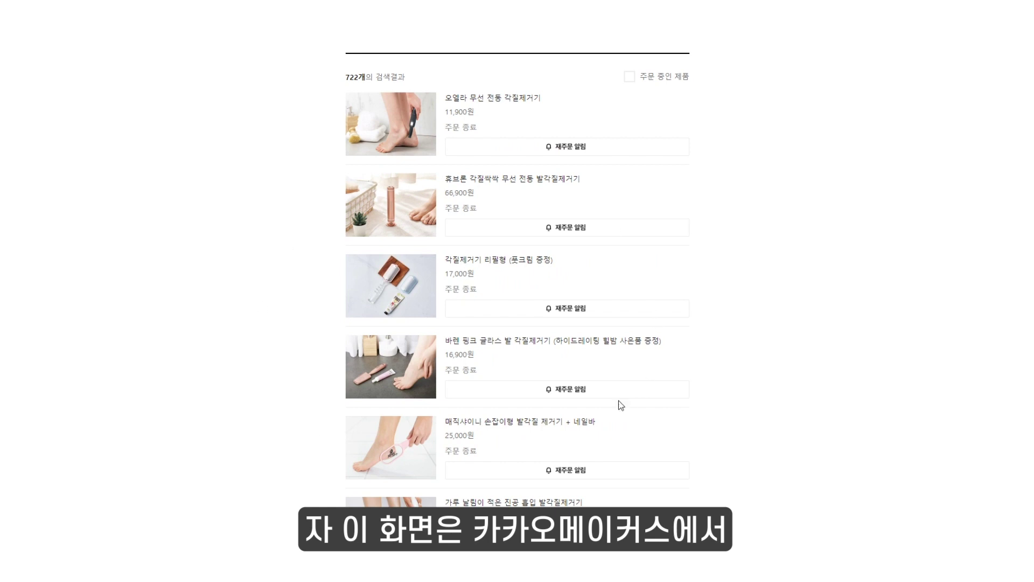
# Open the 바렌 핑크 글라스 발 각질제거기 product on Kakao Makers and examine the headline copy under its main detail image
pyautogui.click(505, 348)
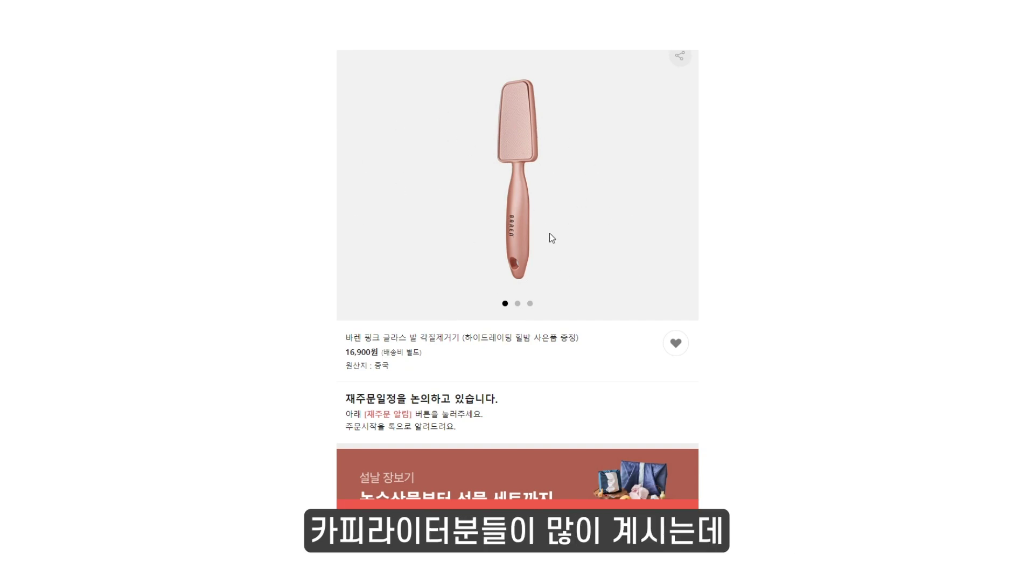
pyautogui.scroll(-10, 541, 208)
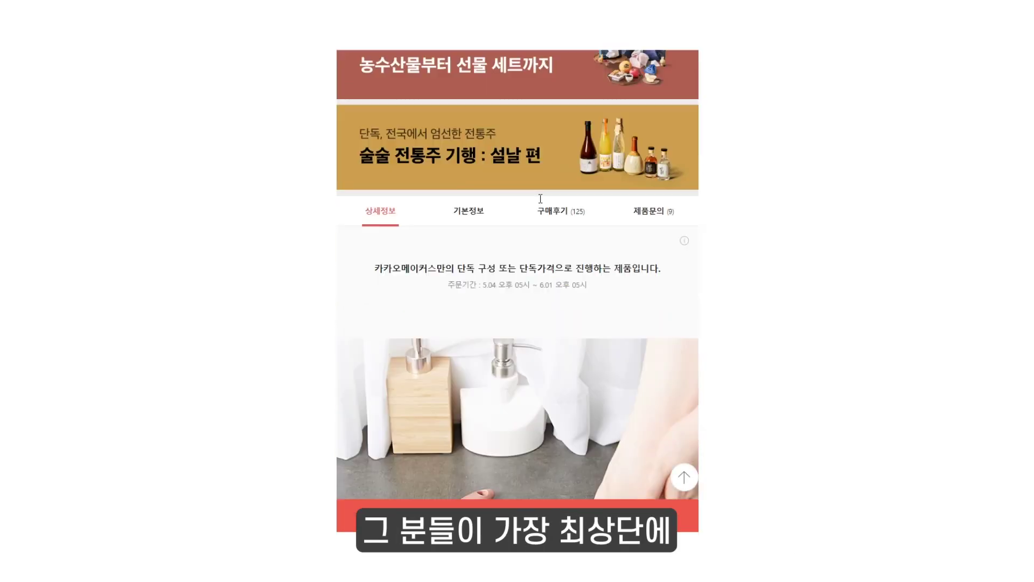
pyautogui.moveTo(357, 325); pyautogui.dragTo(611, 328)
pyautogui.click(364, 352)
pyautogui.moveTo(344, 328); pyautogui.dragTo(545, 329)
pyautogui.click(581, 328)
pyautogui.moveTo(346, 329); pyautogui.dragTo(593, 328)
pyautogui.click(592, 328)
pyautogui.tripleClick(593, 328)
pyautogui.click(592, 327)
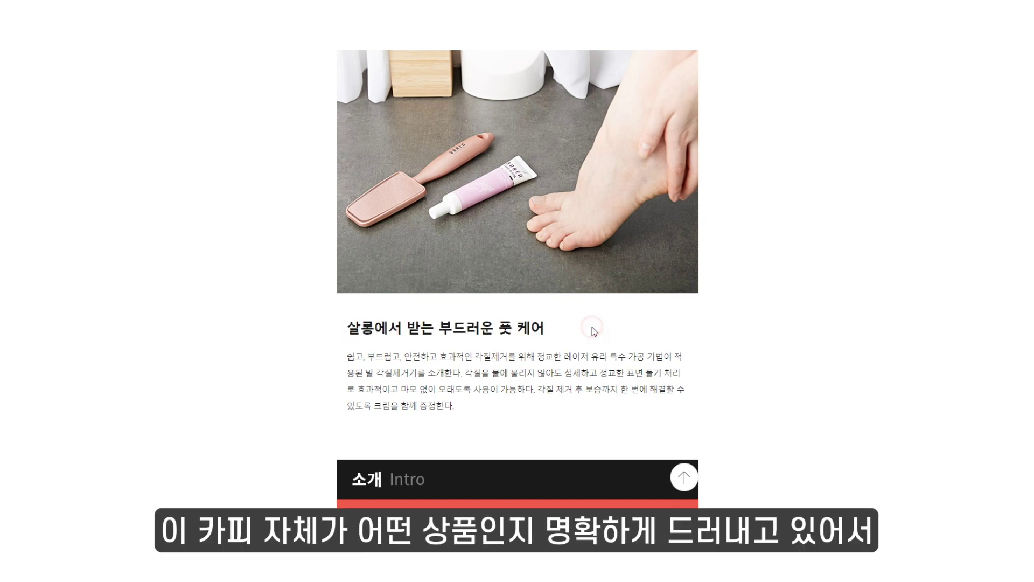
pyautogui.moveTo(342, 327); pyautogui.dragTo(572, 325)
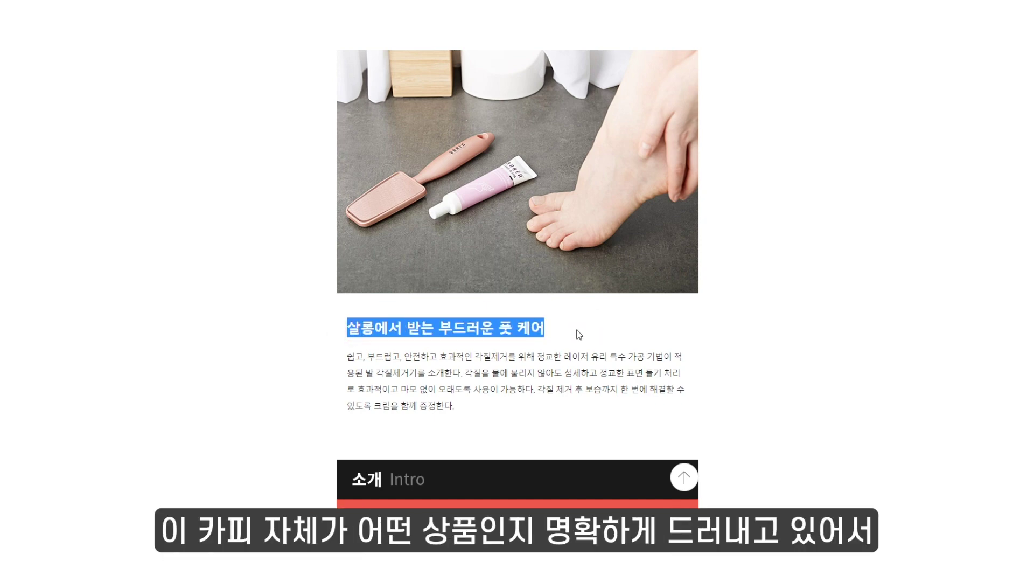
pyautogui.click(577, 329)
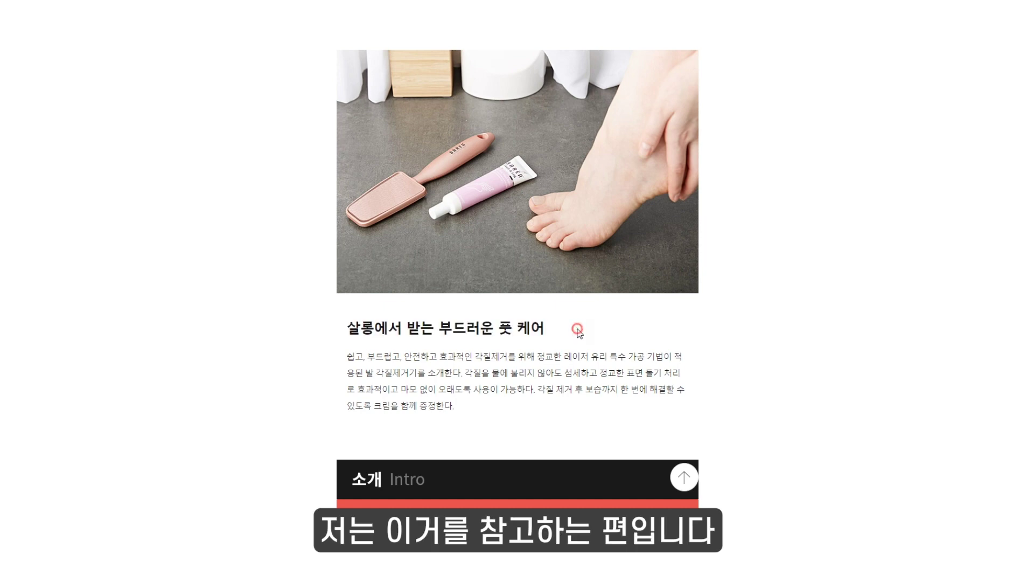
# Copy the headline 살롱에서 받는 부드러운 풋 케어 into the SmartEditor detail description, below the product name at its beginning
pyautogui.moveTo(345, 329); pyautogui.dragTo(546, 328)
pyautogui.hotkey('ctrl', 'c')
pyautogui.click(527, 327)
pyautogui.tripleClick(360, 332)
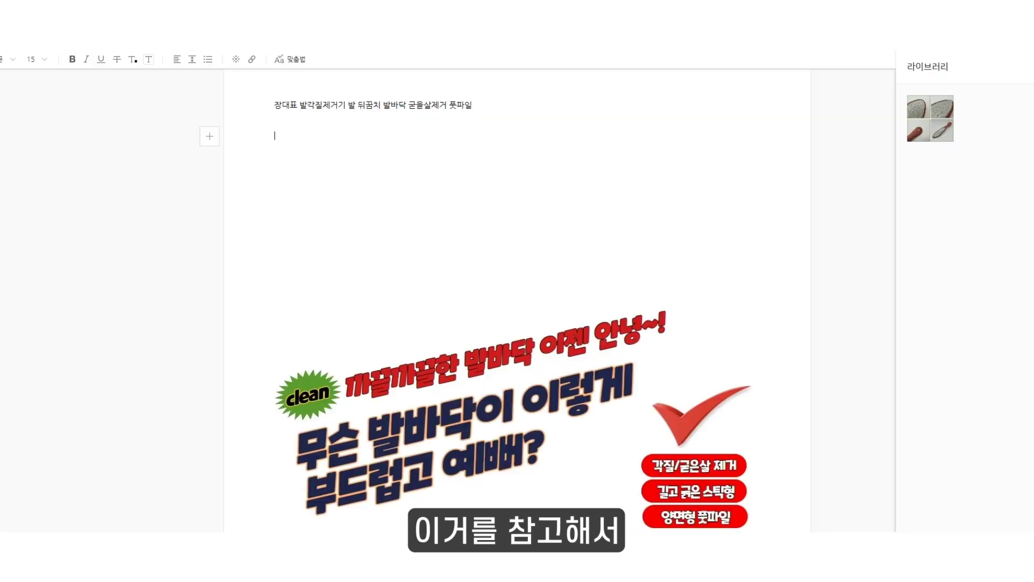
pyautogui.hotkey('ctrl', 'v')
# Reword the pasted headline as 살롱에서 받는것같은 부드러운 풋 케어를 and start a new line after it
pyautogui.click(360, 137)
pyautogui.write('것ㄱㅏㅌㅡ')
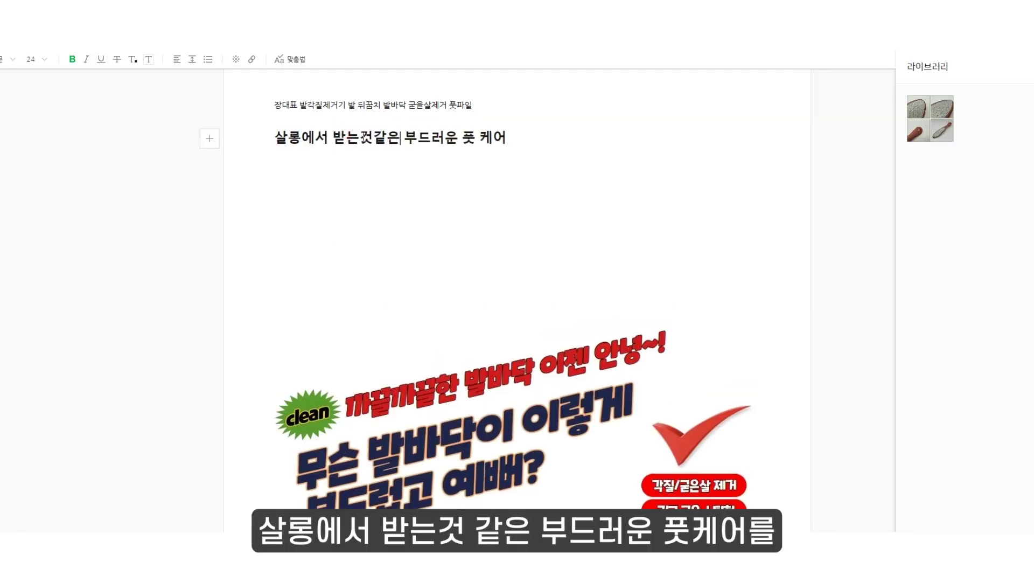
pyautogui.write('ㄴ')
pyautogui.click(509, 137)
pyautogui.write('를')
pyautogui.press('Return')
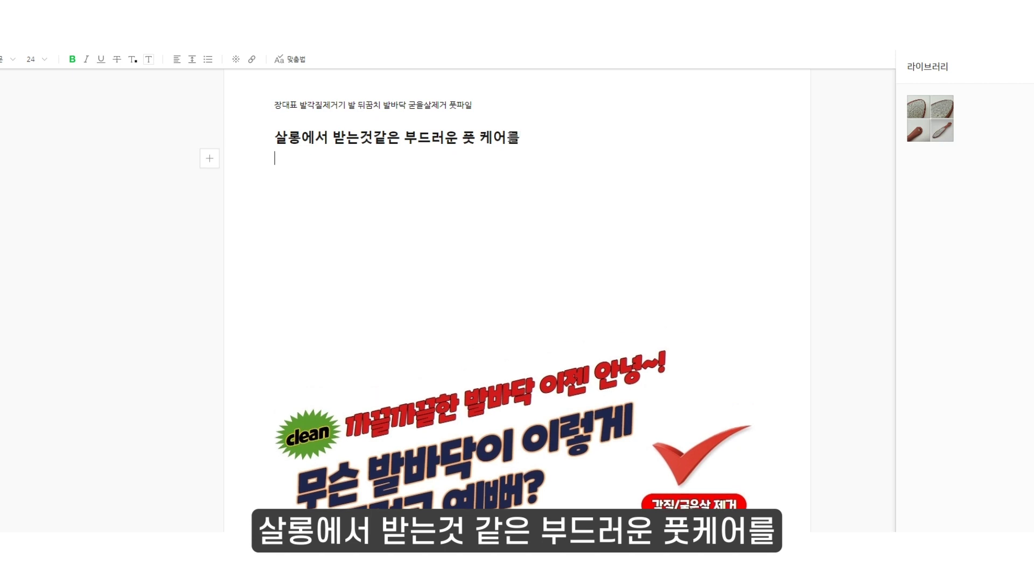
# Add 이제 집에서도 셀프로 하자 as the headline's second line and insert a line break before the headline
pyautogui.write('이제 집에서도 하자')
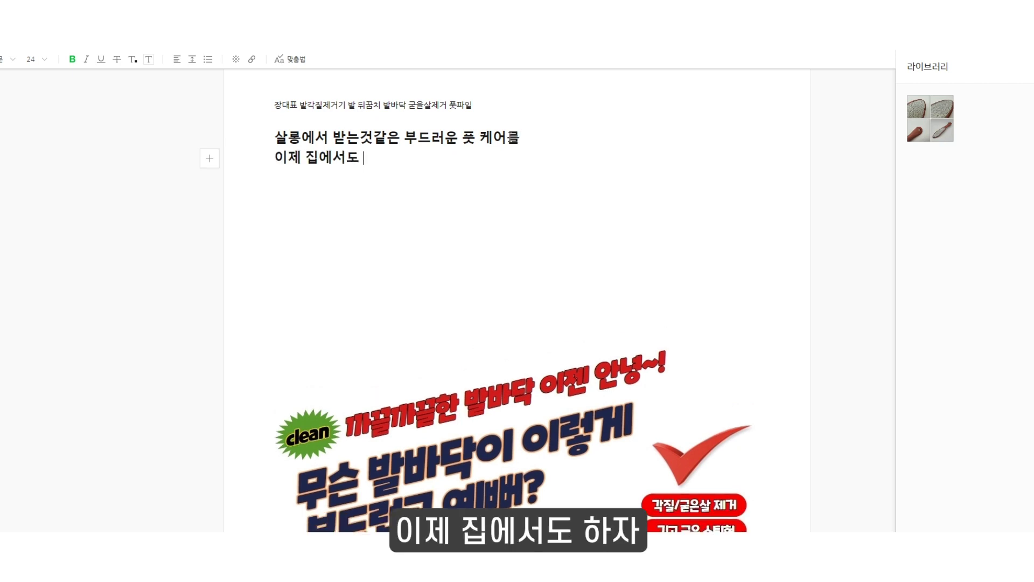
pyautogui.press('BackSpace')
pyautogui.press('BackSpace')
pyautogui.press('BackSpace')
pyautogui.write('셀프로 하자')
pyautogui.click(282, 149)
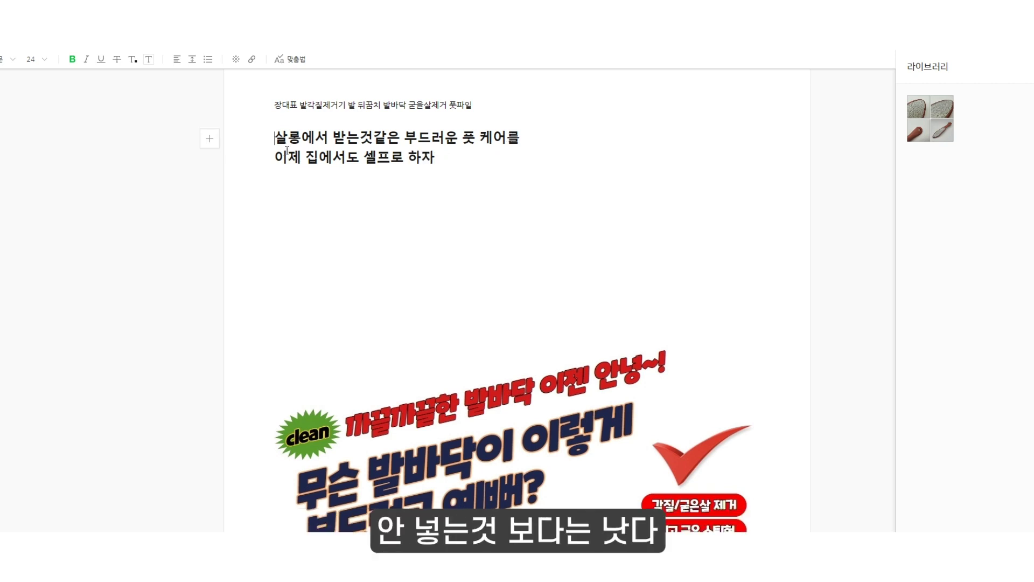
pyautogui.press('Return')
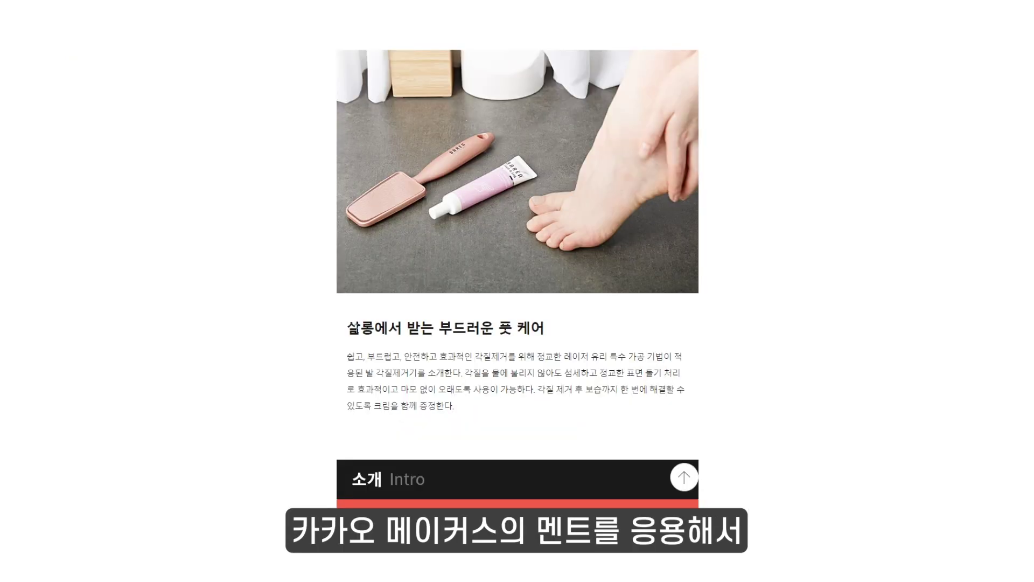
pyautogui.moveTo(347, 327); pyautogui.dragTo(589, 330)
pyautogui.click(589, 330)
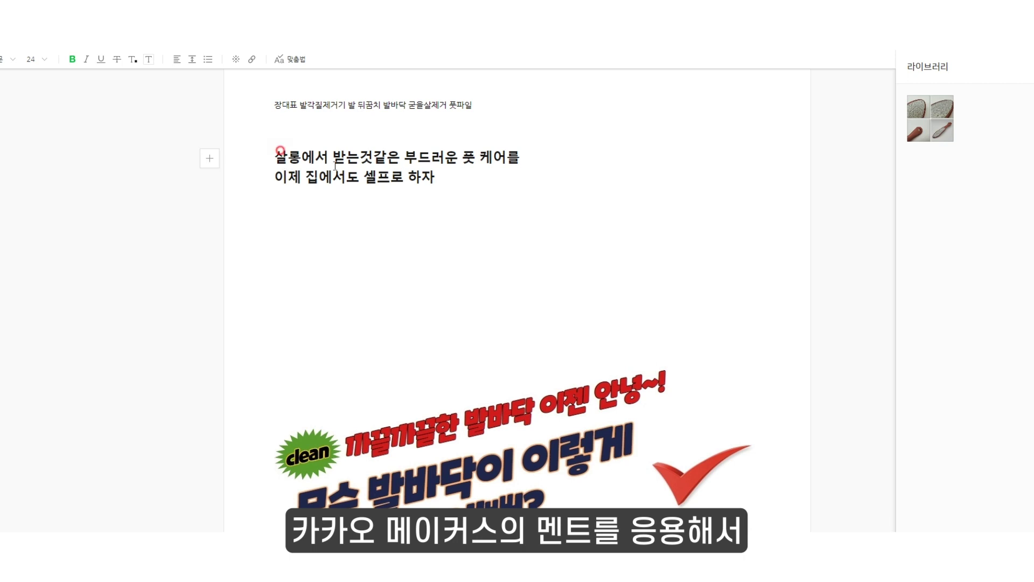
pyautogui.moveTo(281, 150); pyautogui.dragTo(472, 180)
pyautogui.click(454, 186)
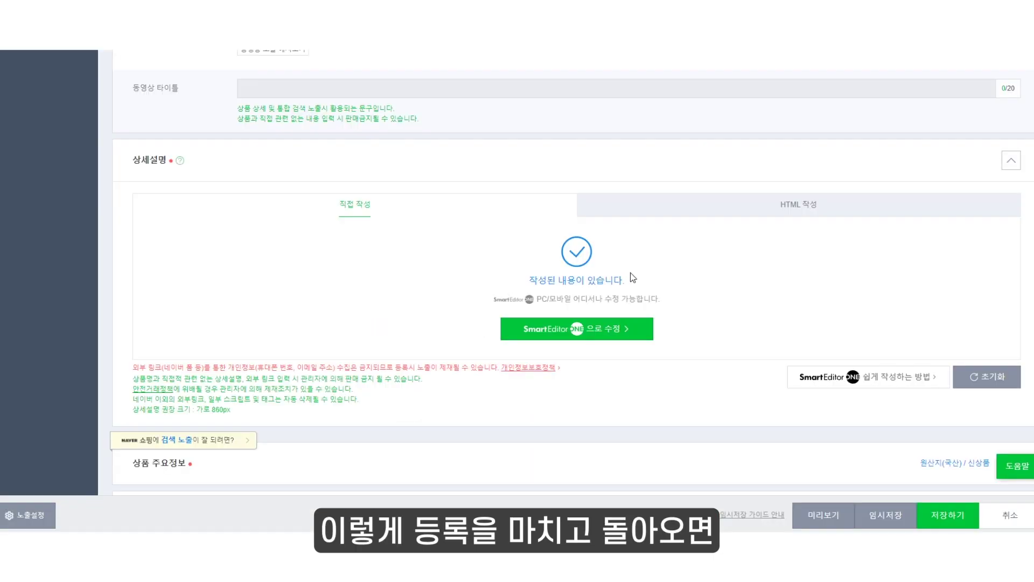
# Expand the main product information section and set the model name to 장대표 프리미엄 발각질제거기
pyautogui.scroll(-4, 392, 231)
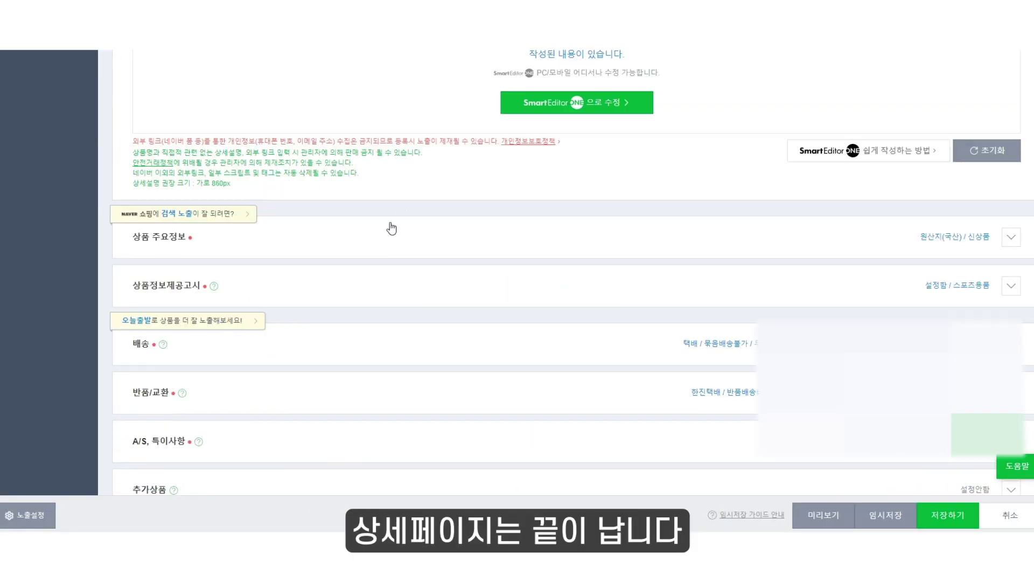
pyautogui.click(312, 235)
pyautogui.scroll(-1, 358, 240)
pyautogui.click(338, 222)
pyautogui.write('장디')
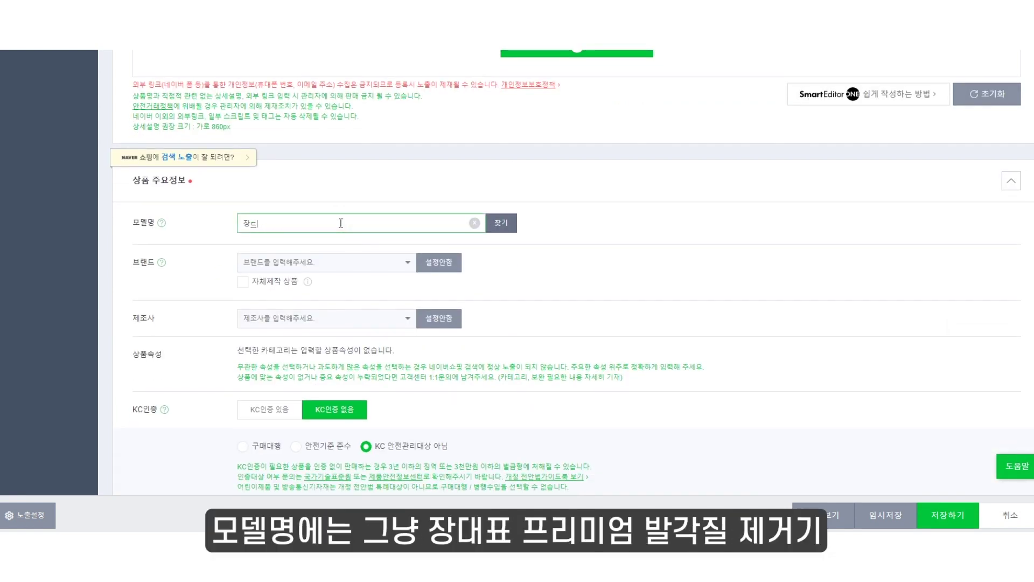
pyautogui.write('표 프리미엄 발각질제거기')
pyautogui.moveTo(341, 222); pyautogui.dragTo(168, 231)
# Set both the brand and the manufacturer to 장대표
pyautogui.click(298, 266)
pyautogui.scroll(-2, 561, 219)
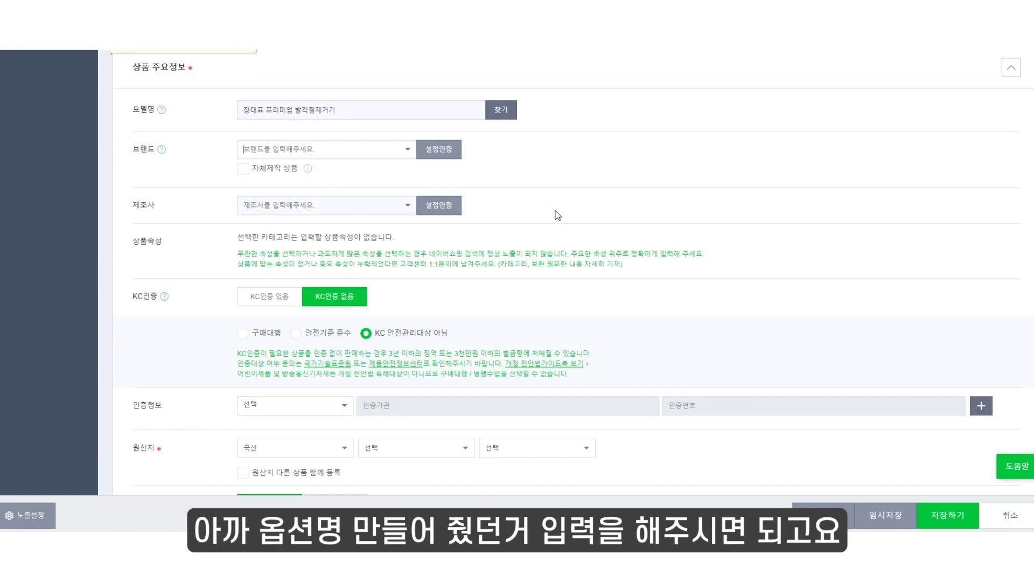
pyautogui.write('지')
pyautogui.write('장대표')
pyautogui.press('Return')
pyautogui.click(284, 220)
pyautogui.write('장대표')
pyautogui.press('Return')
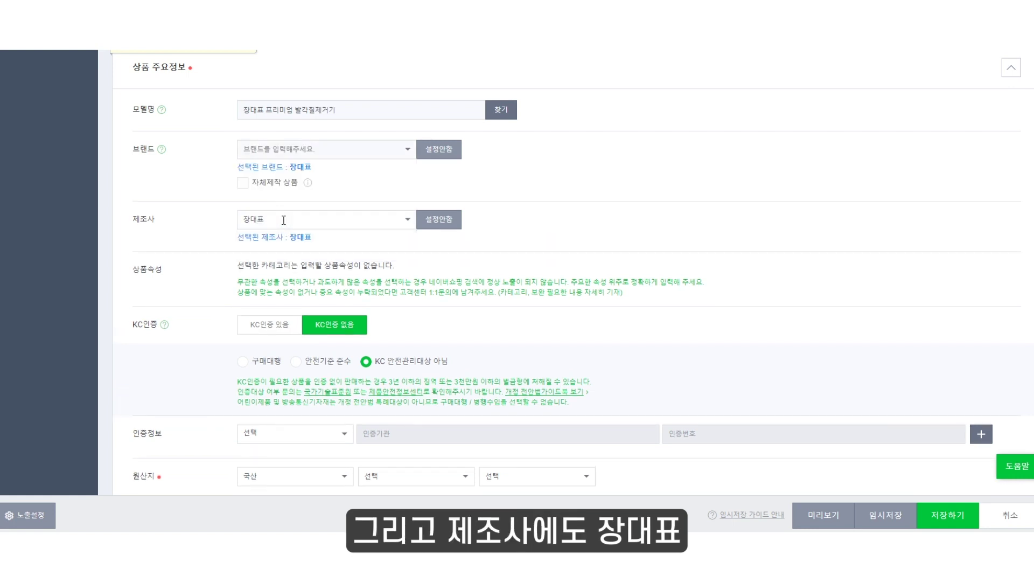
pyautogui.write('희')
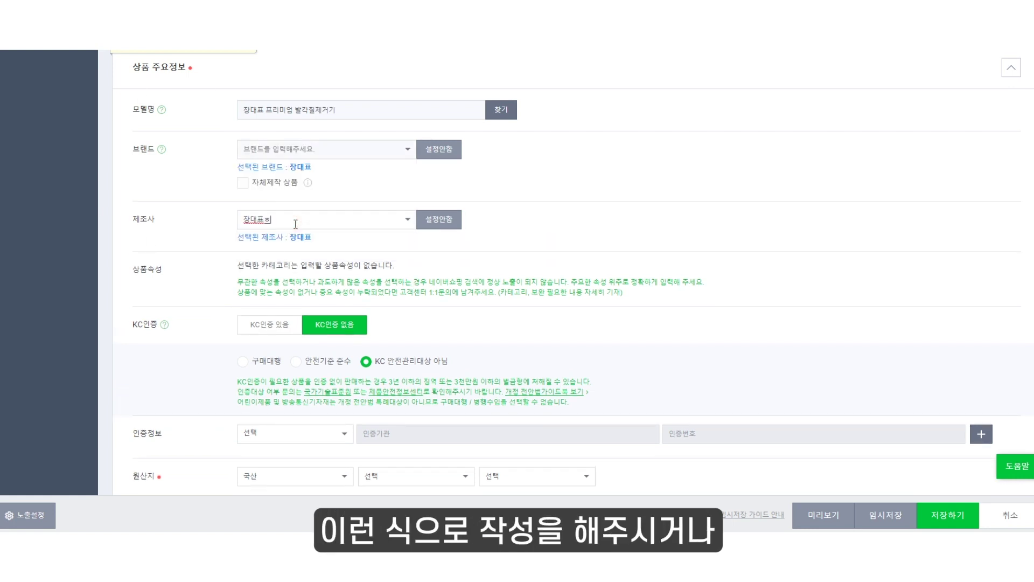
pyautogui.write('력사')
pyautogui.click(245, 235)
pyautogui.write('장대표')
pyautogui.press('Return')
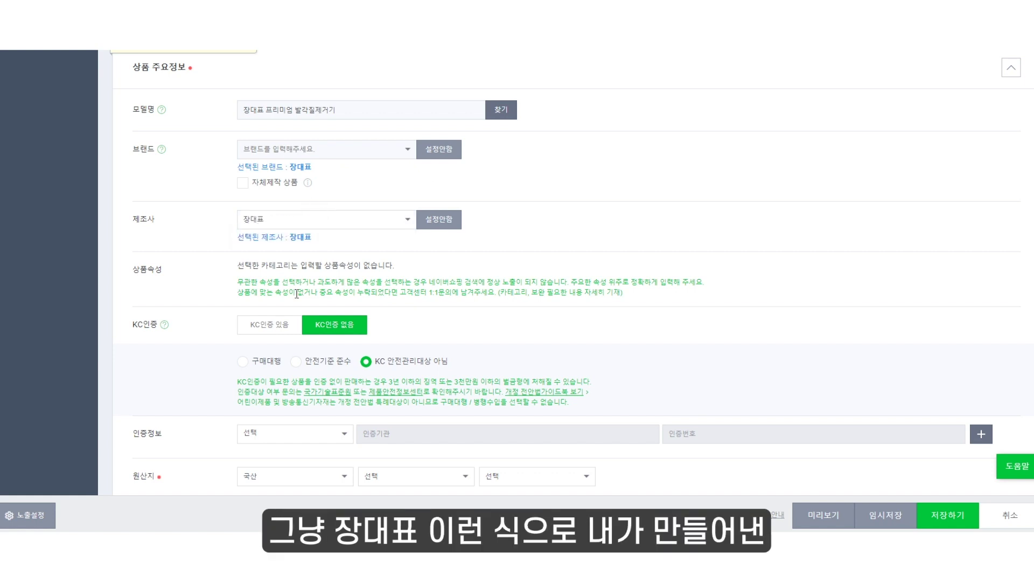
pyautogui.click(110, 155)
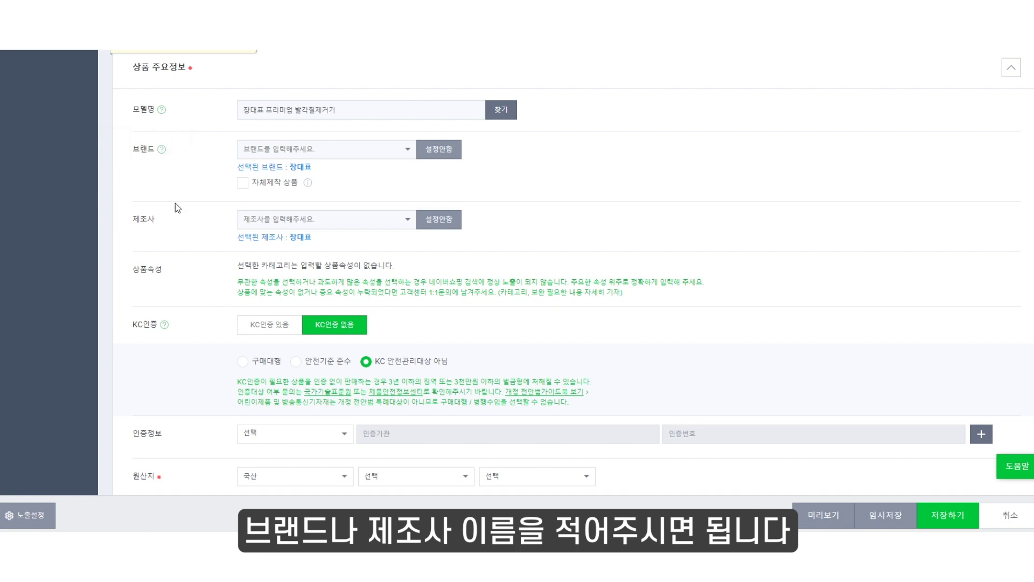
# Set the product's origin to 수입산, with 아시아 as the region and 중국 as the country
pyautogui.scroll(-2, 269, 231)
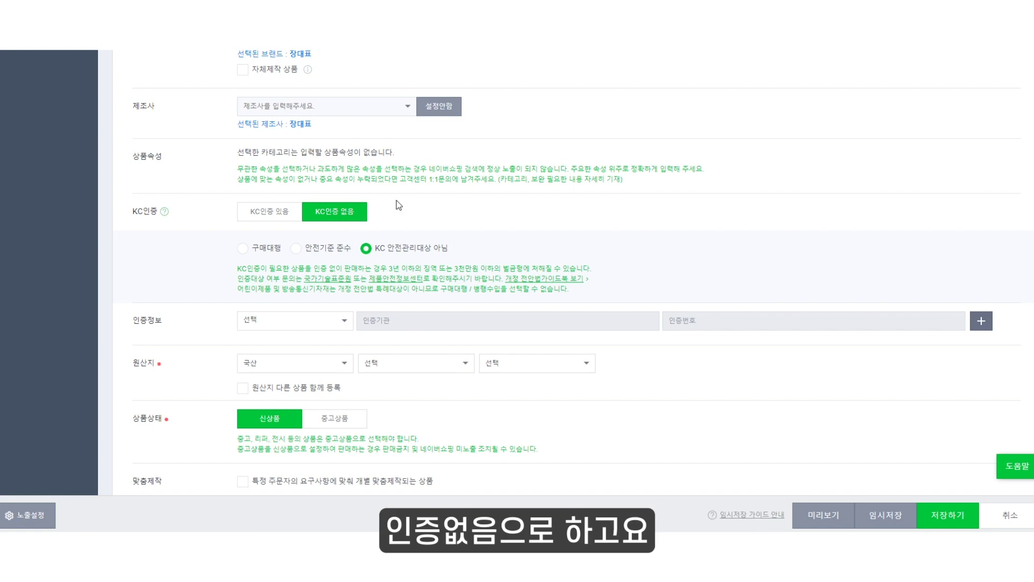
pyautogui.scroll(-1, 363, 215)
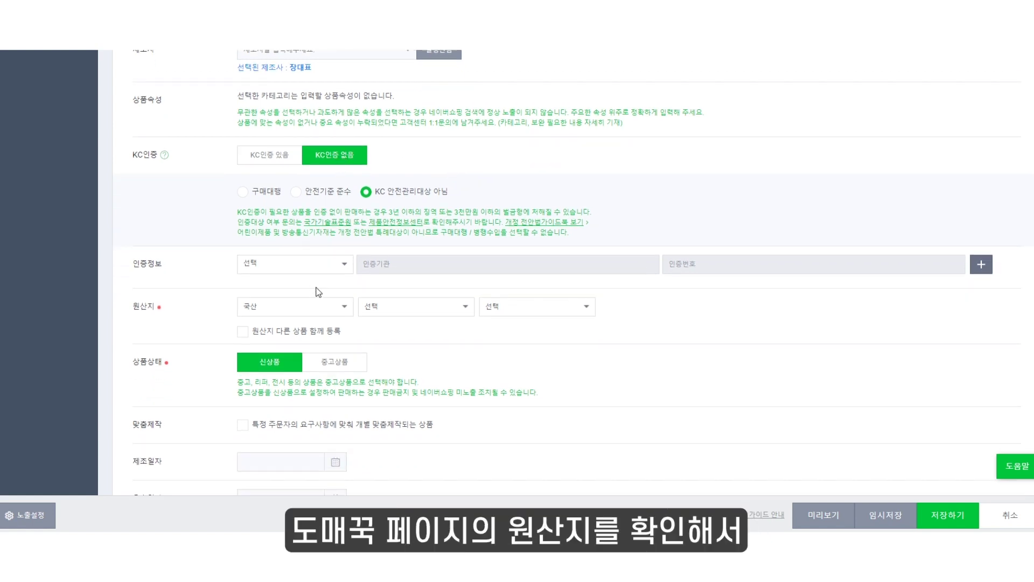
pyautogui.scroll(-1, 323, 257)
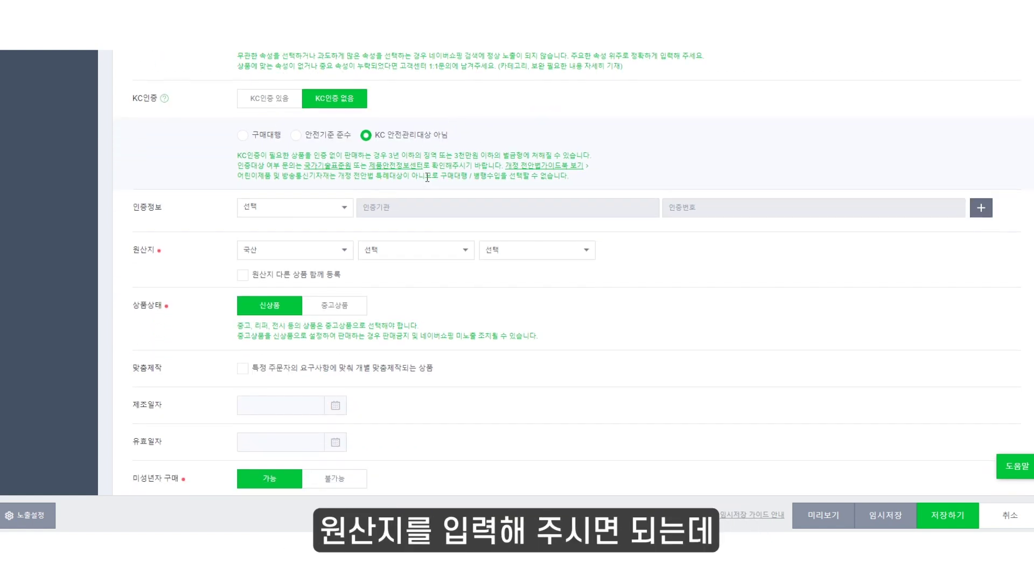
pyautogui.click(322, 256)
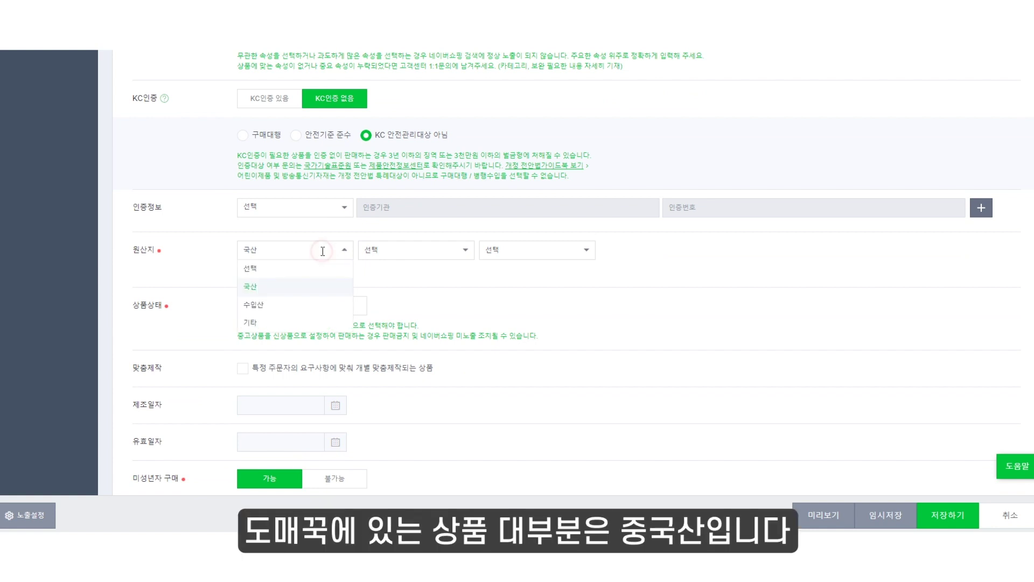
pyautogui.click(274, 308)
pyautogui.click(412, 248)
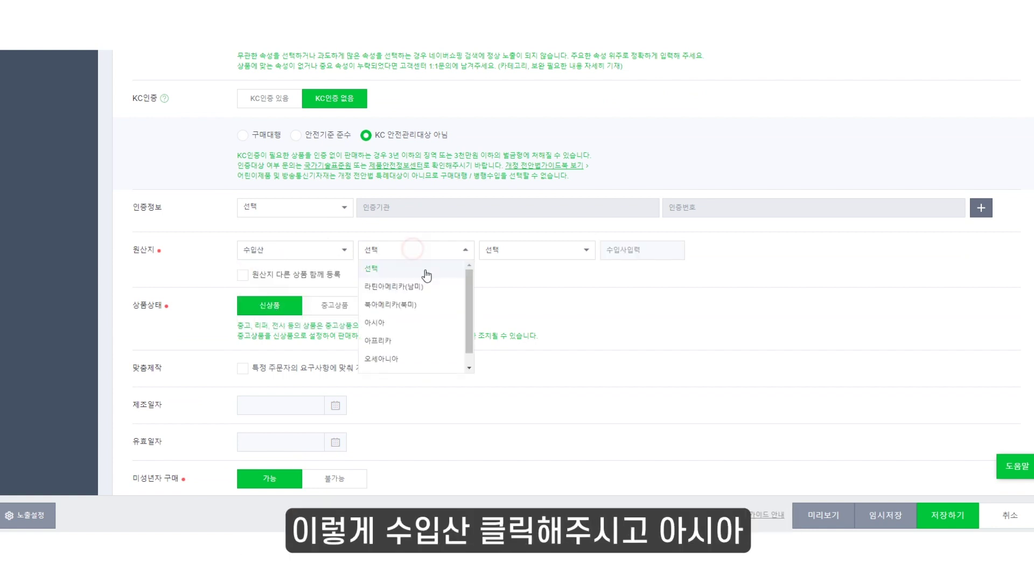
pyautogui.click(392, 323)
pyautogui.click(534, 251)
pyautogui.scroll(-5, 561, 318)
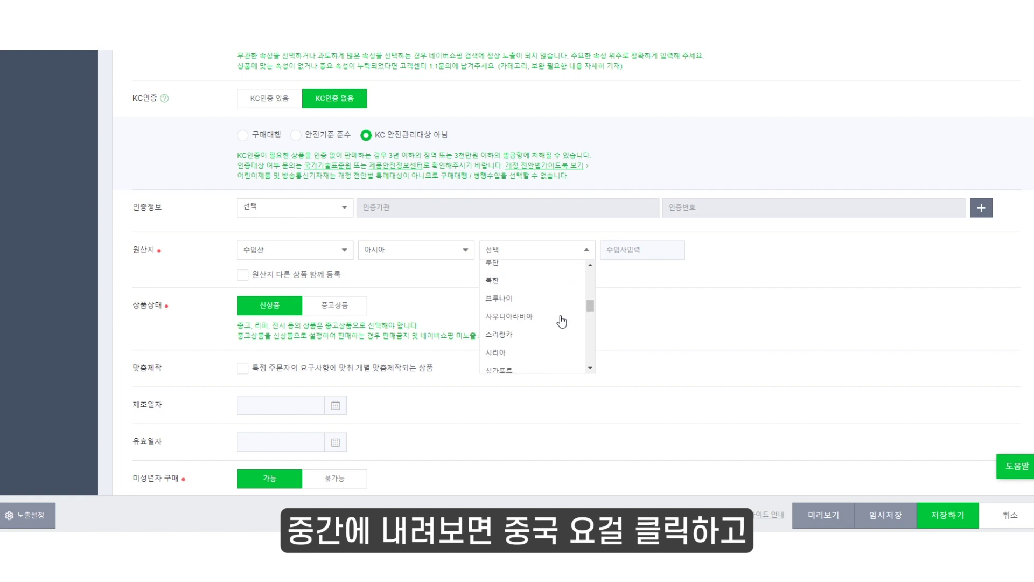
pyautogui.scroll(-2, 561, 321)
pyautogui.click(558, 322)
# Enter 장대표협력사 as the importer for the product's origin
pyautogui.click(649, 251)
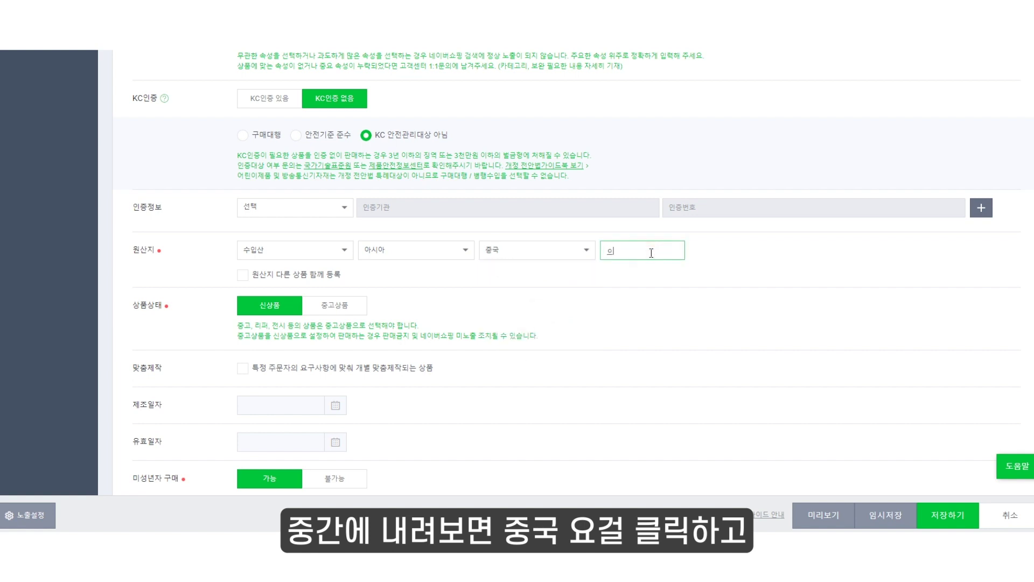
pyautogui.write('장대표협력사')
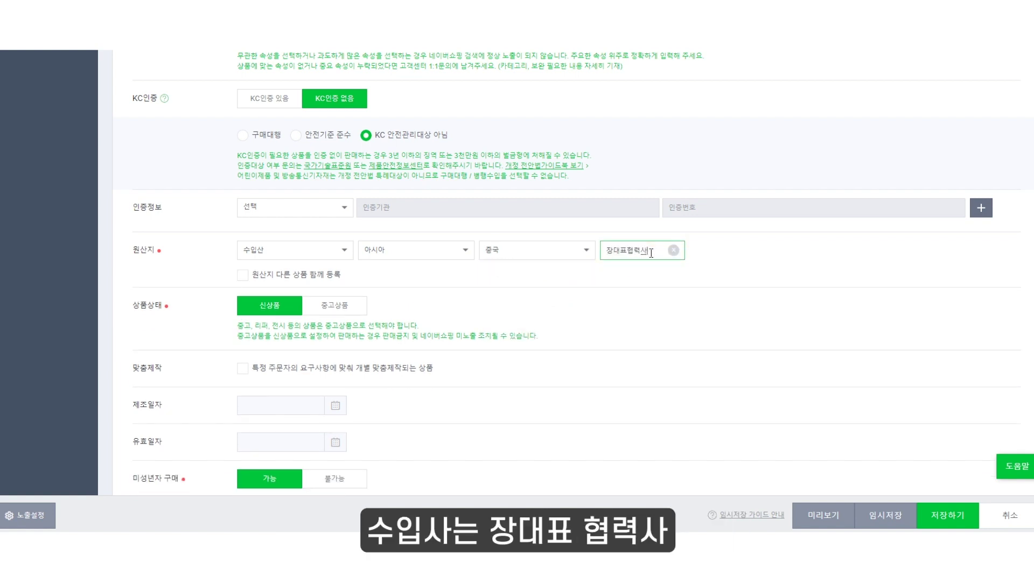
pyautogui.click(573, 287)
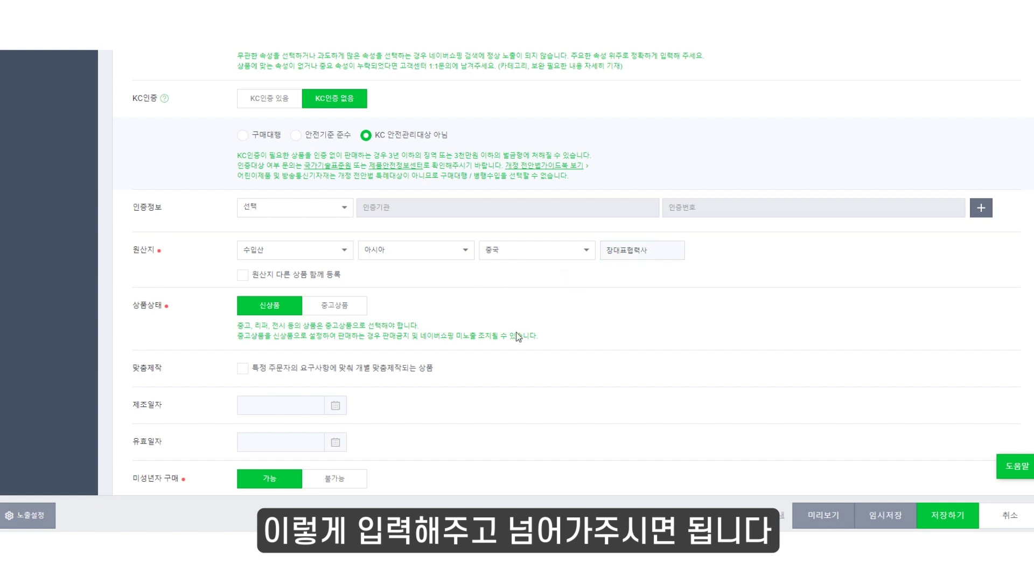
# Expand the 상품정보제공고시 section and set its product group to 기타 재화
pyautogui.scroll(-4, 518, 337)
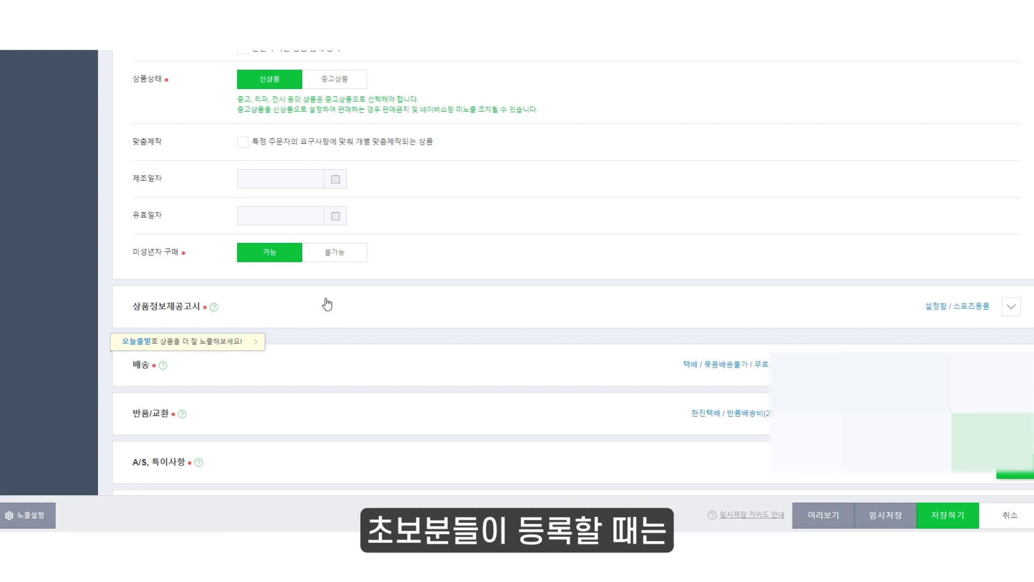
pyautogui.click(358, 307)
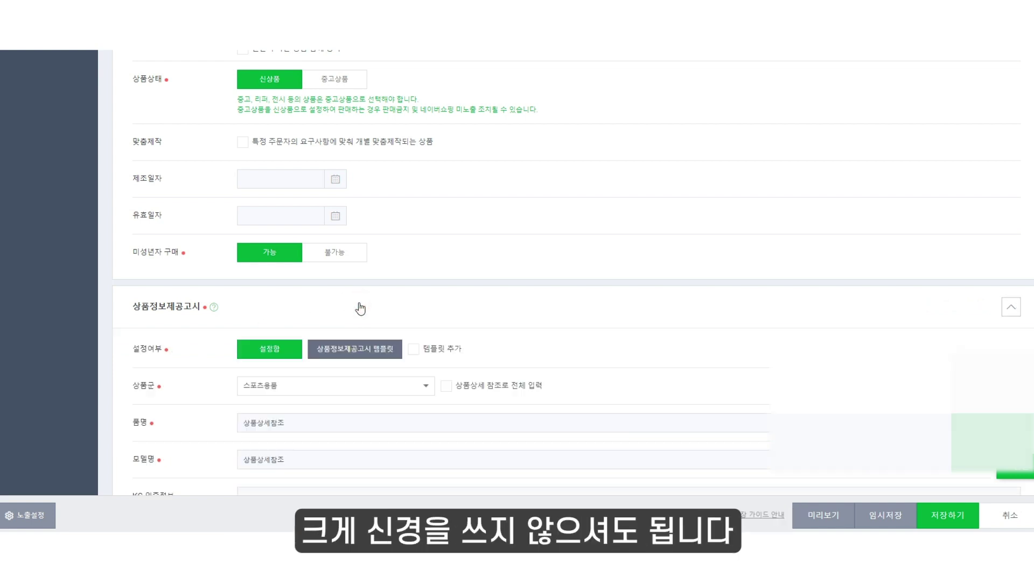
pyautogui.scroll(-1, 358, 307)
pyautogui.click(311, 330)
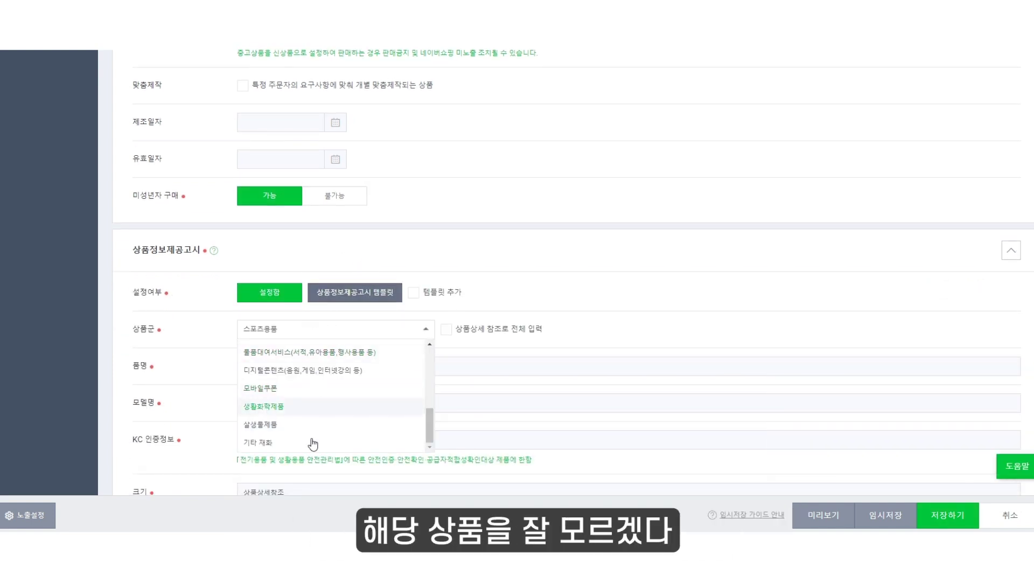
pyautogui.click(292, 442)
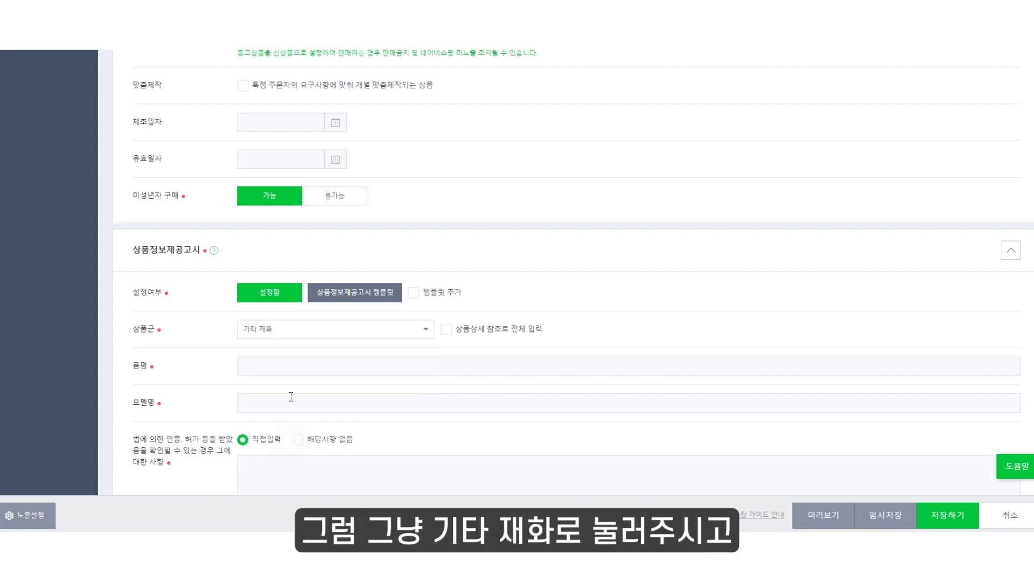
# Fill all the product notice fields at once with the 상품상세 참조로 전체 입력 option
pyautogui.scroll(-1, 324, 354)
pyautogui.moveTo(462, 275); pyautogui.dragTo(554, 273)
pyautogui.click(551, 273)
pyautogui.click(447, 273)
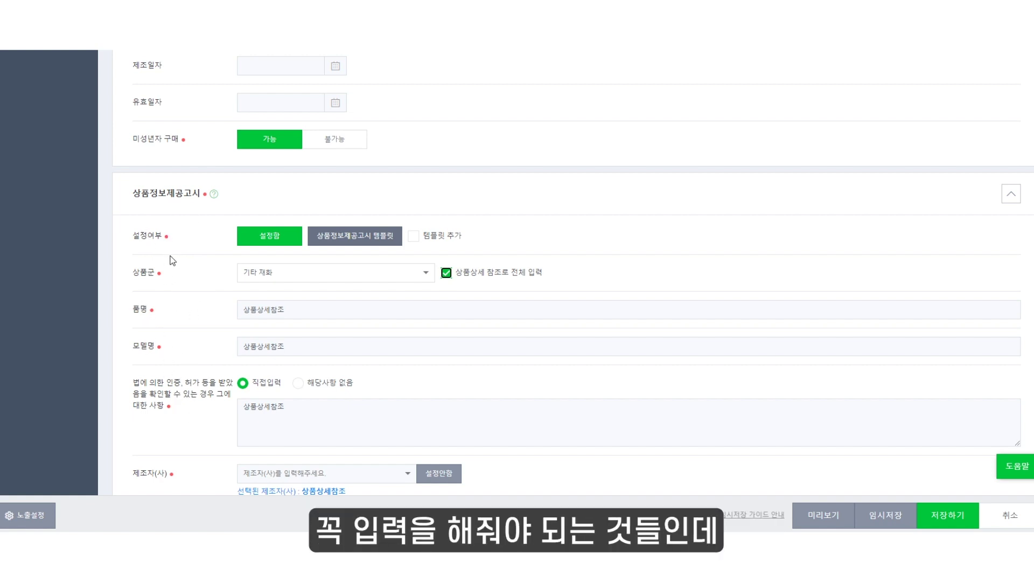
# Enter the customer service phone number for the A/S 책임자 in the product notice
pyautogui.scroll(-3, 160, 228)
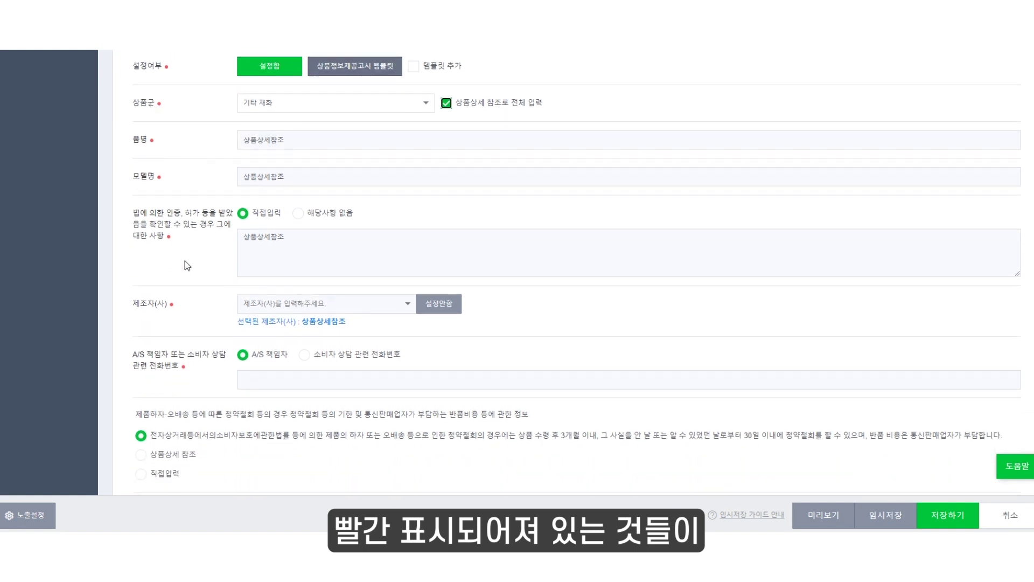
pyautogui.scroll(-1, 195, 294)
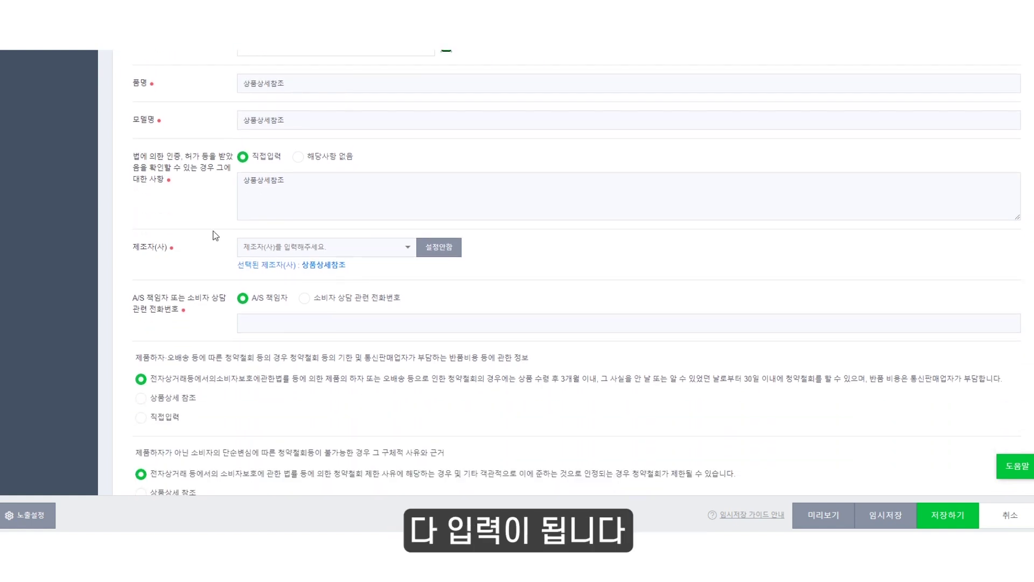
pyautogui.click(284, 325)
pyautogui.write('070-1234-6')
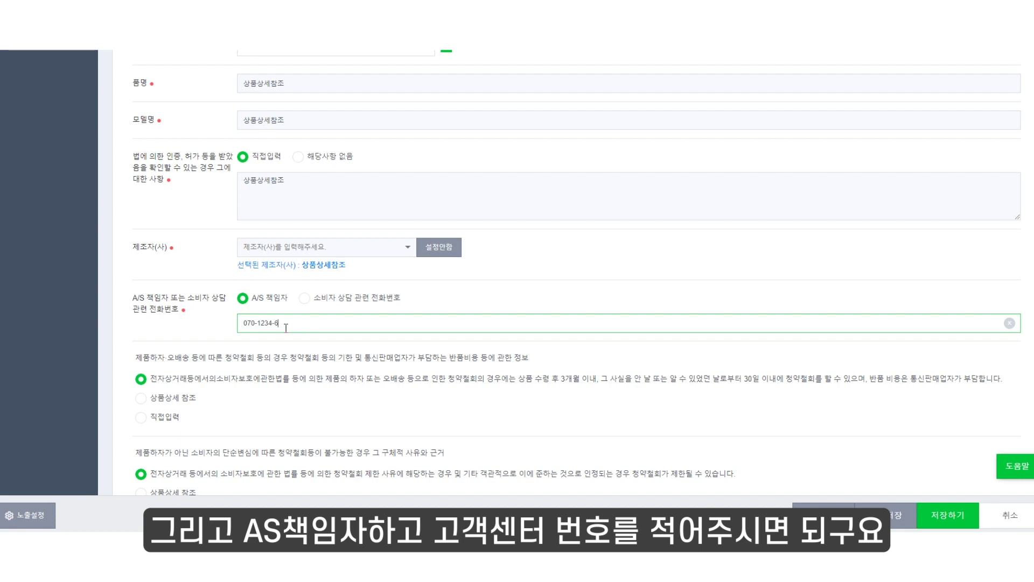
# Expand the 배송 section and set the courier to CJ대한통운
pyautogui.scroll(-10, 208, 183)
pyautogui.scroll(-2, 309, 203)
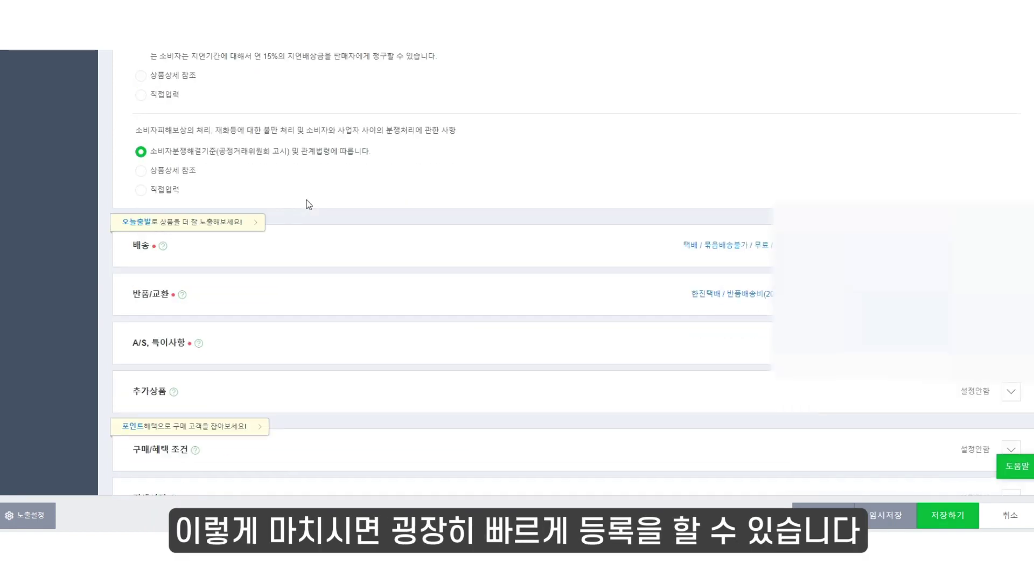
pyautogui.click(341, 186)
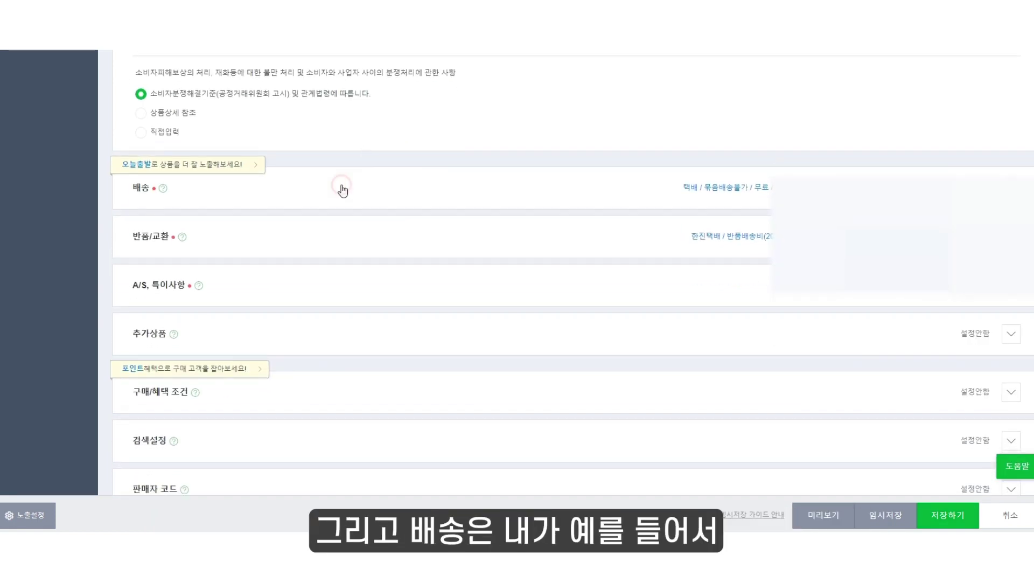
pyautogui.scroll(-2, 410, 199)
pyautogui.click(303, 236)
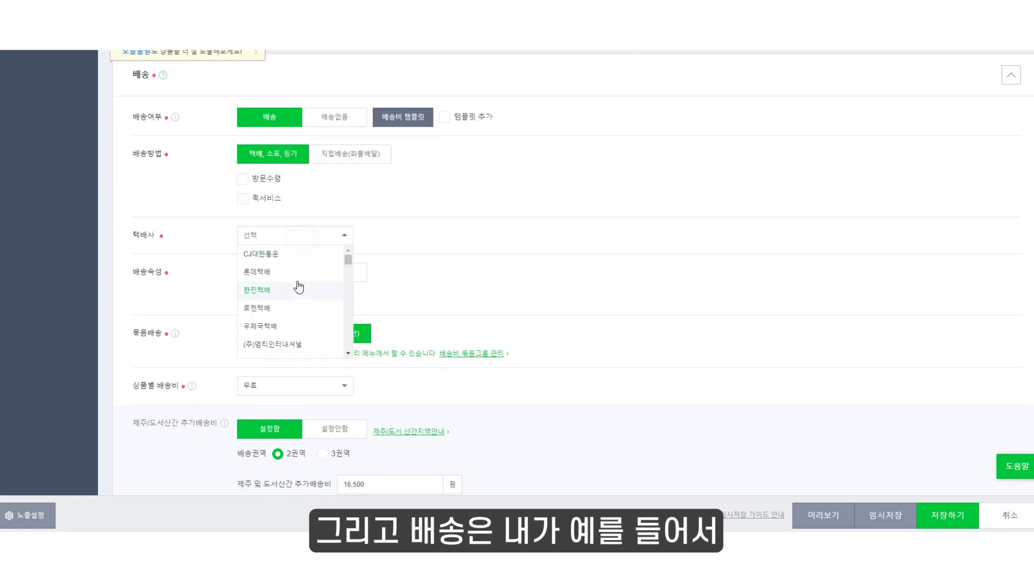
pyautogui.click(329, 254)
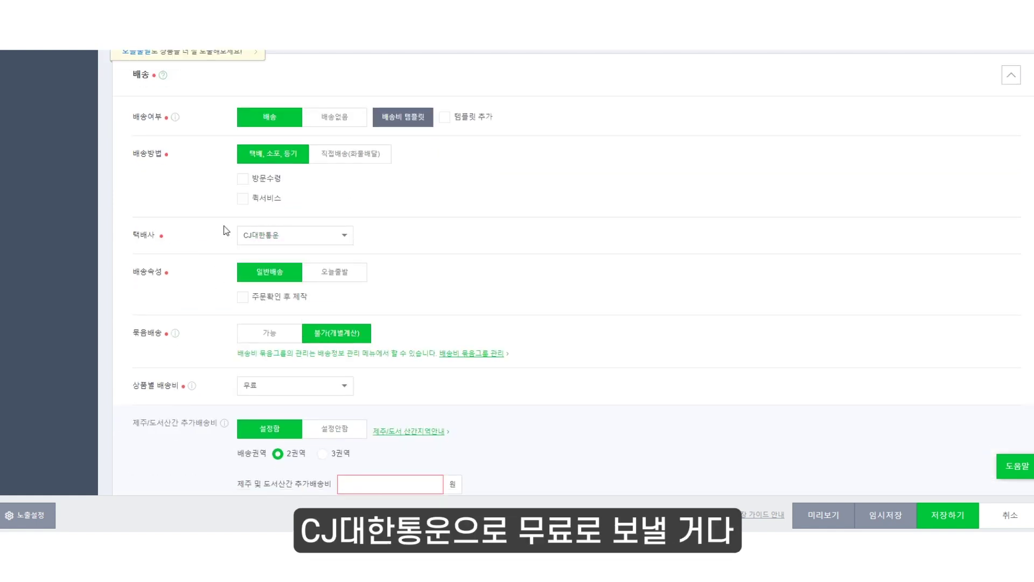
# Set the product's shipping charge to 유료 with a basic fee of 3,000 won
pyautogui.scroll(-1, 323, 242)
pyautogui.click(329, 325)
pyautogui.click(261, 384)
pyautogui.click(274, 366)
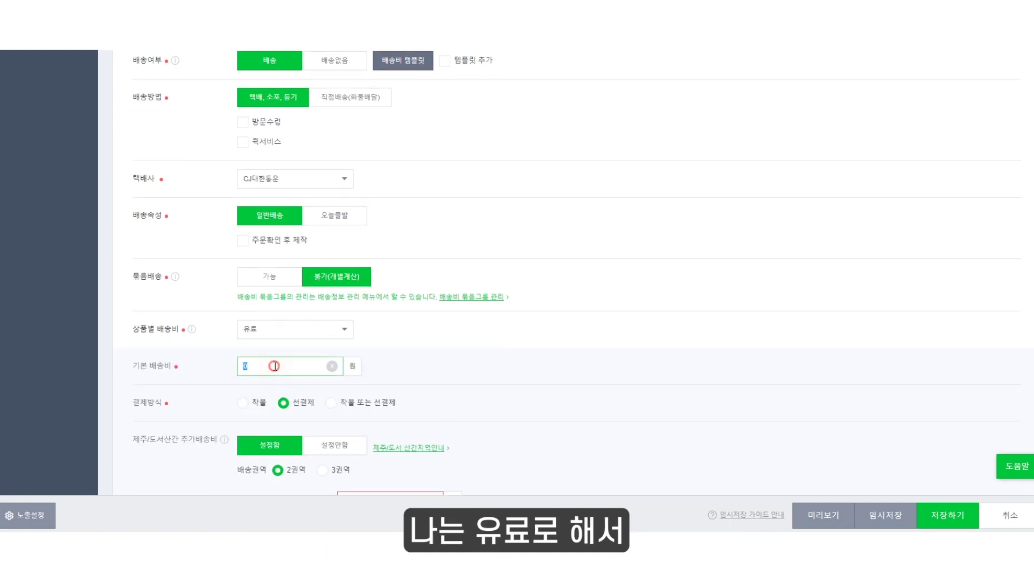
pyautogui.write('3000')
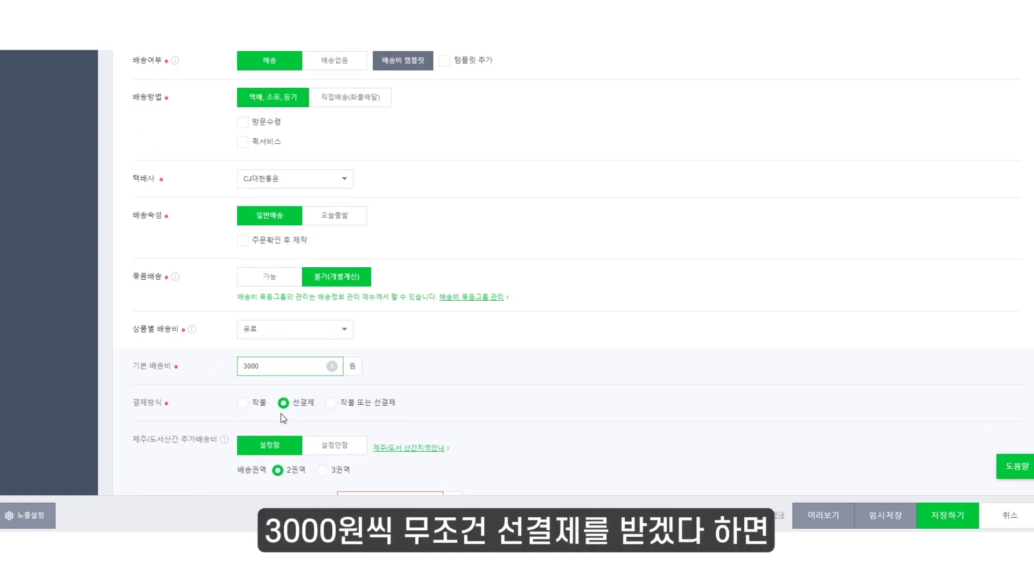
pyautogui.click(407, 351)
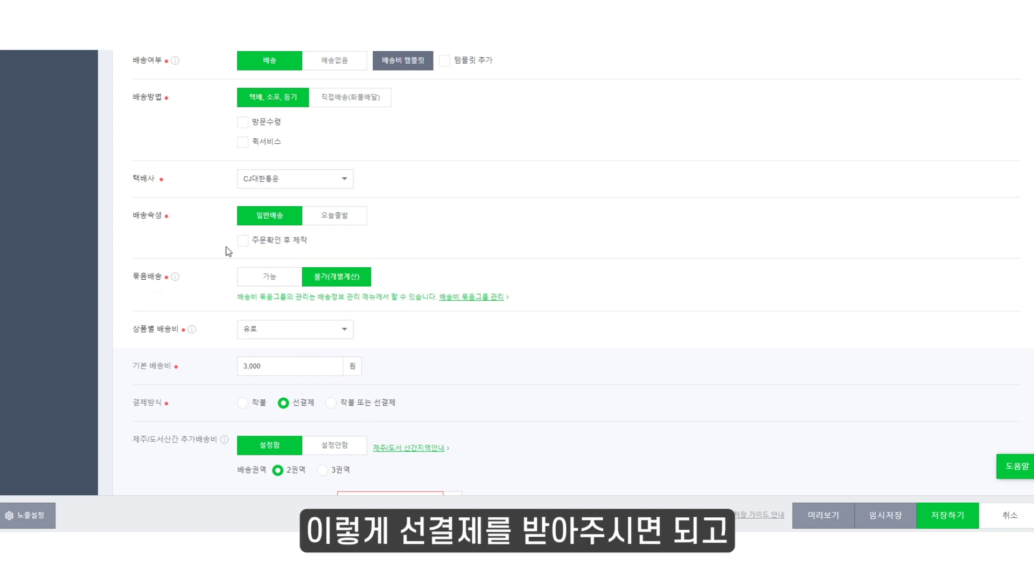
# Keep the Jeju and remote-island delivery zone at 2권역 and set its additional shipping fee to 3,000 won
pyautogui.scroll(-2, 299, 315)
pyautogui.click(322, 357)
pyautogui.click(278, 358)
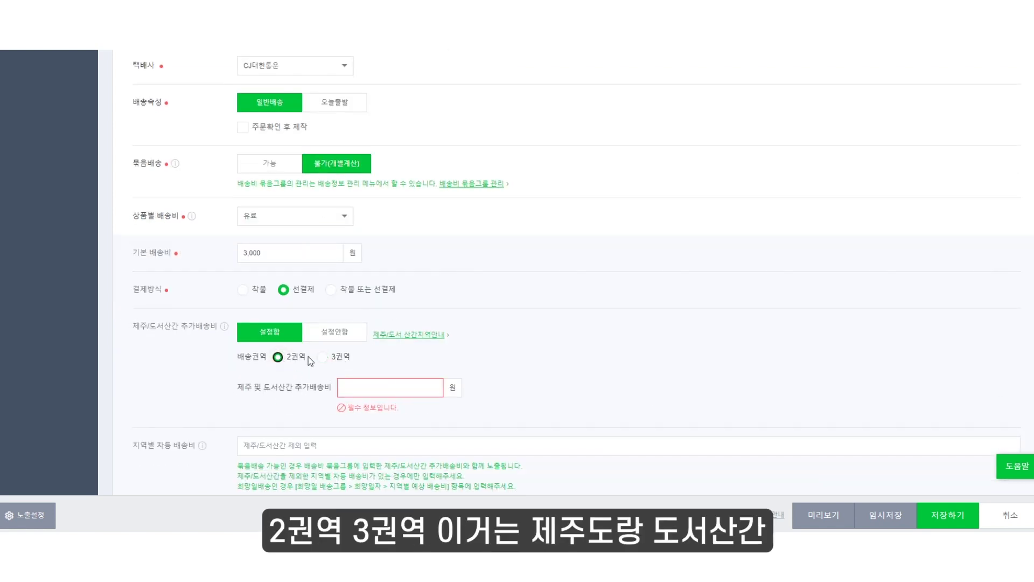
pyautogui.click(370, 390)
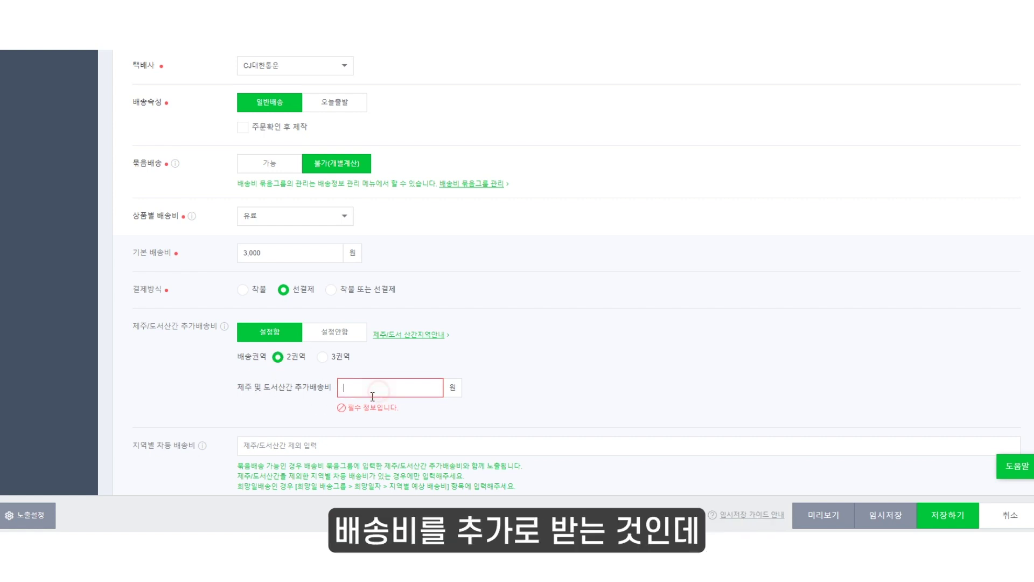
pyautogui.click(360, 390)
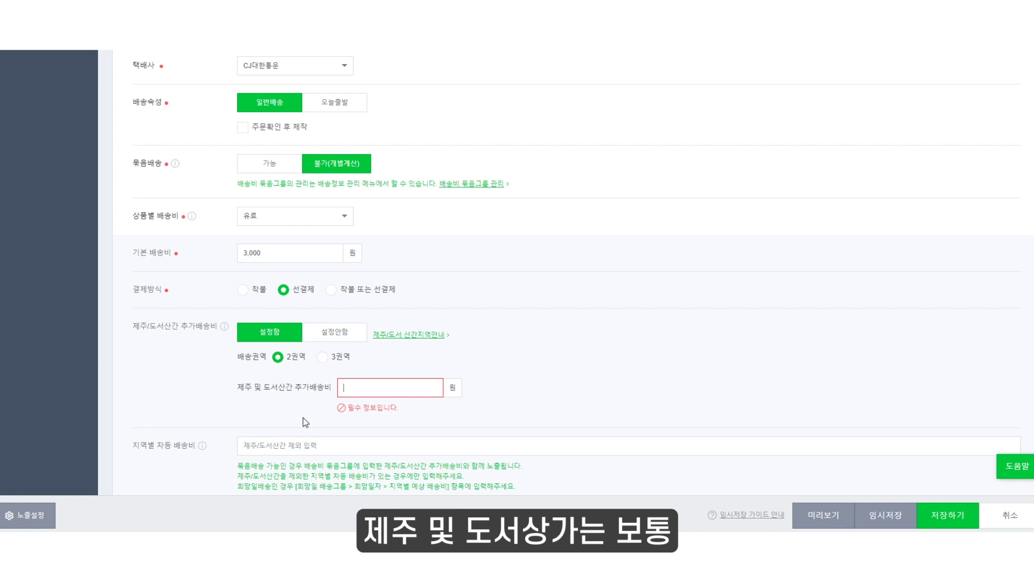
pyautogui.click(381, 388)
pyautogui.write('3000')
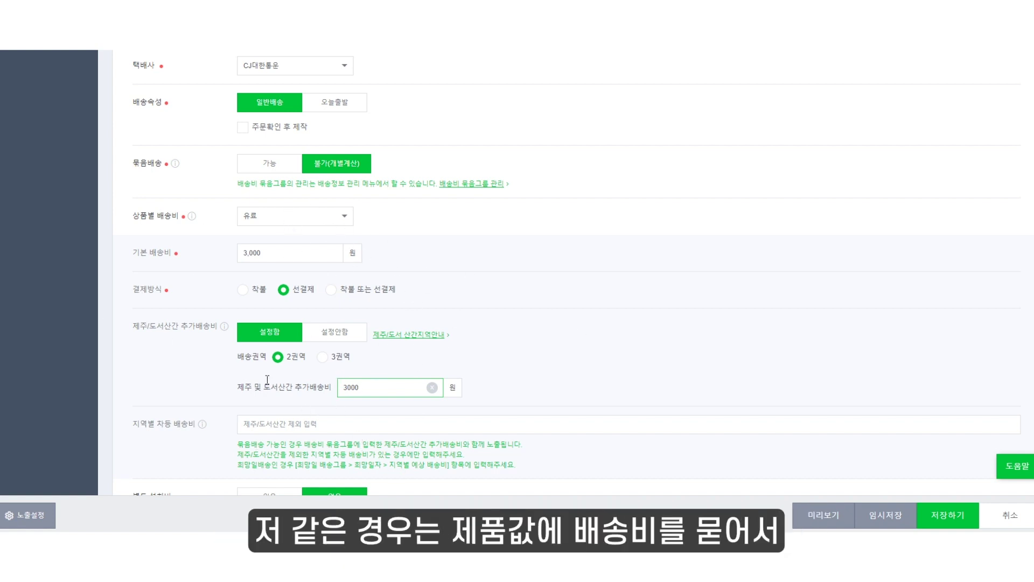
# Change the product's shipping charge (상품별 배송비) to 무료
pyautogui.click(331, 218)
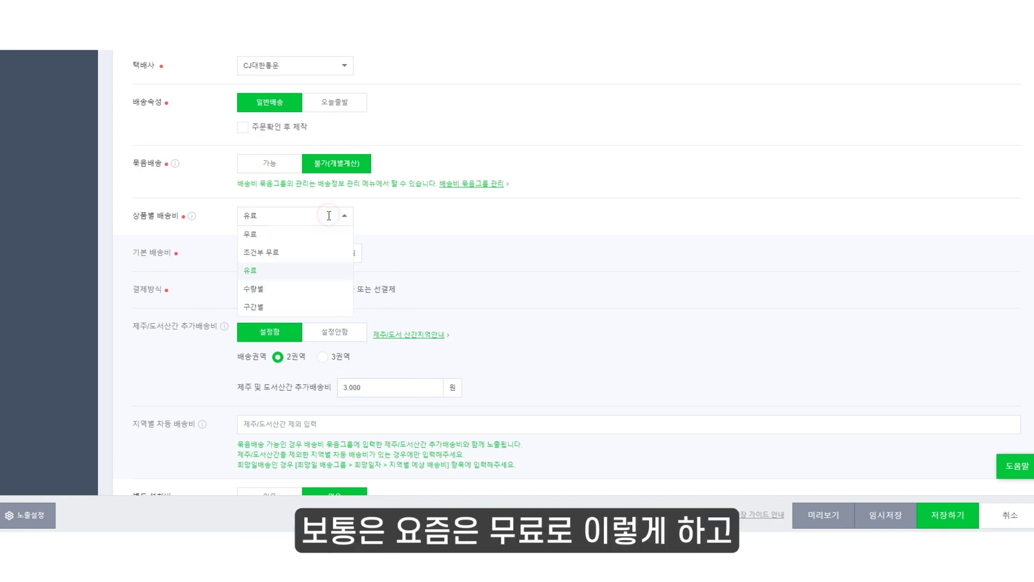
pyautogui.click(285, 235)
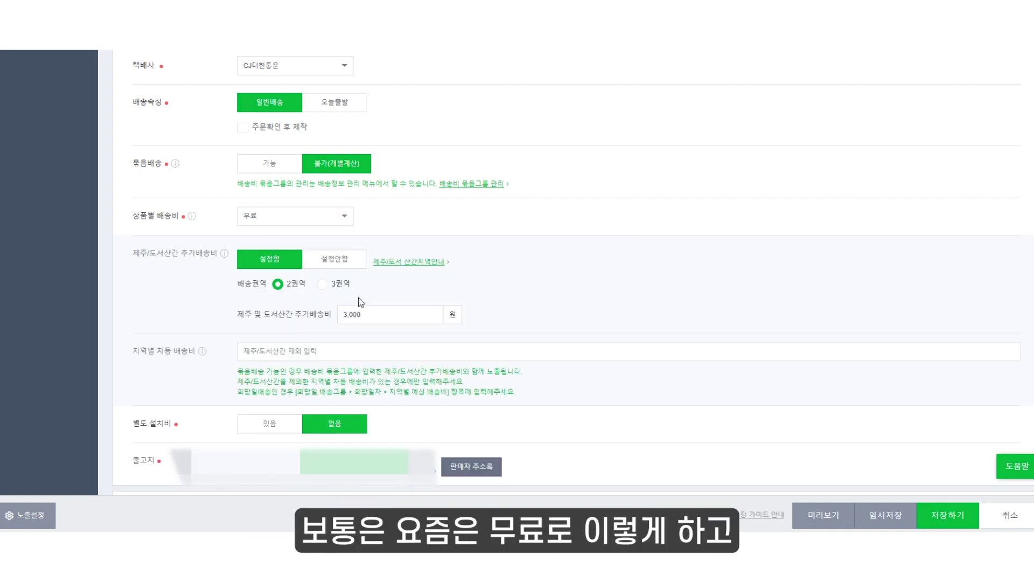
pyautogui.moveTo(237, 311); pyautogui.dragTo(330, 315)
pyautogui.moveTo(246, 315); pyautogui.dragTo(331, 315)
pyautogui.moveTo(237, 314); pyautogui.dragTo(335, 317)
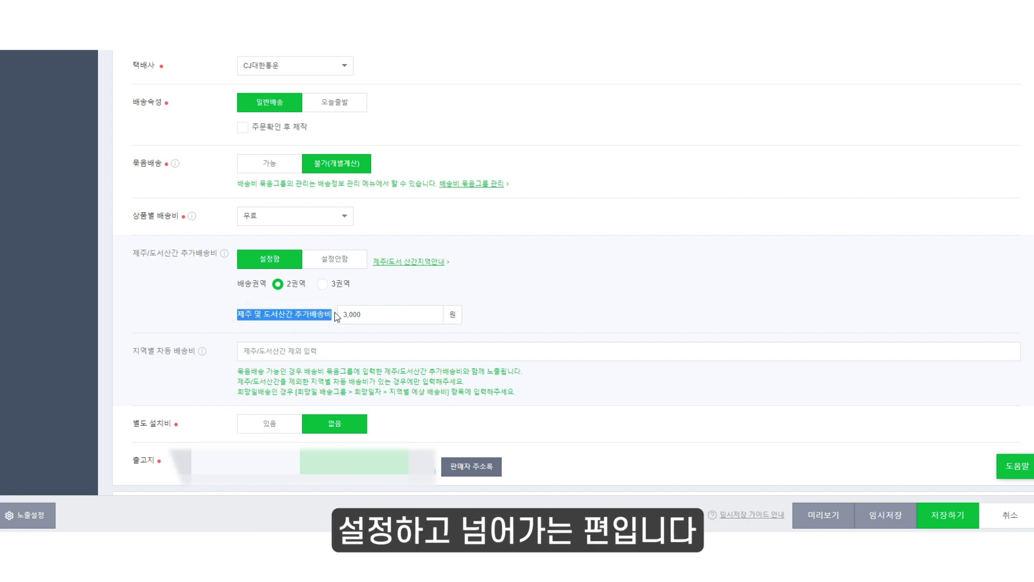
pyautogui.click(391, 246)
# Examine the 출고지 address at the end of the shipping settings
pyautogui.scroll(-3, 391, 247)
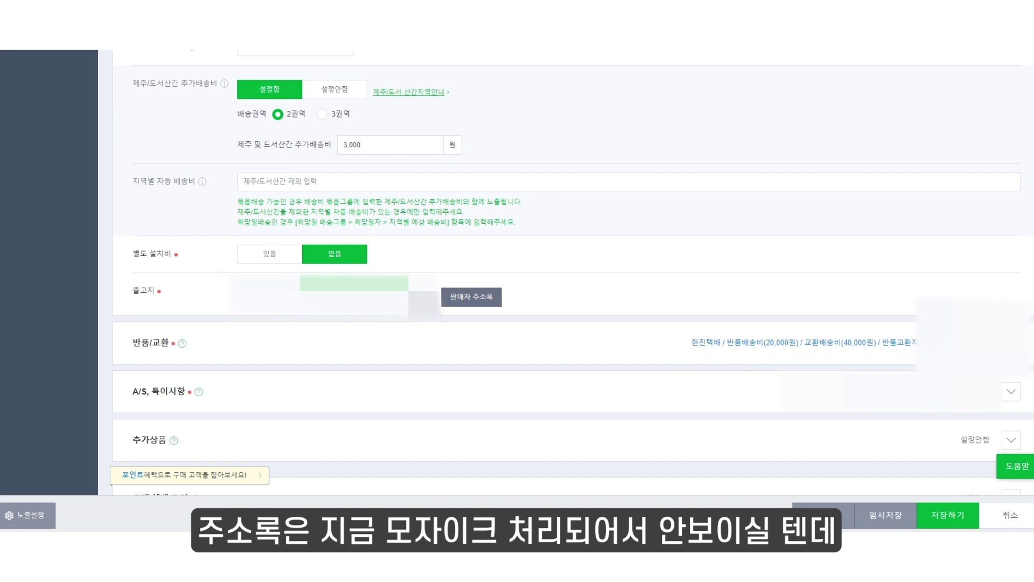
pyautogui.moveTo(224, 284); pyautogui.dragTo(424, 315)
pyautogui.click(415, 305)
pyautogui.moveTo(230, 286); pyautogui.dragTo(422, 318)
pyautogui.click(412, 306)
pyautogui.moveTo(232, 287); pyautogui.dragTo(423, 314)
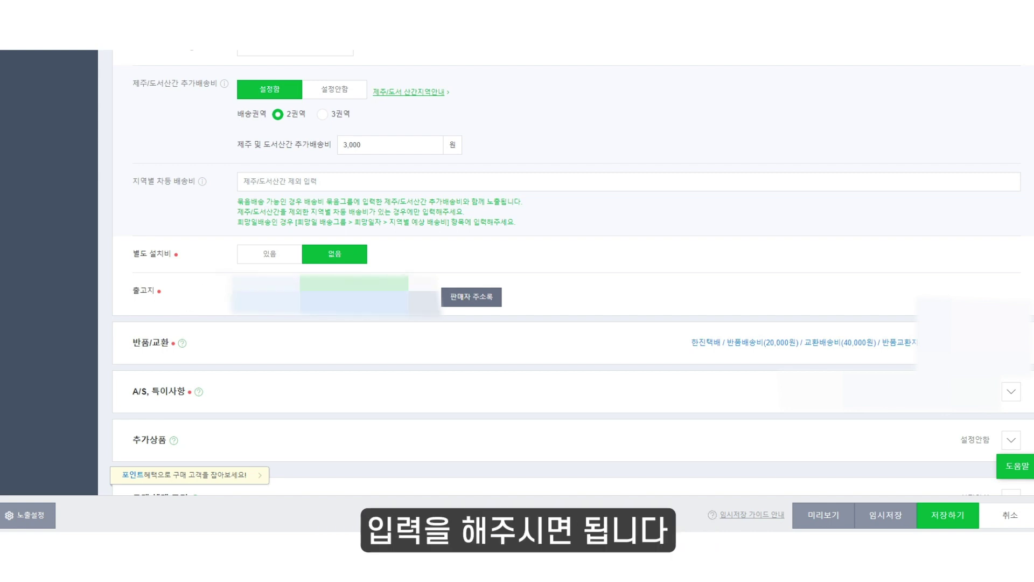
pyautogui.click(414, 305)
pyautogui.moveTo(155, 292); pyautogui.dragTo(131, 287)
pyautogui.moveTo(232, 287); pyautogui.dragTo(422, 314)
pyautogui.click(422, 306)
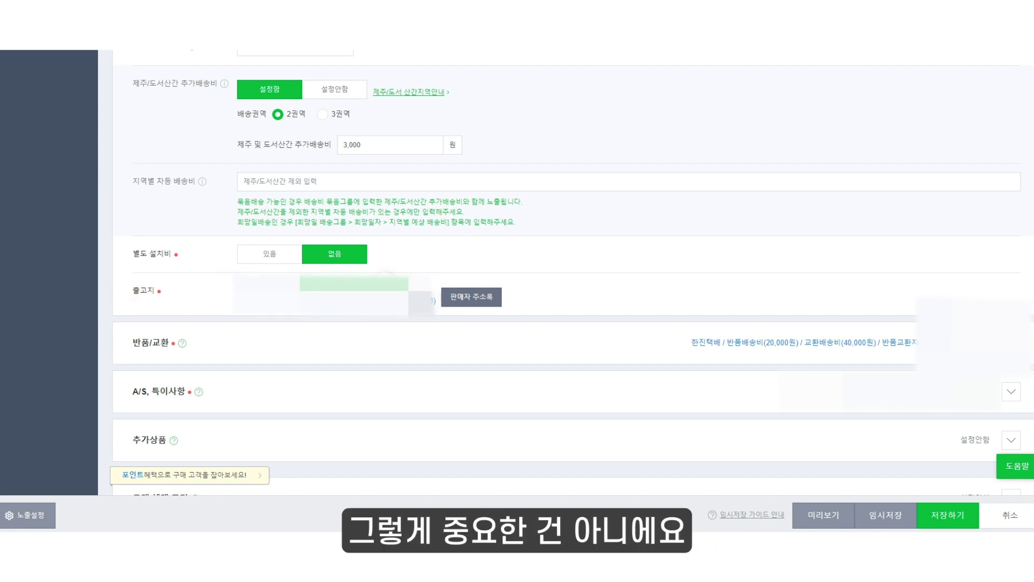
# Set the one-way return shipping fee to 3,000 won and the round-trip exchange fee to 6,000 won under 반품/교환
pyautogui.scroll(-3, 435, 291)
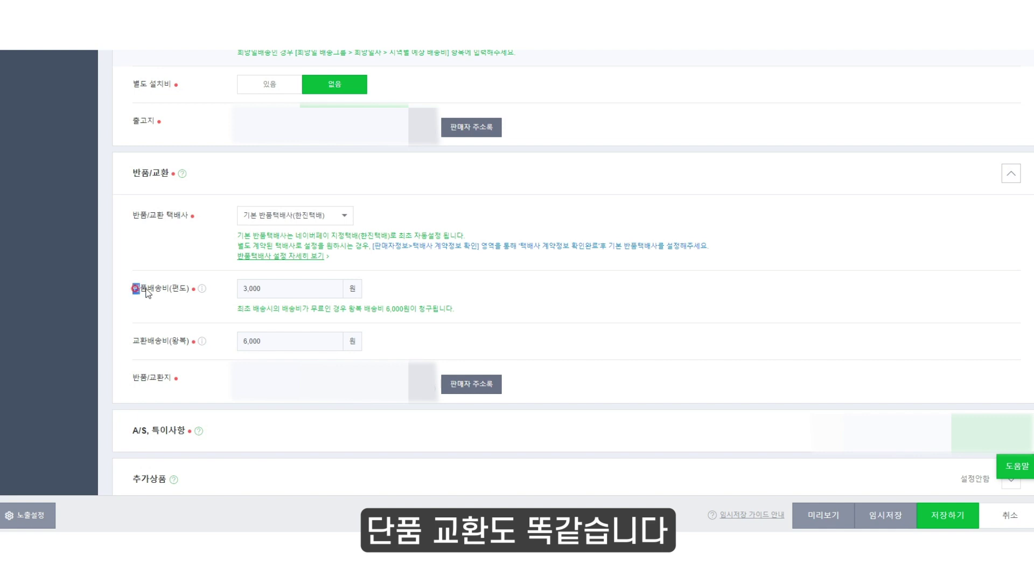
pyautogui.moveTo(134, 288); pyautogui.dragTo(231, 288)
pyautogui.click(231, 275)
pyautogui.click(275, 291)
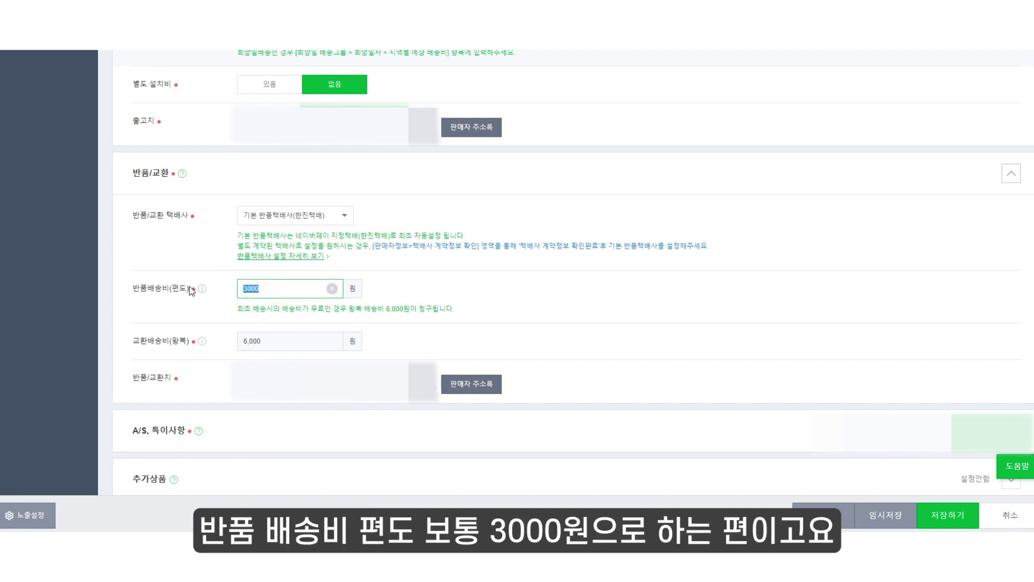
pyautogui.click(280, 342)
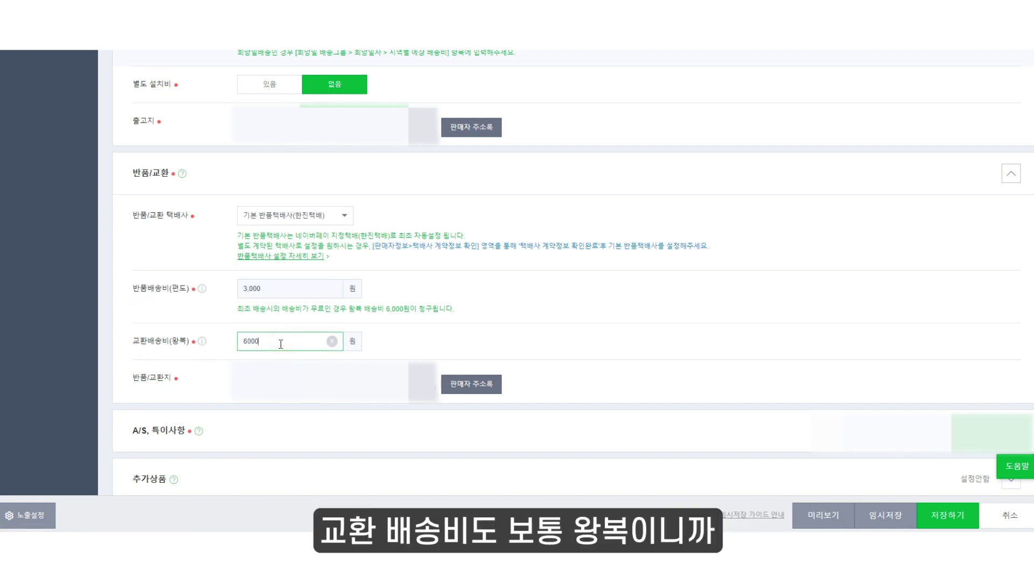
pyautogui.click(309, 318)
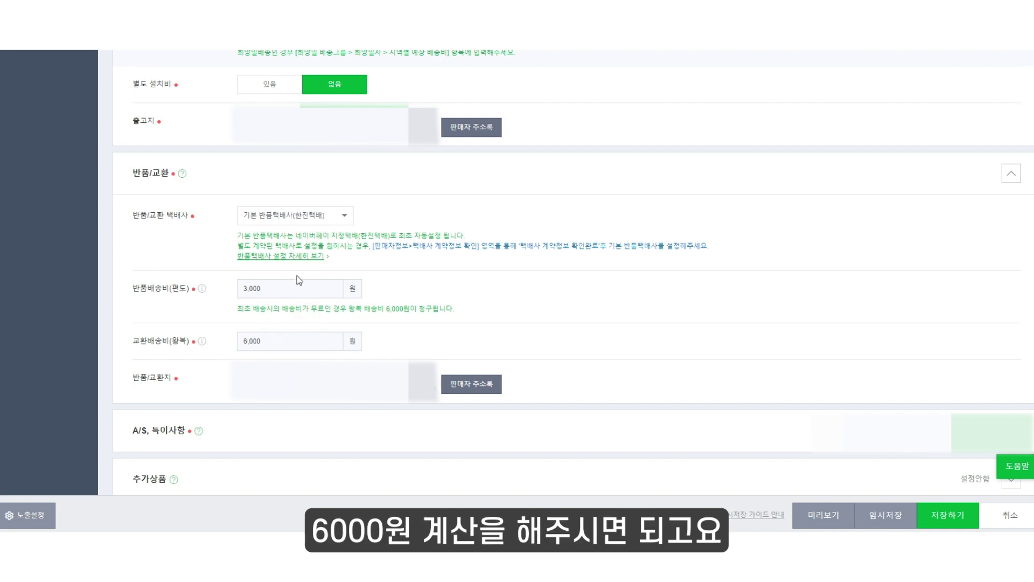
pyautogui.moveTo(136, 383); pyautogui.dragTo(203, 377)
pyautogui.click(203, 379)
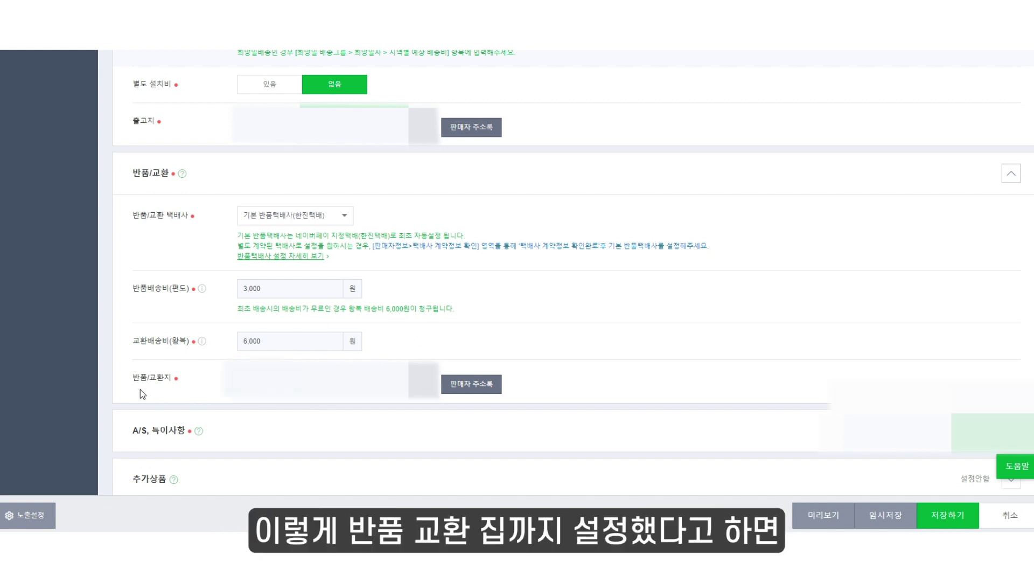
pyautogui.click(317, 372)
# Expand the A/S, 특이사항 section and review the A/S phone number and the A/S안내 text
pyautogui.scroll(-2, 312, 339)
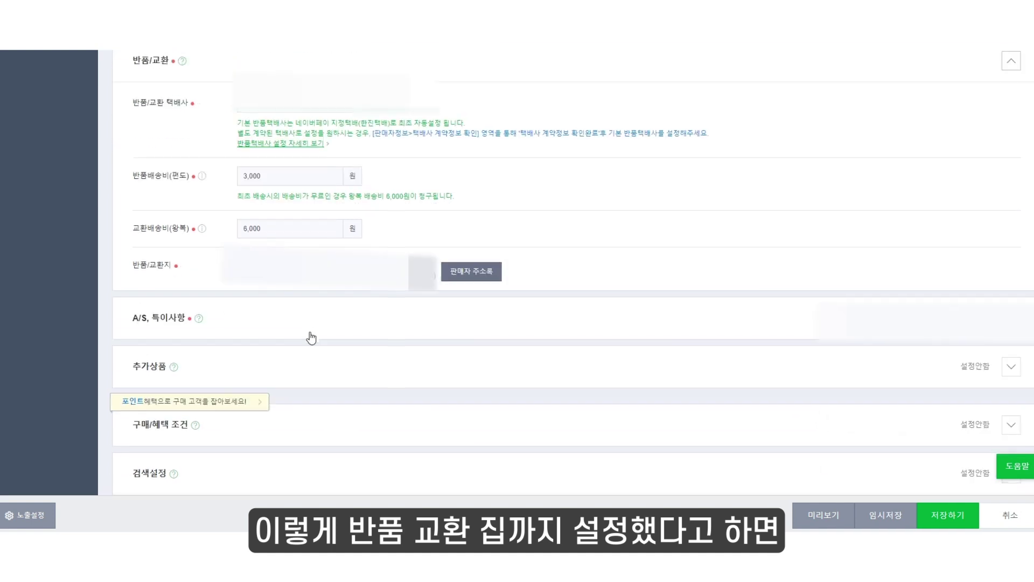
pyautogui.click(332, 321)
pyautogui.scroll(-3, 339, 208)
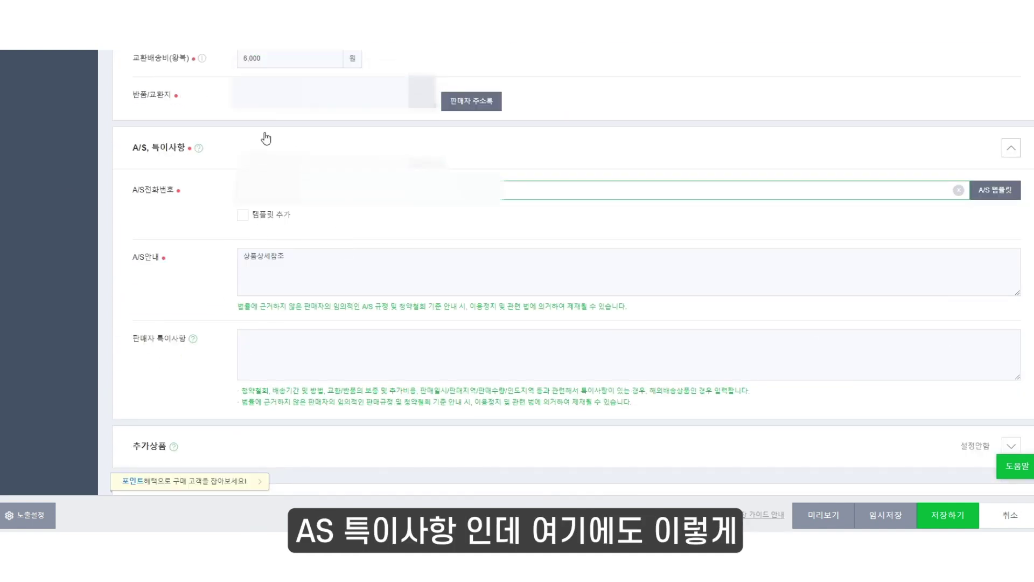
pyautogui.click(312, 271)
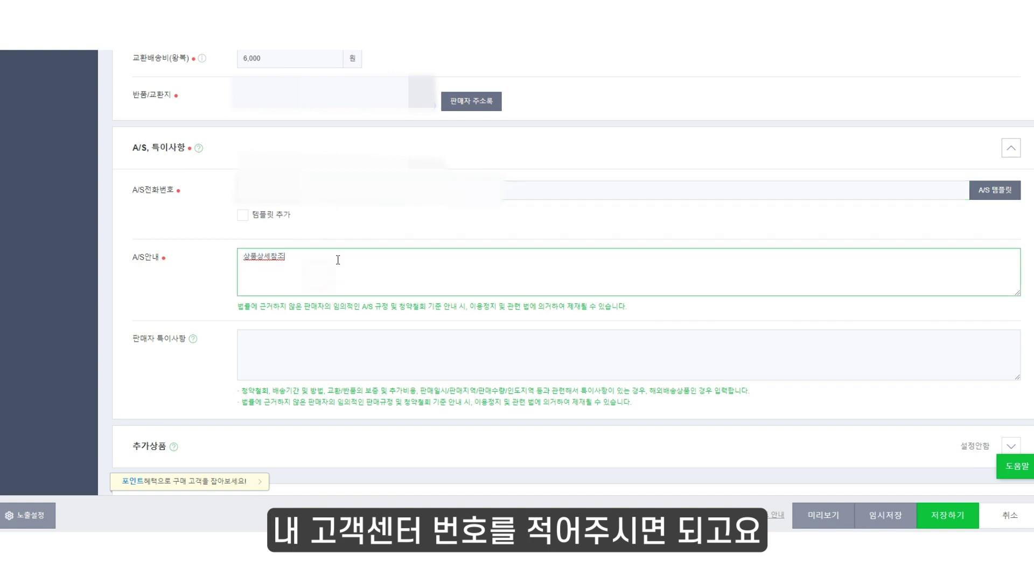
pyautogui.moveTo(127, 259); pyautogui.dragTo(172, 259)
pyautogui.click(184, 258)
pyautogui.moveTo(303, 257); pyautogui.dragTo(196, 259)
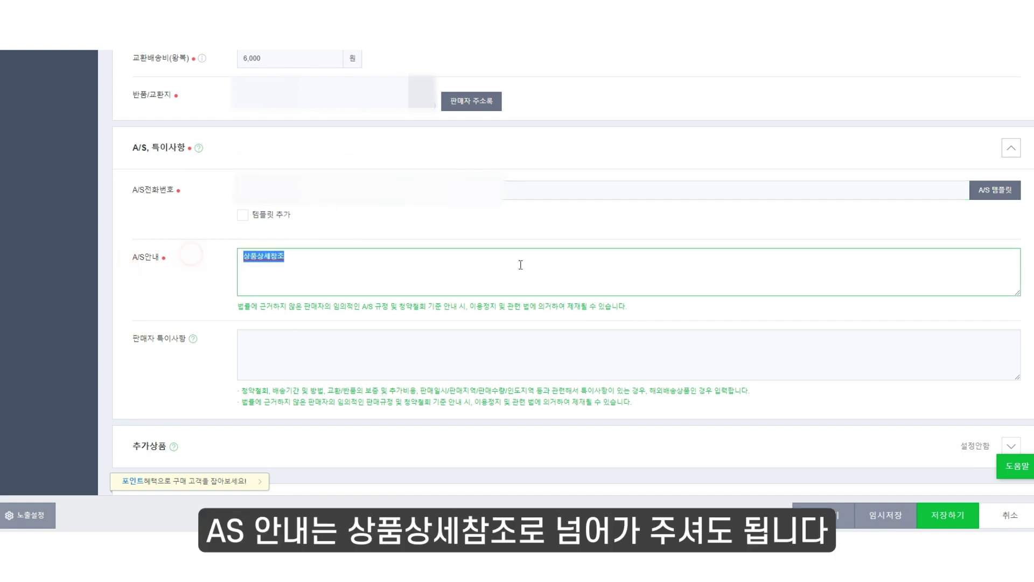
# Check the 노출 채널 settings for 스마트스토어 and 네이버쇼핑, and save the product registration
pyautogui.scroll(-5, 377, 239)
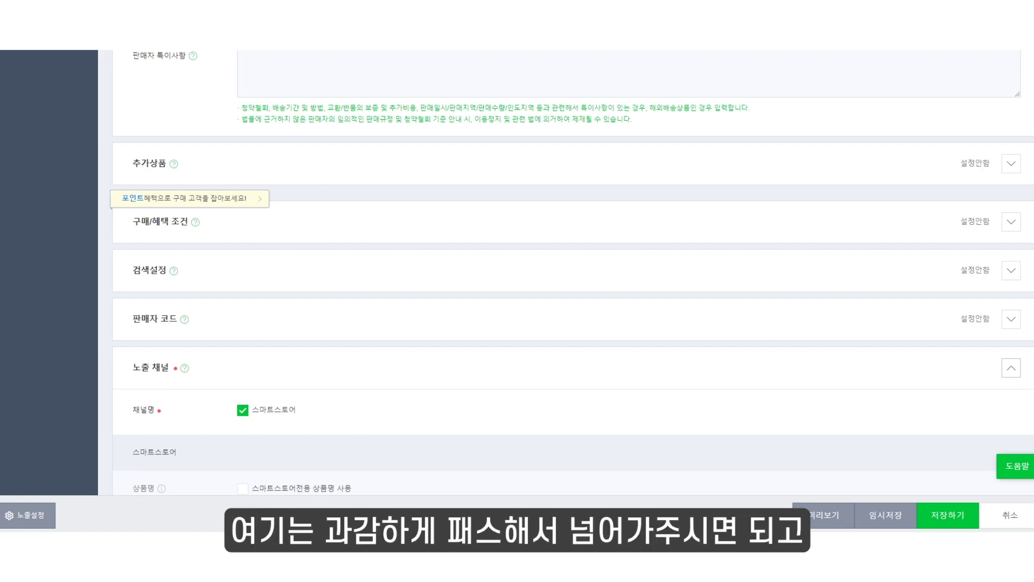
pyautogui.scroll(-2, 213, 206)
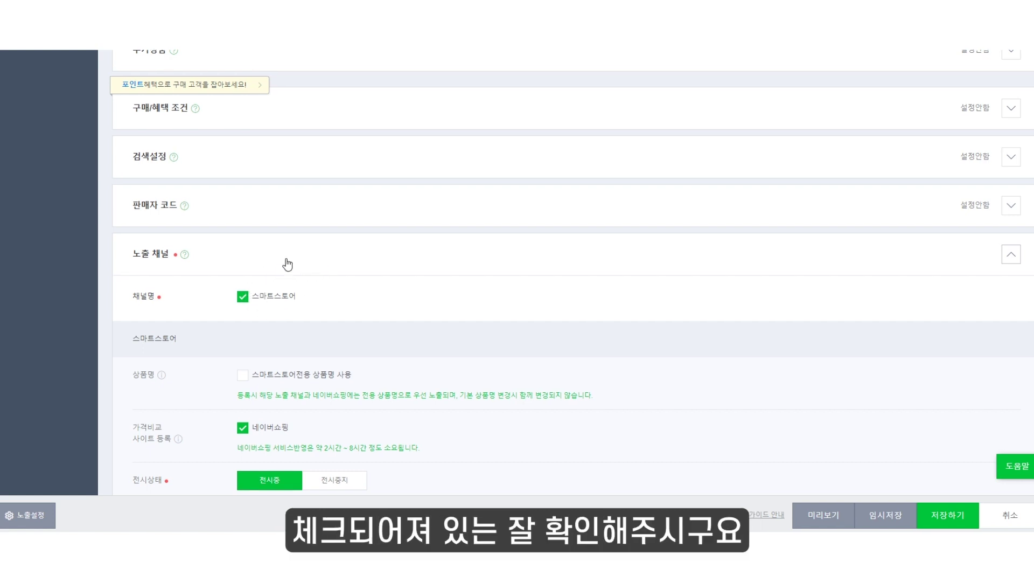
pyautogui.scroll(-3, 287, 268)
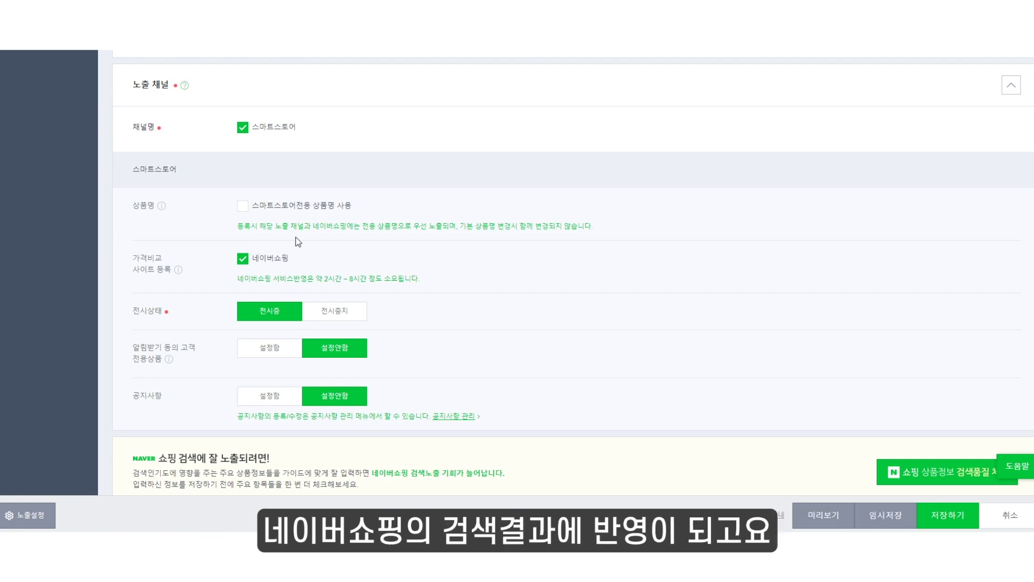
pyautogui.scroll(-1, 262, 247)
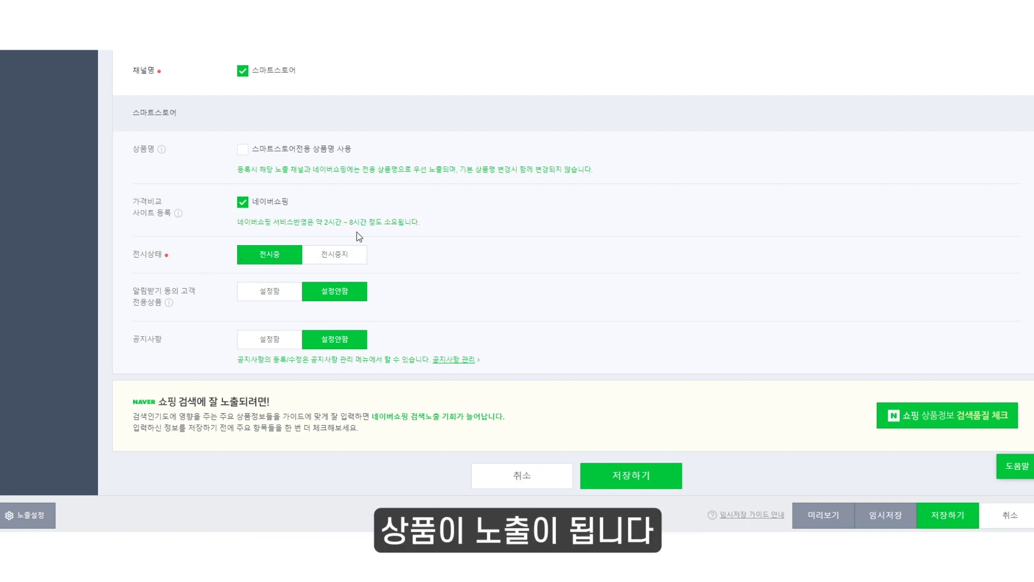
pyautogui.scroll(-2, 871, 315)
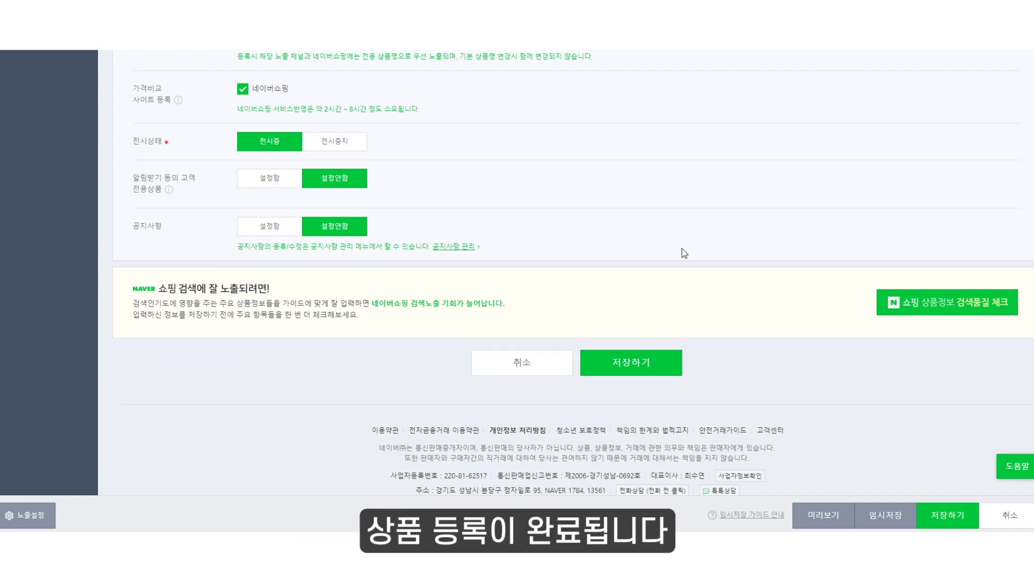
pyautogui.click(639, 371)
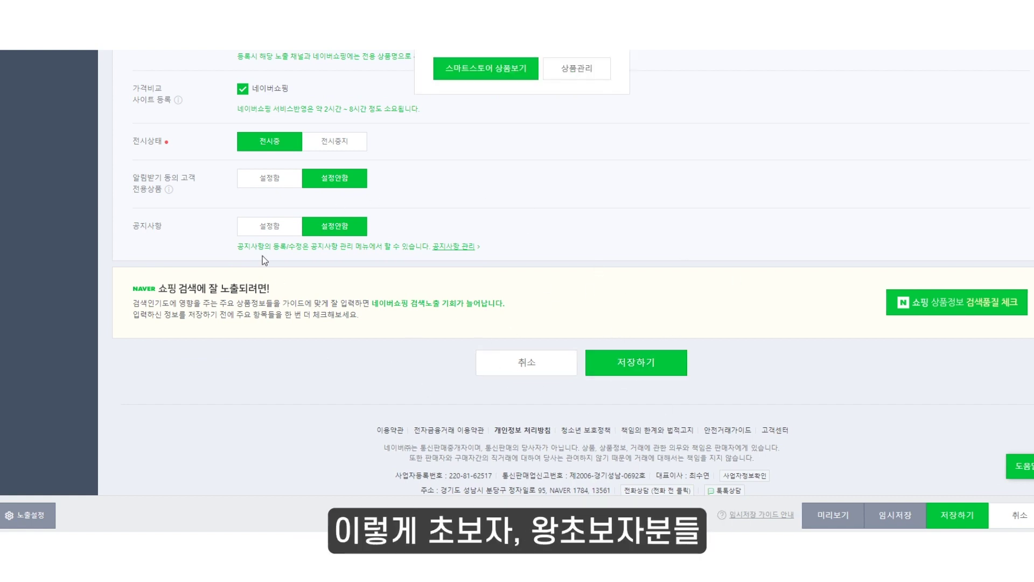